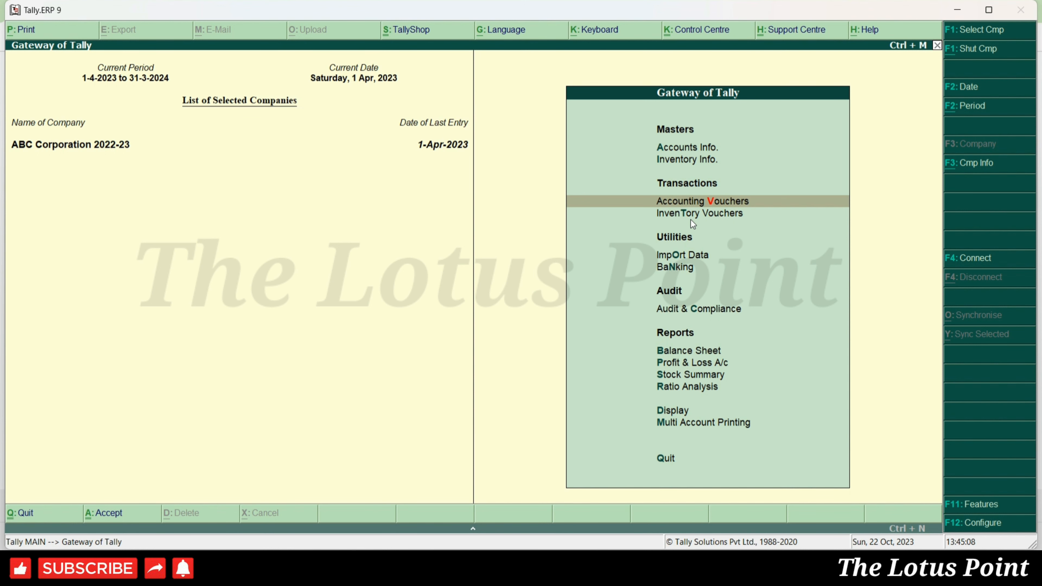
Start a payment voucher and debit the A - Crs ledger with 10000.
key("Return")
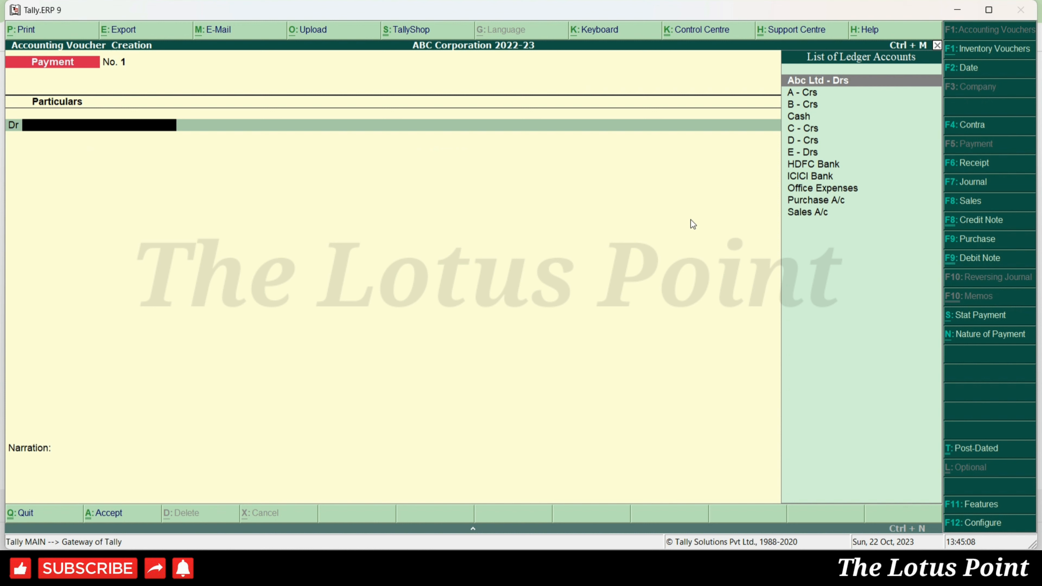
key("F5")
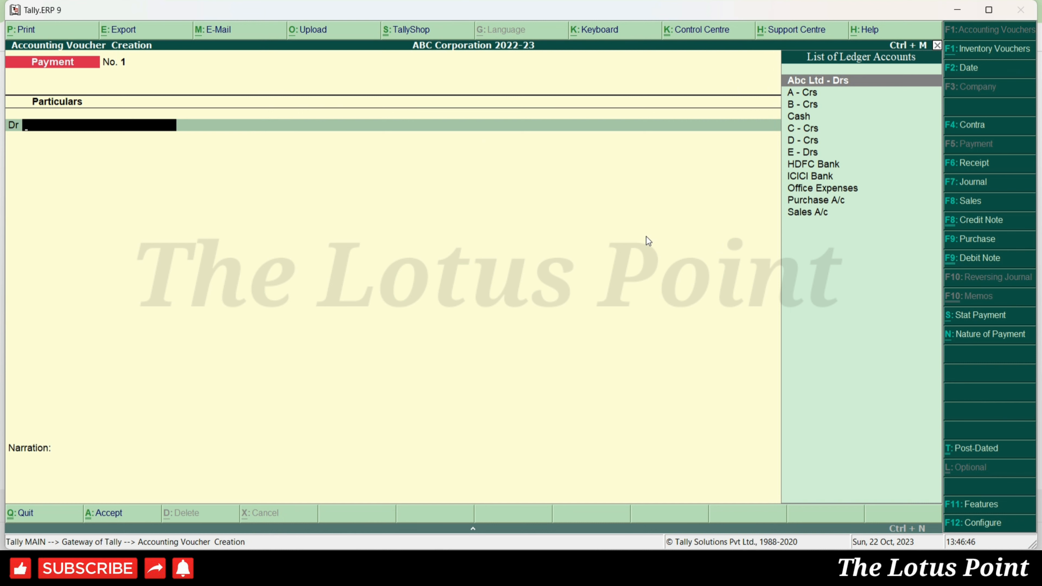
key("Down")
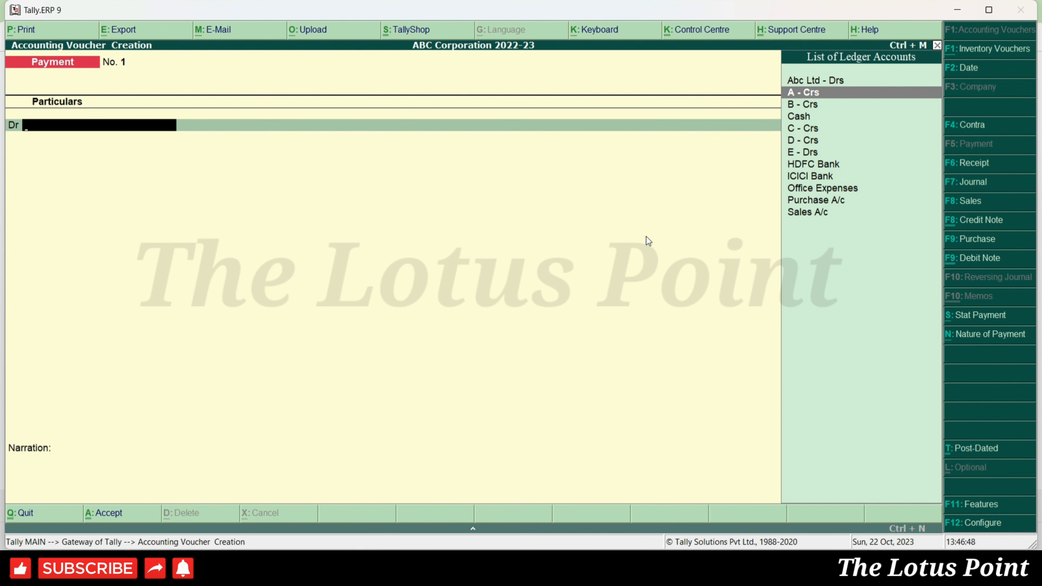
key("Return")
type("10000")
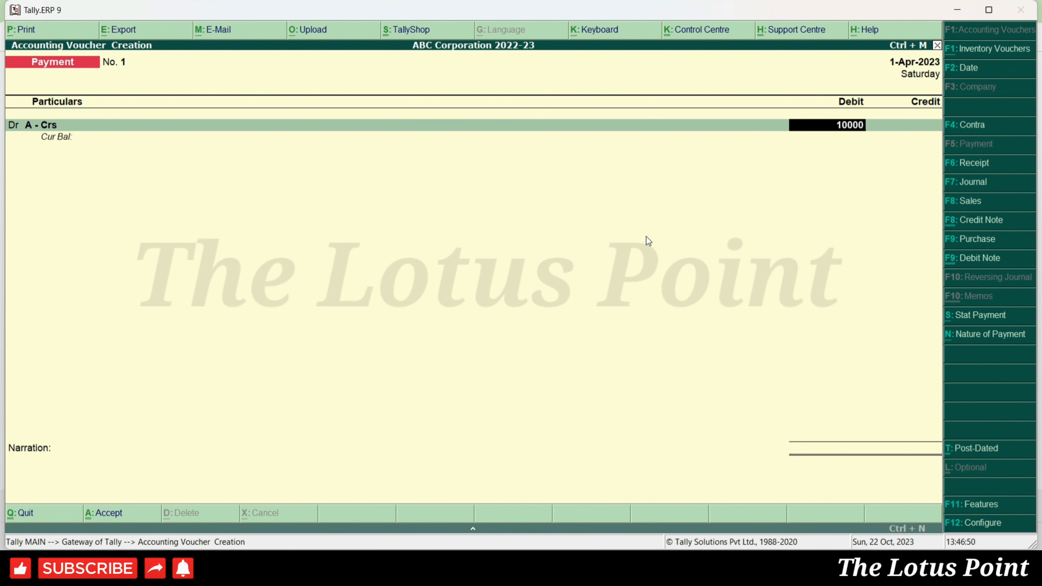
key("Return")
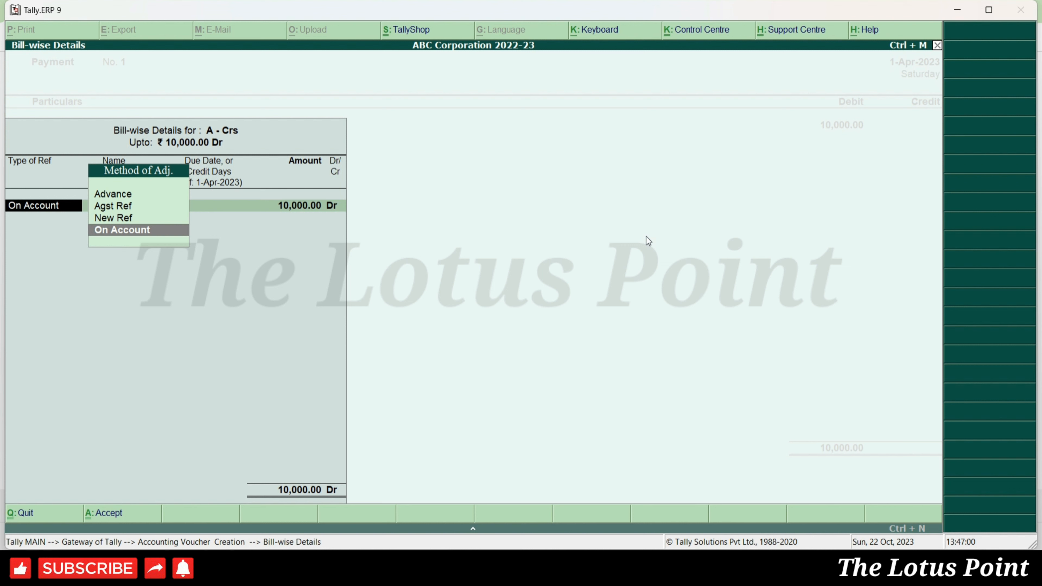
Allocate the A - Crs debit bill-wise as an Advance with reference 1 for the full 10,000.00, without a due date.
key("Up")
key("Up")
key("Up")
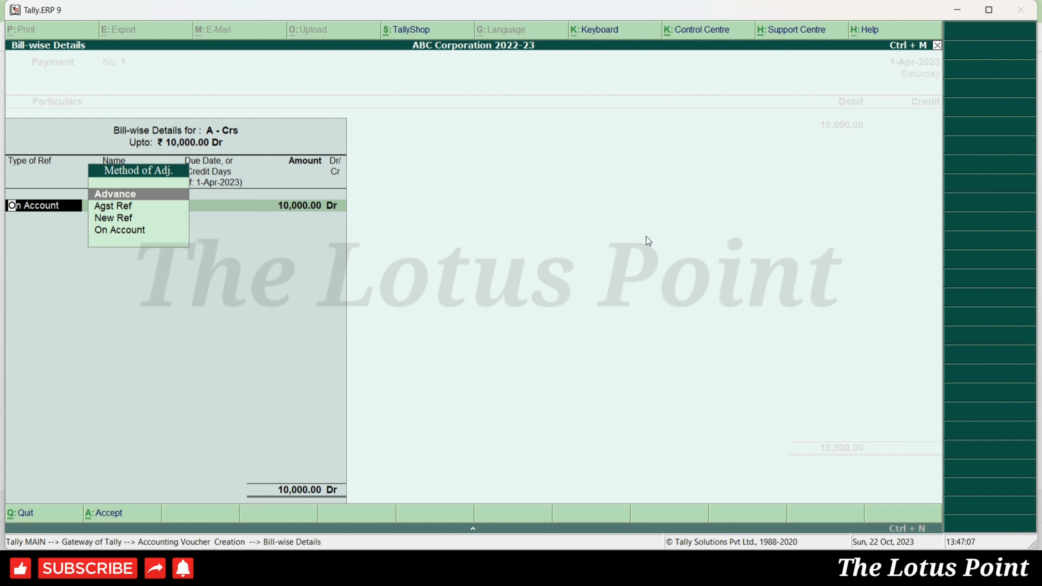
key("Down")
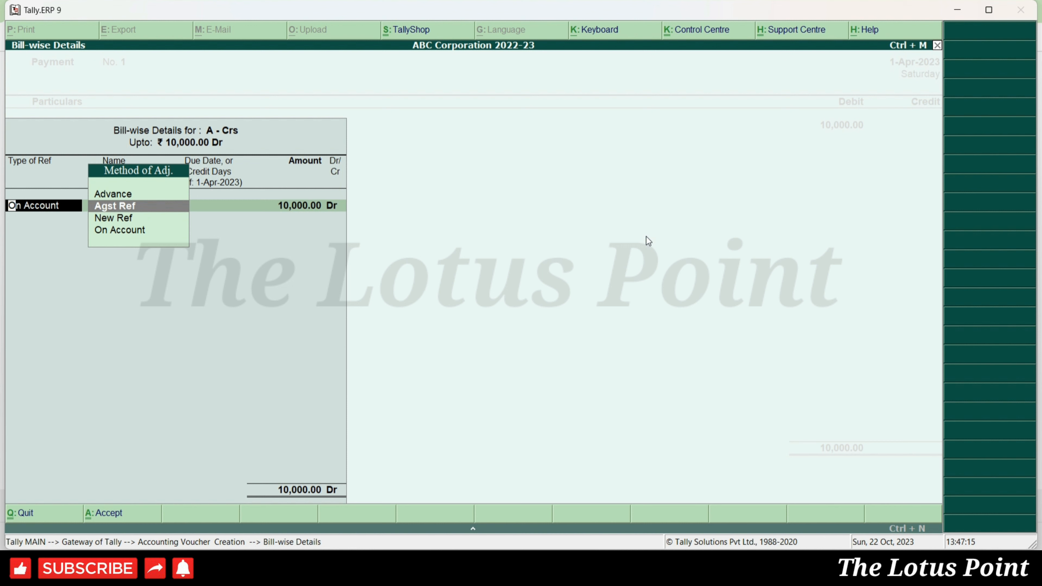
key("Down")
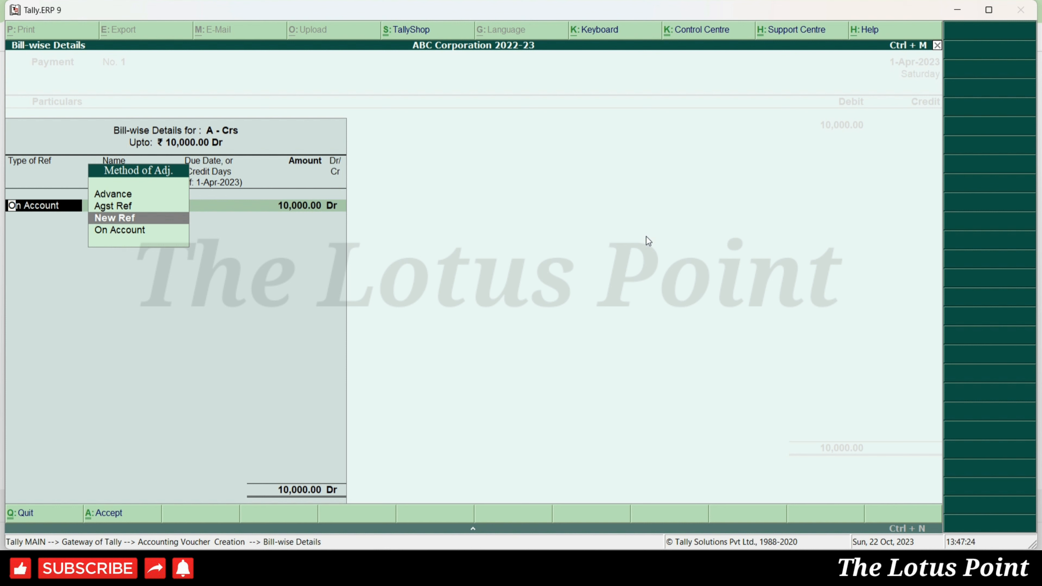
key("Down")
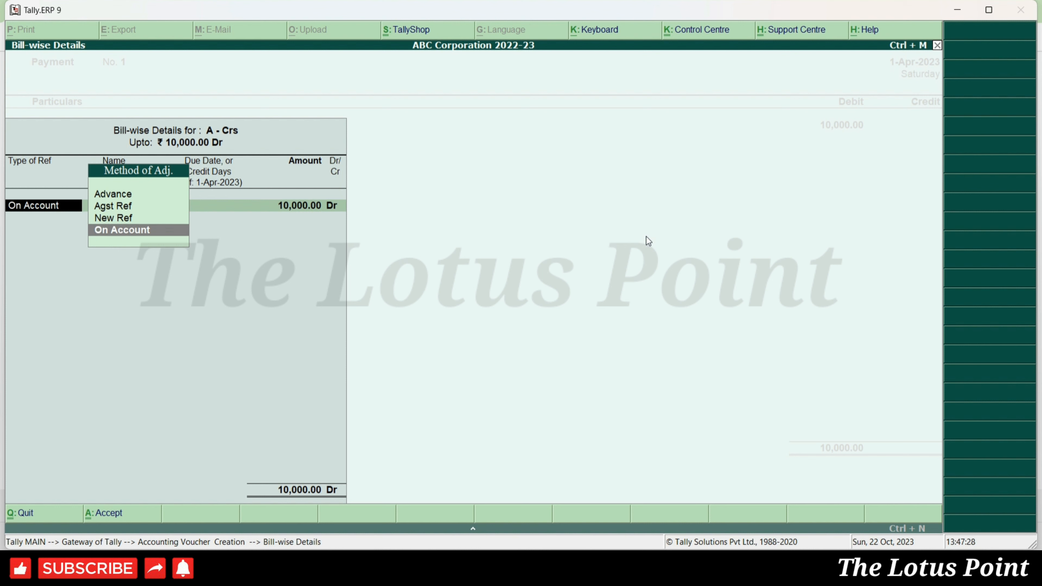
key("Up")
key("Up")
key("Up")
key("Return")
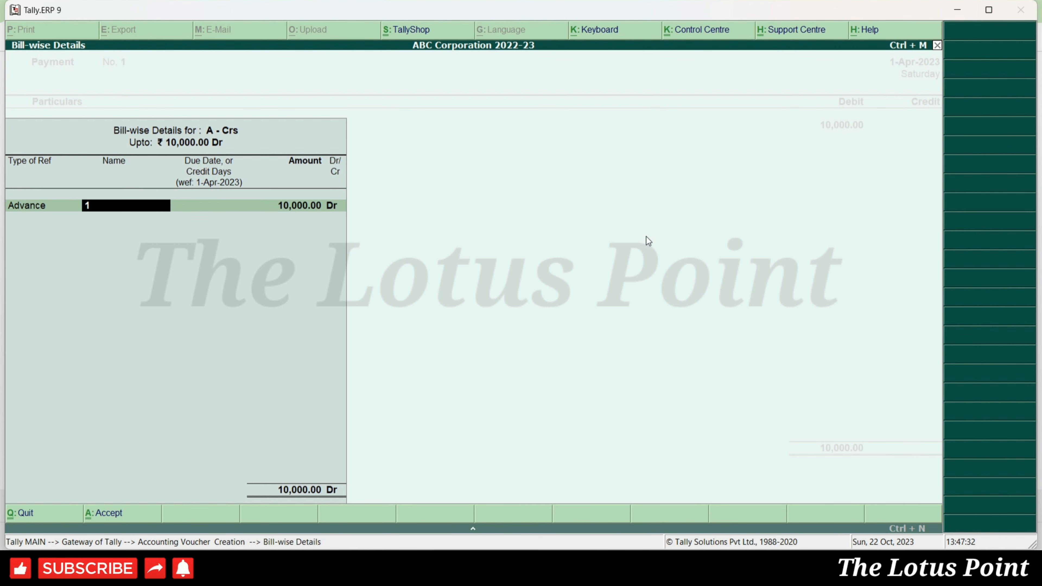
key("Return")
key("Return")
key("Return")
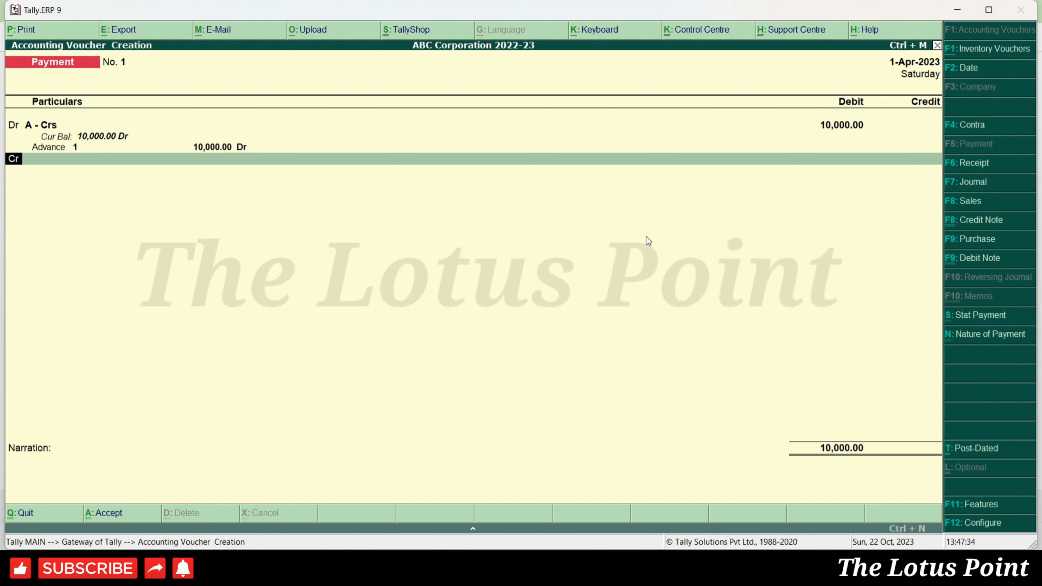
Credit the ICICI Bank ledger with 10,000.00 in the payment voucher.
key("Return")
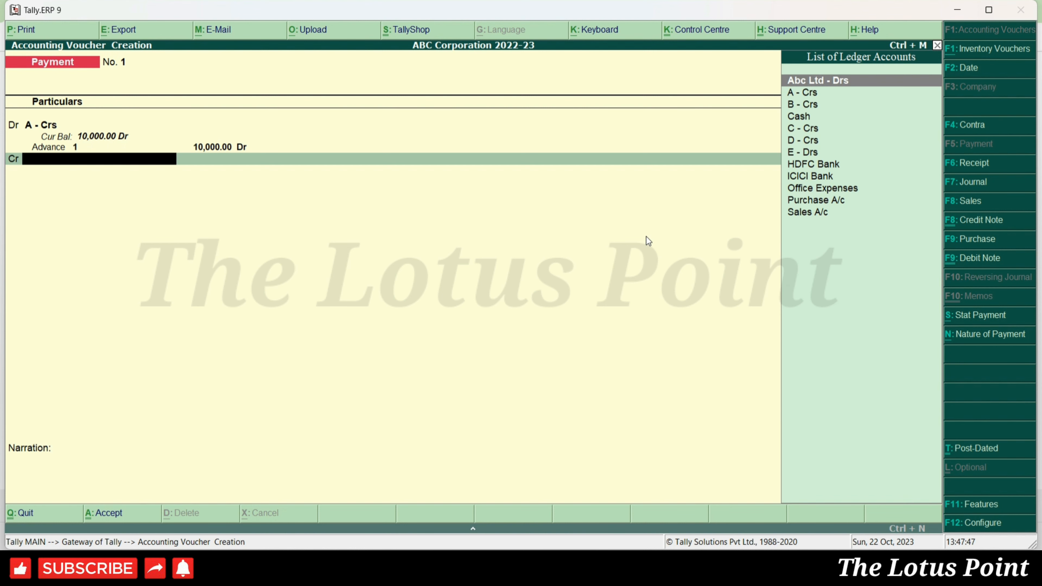
key("Down")
key("Down")
key("Down")
key("Down")
key("Down")
key("Down")
key("Down")
key("Down")
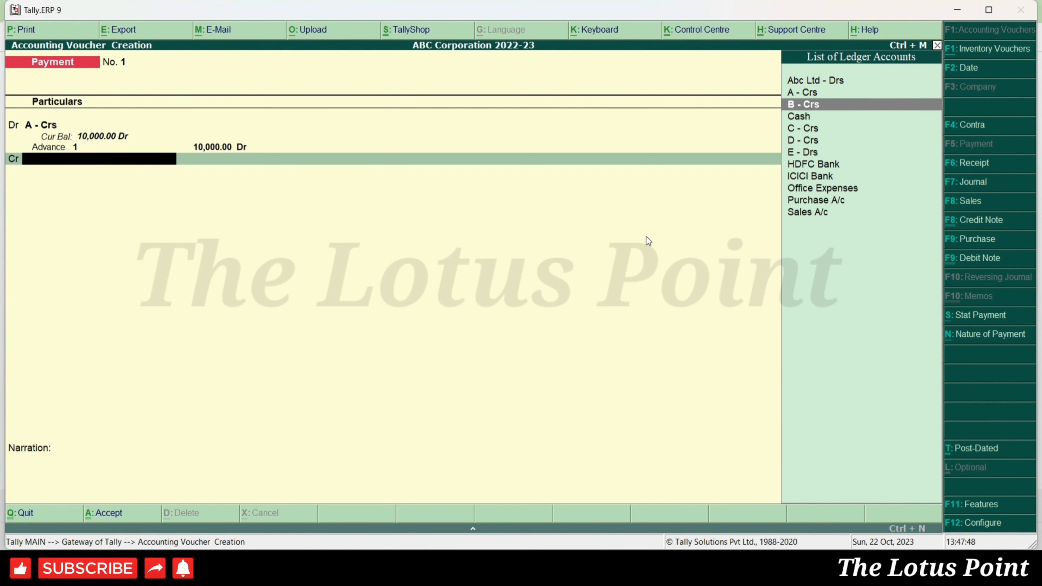
key("Return")
key("Return")
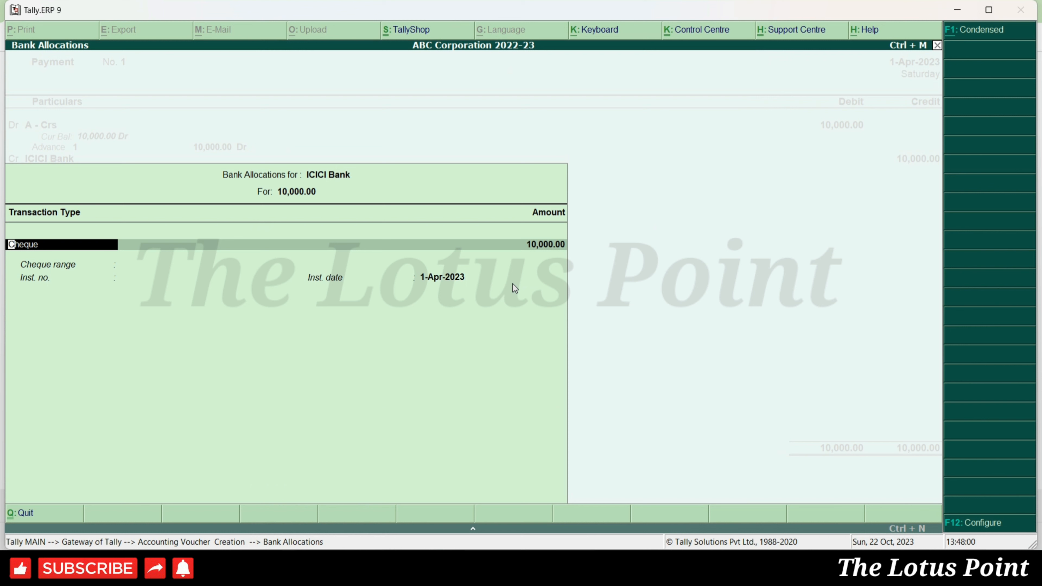
Set the transaction type of the ICICI Bank allocation to e-Fund Transfer.
key("Return")
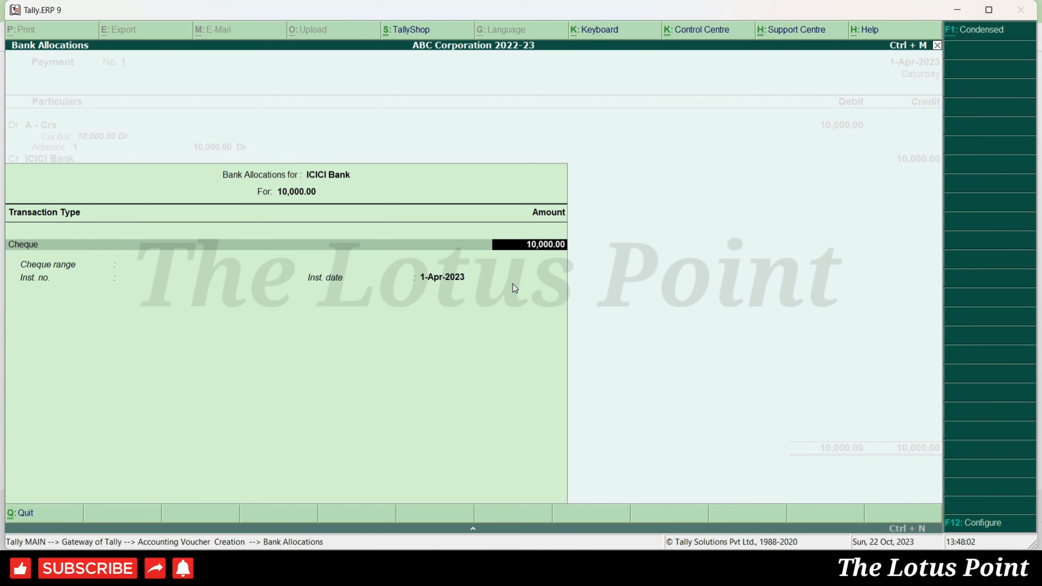
key("BackSpace")
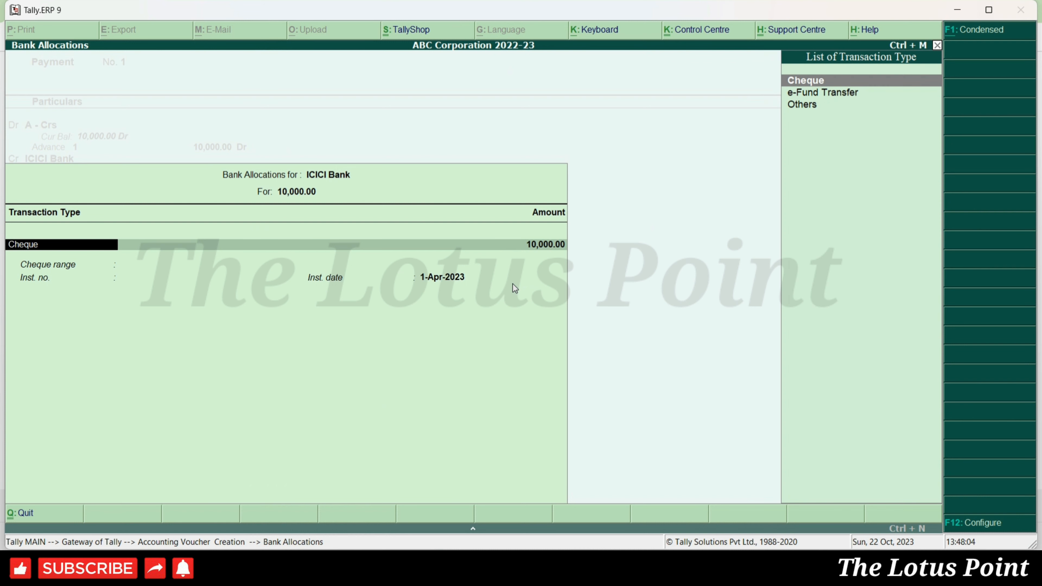
key("Down")
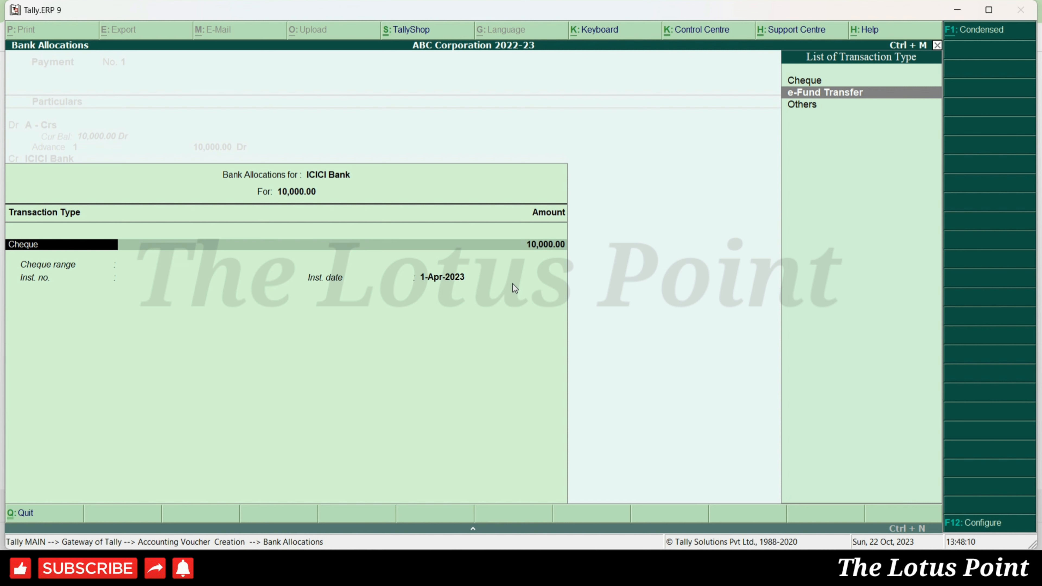
key("Down")
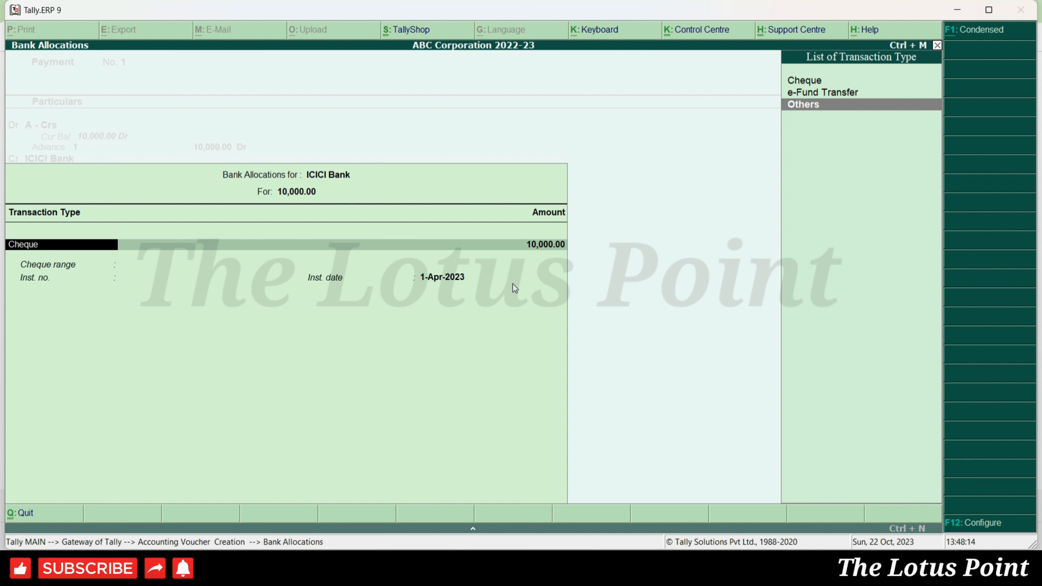
key("Up")
key("Return")
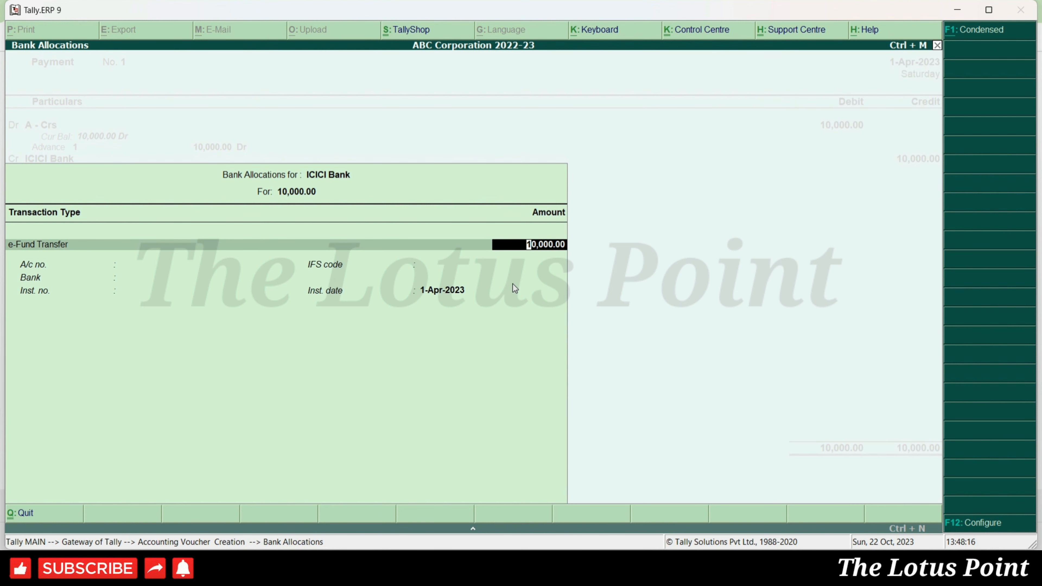
Accept the bank allocation with its account details blank and save the payment voucher without a narration.
key("Return")
key("Return")
key("Return")
key("Return")
key("Return")
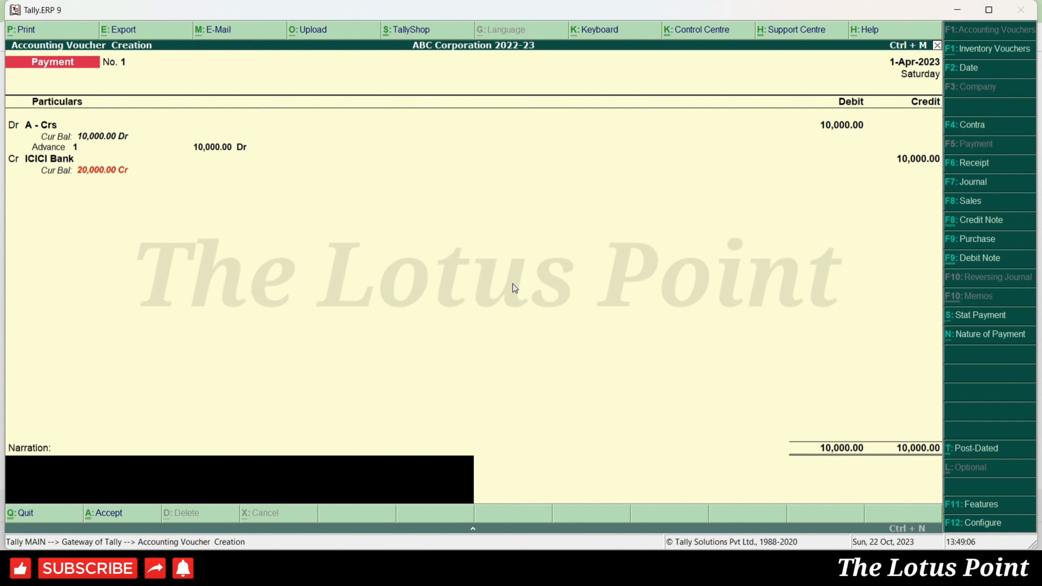
key("Return")
key("y")
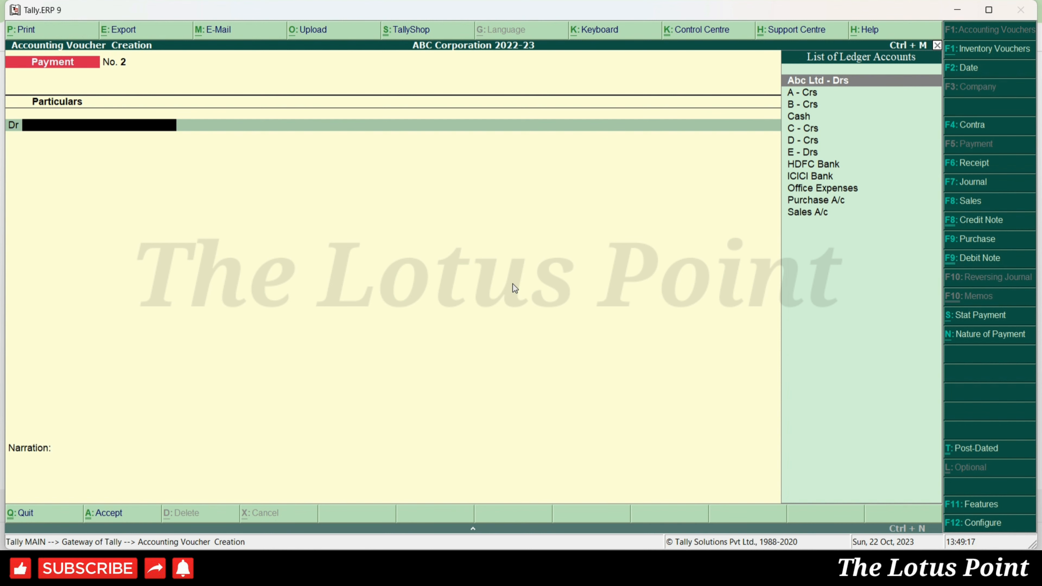
Enable single entry mode for payment, receipt and contra vouchers in the voucher configuration and save it.
key("F12")
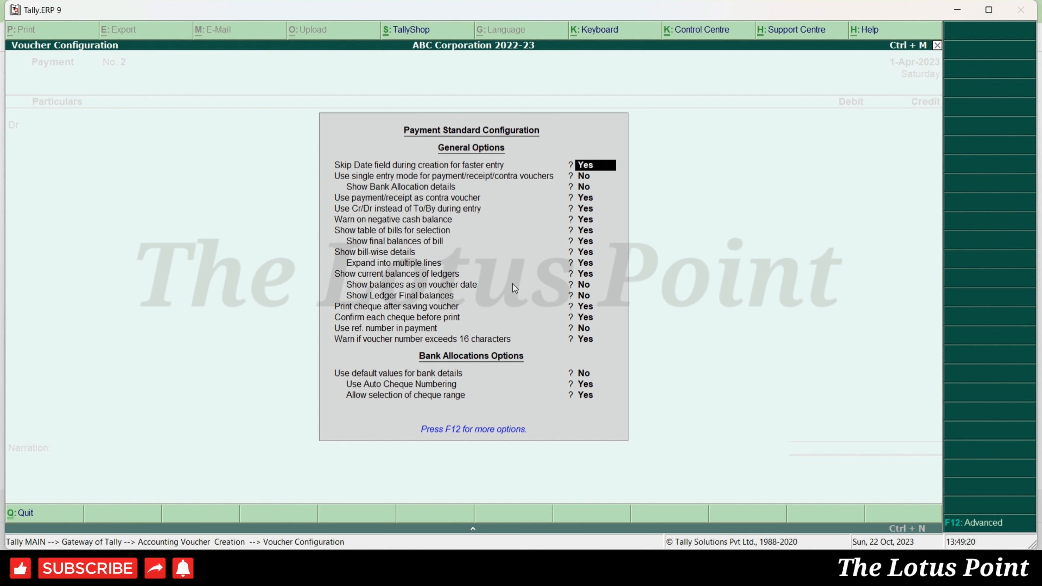
key("Return")
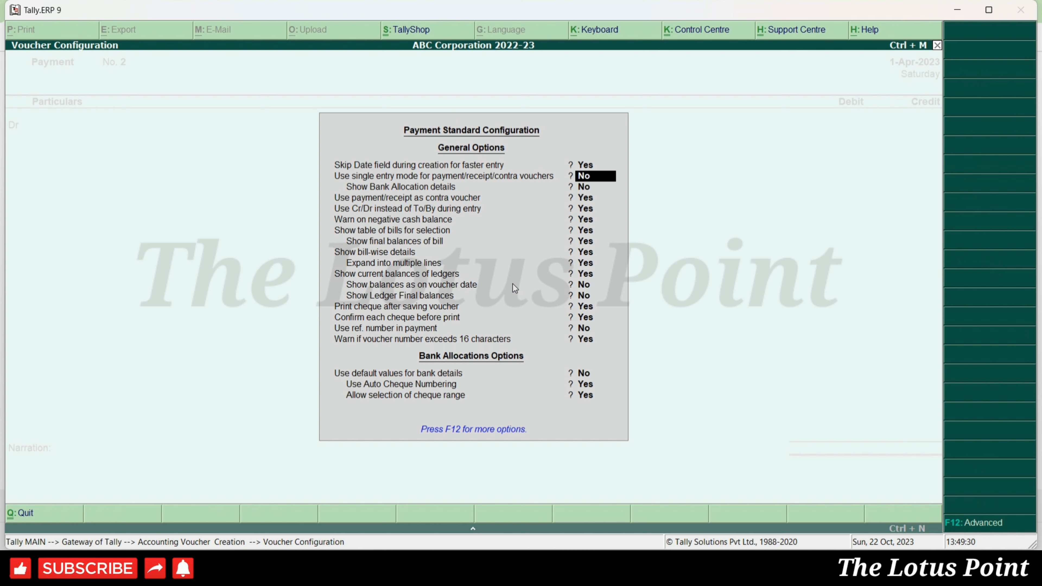
type("y")
key("Return")
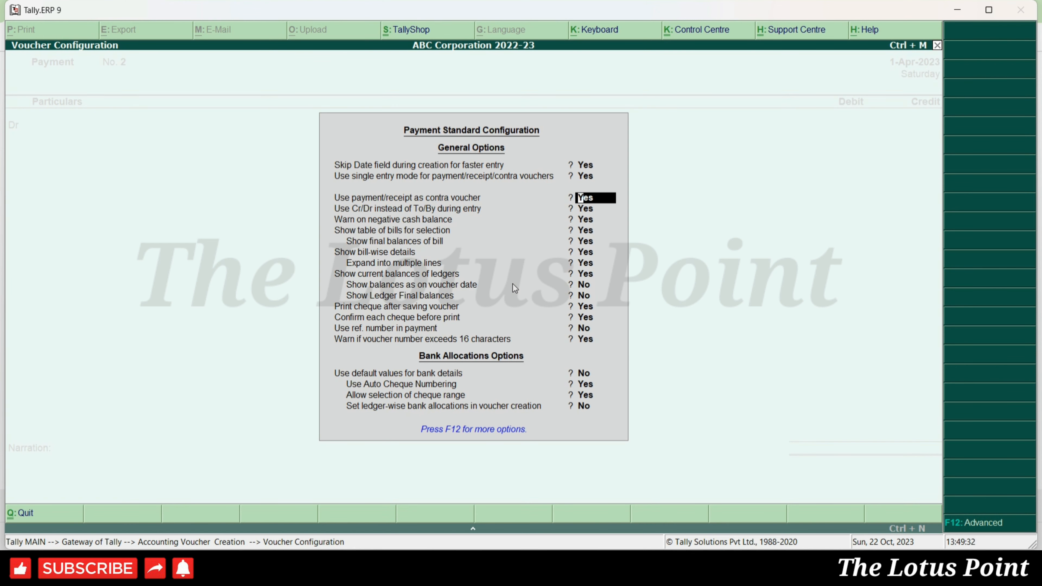
key("ctrl+a")
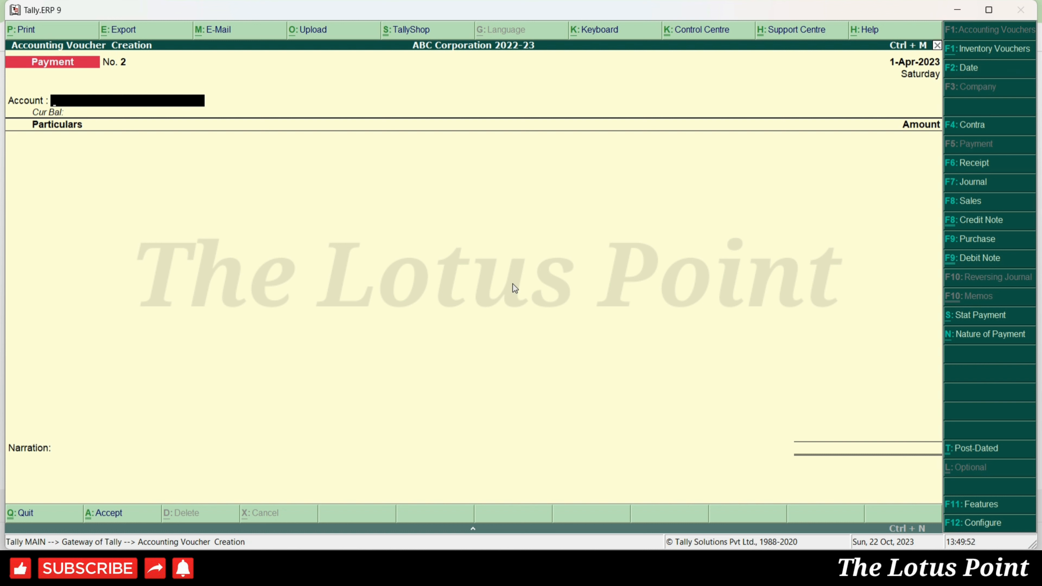
Choose ICICI Bank as the paying account of the second payment voucher.
key("Return")
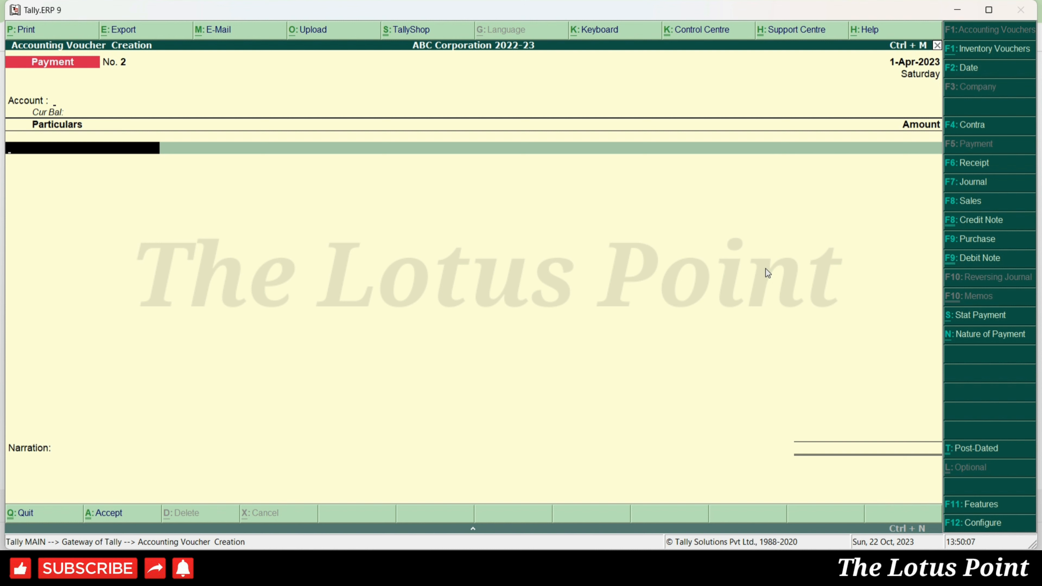
key("BackSpace")
type("Icici")
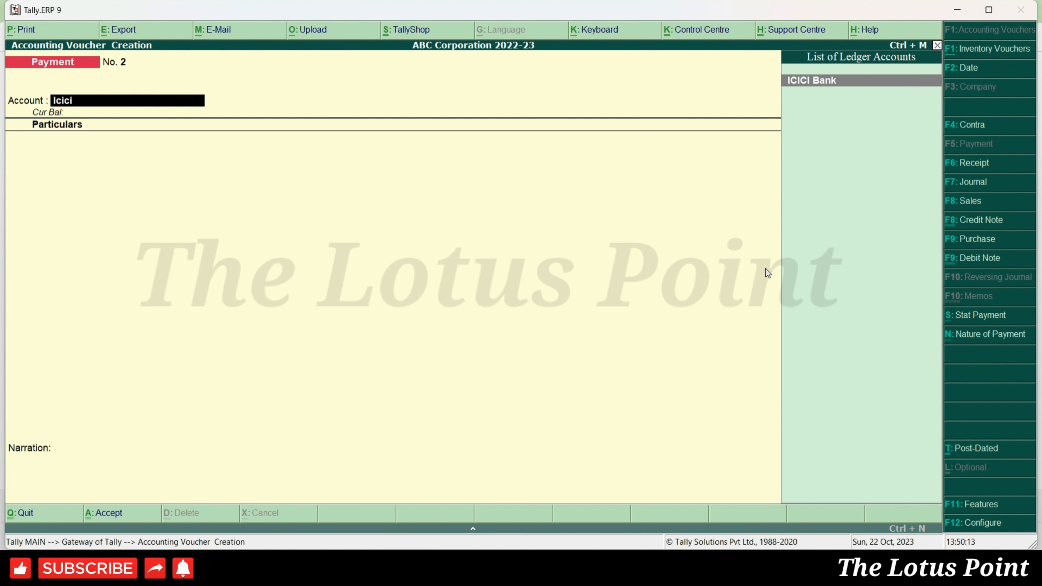
key("Return")
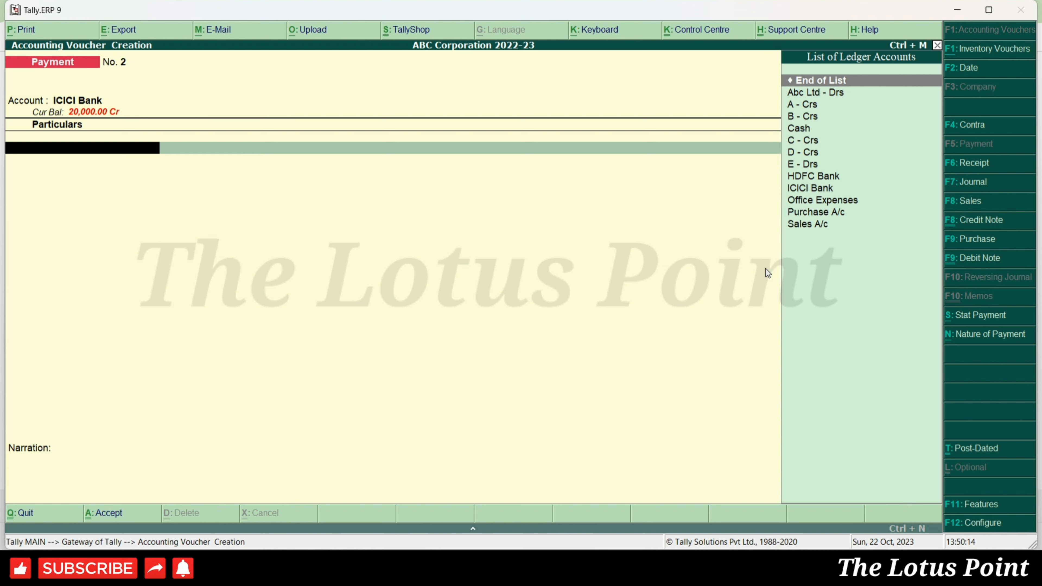
Add the A - Crs ledger to the voucher's particulars with an amount of 10000.
type("A")
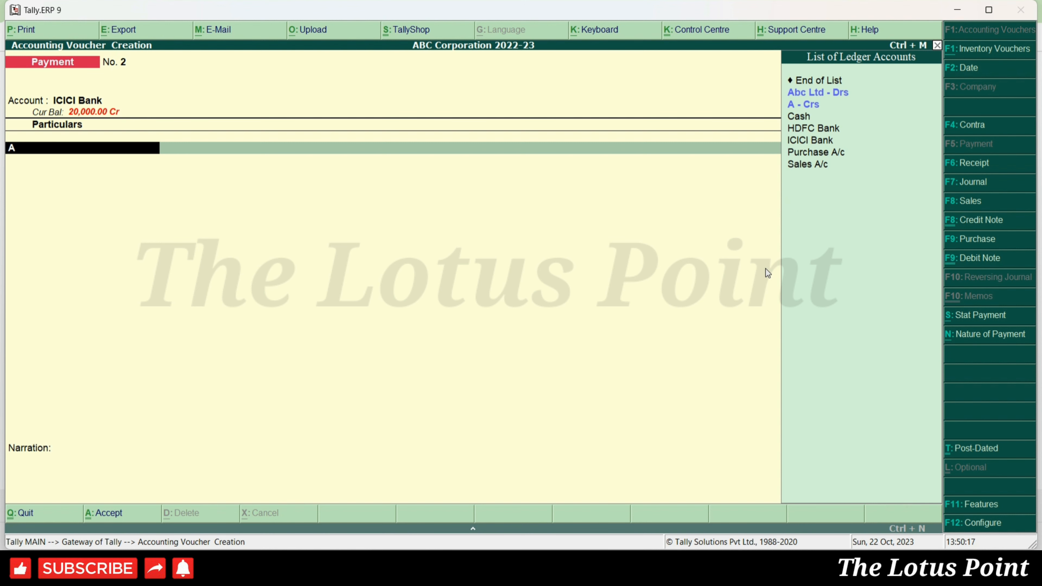
key("Down")
key("Down")
key("Return")
type("10000")
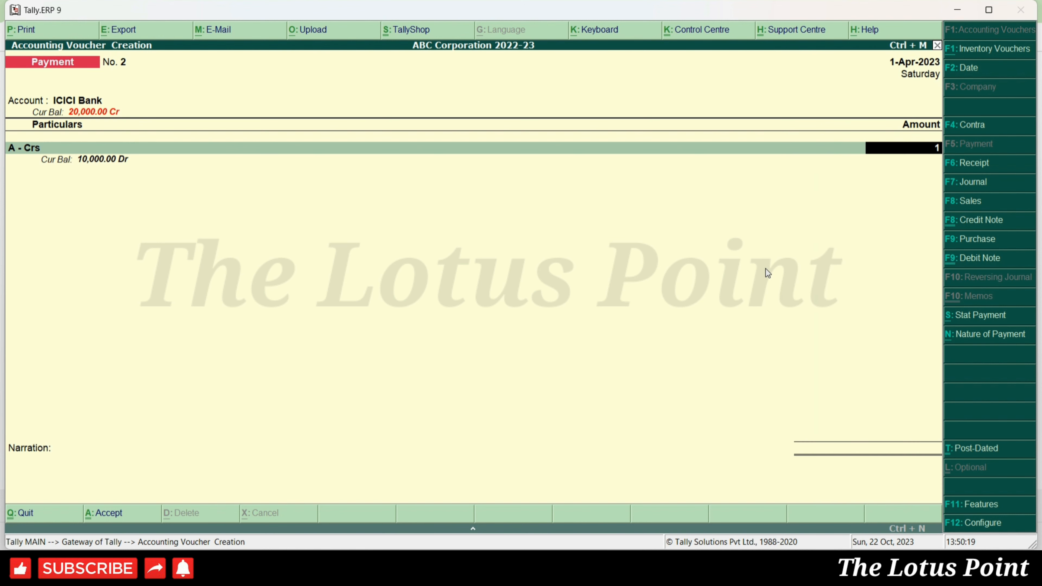
key("Return")
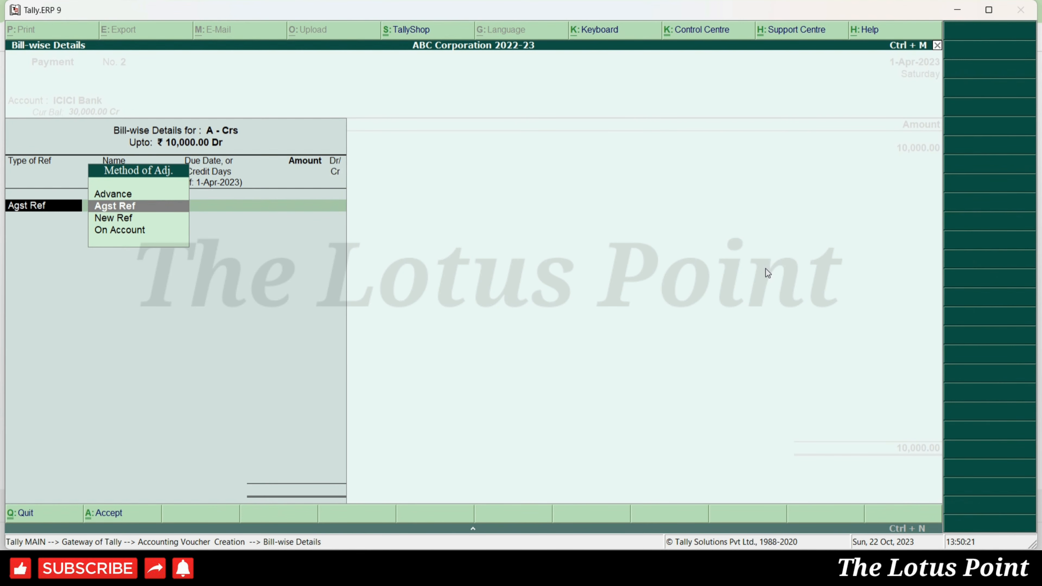
Allocate the A - Crs payment bill-wise as an Advance with reference 2 for the full 10,000.00.
key("Up")
key("Return")
key("Return")
key("Return")
key("Return")
key("Return")
key("Return")
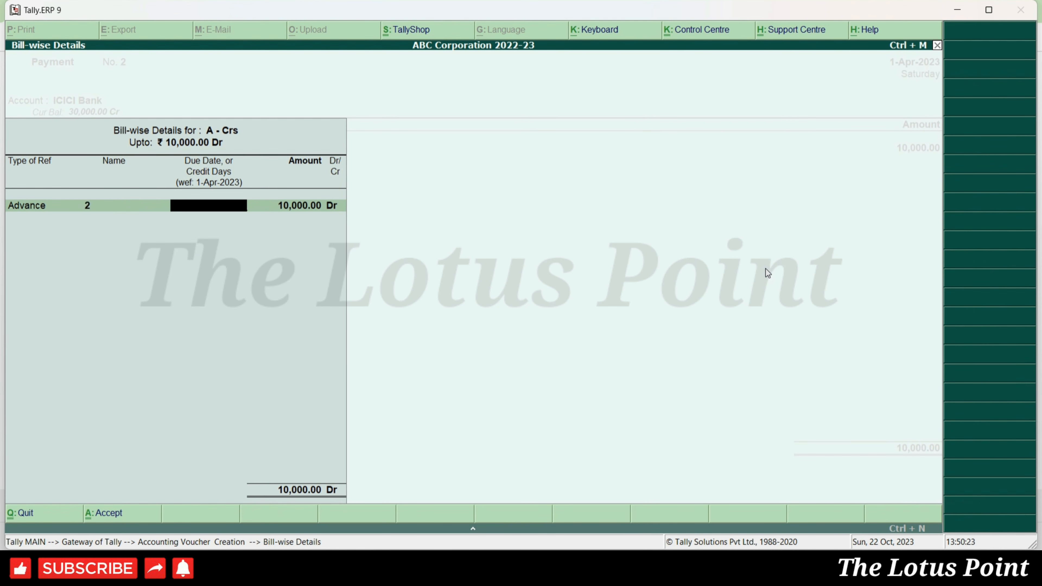
key("Return")
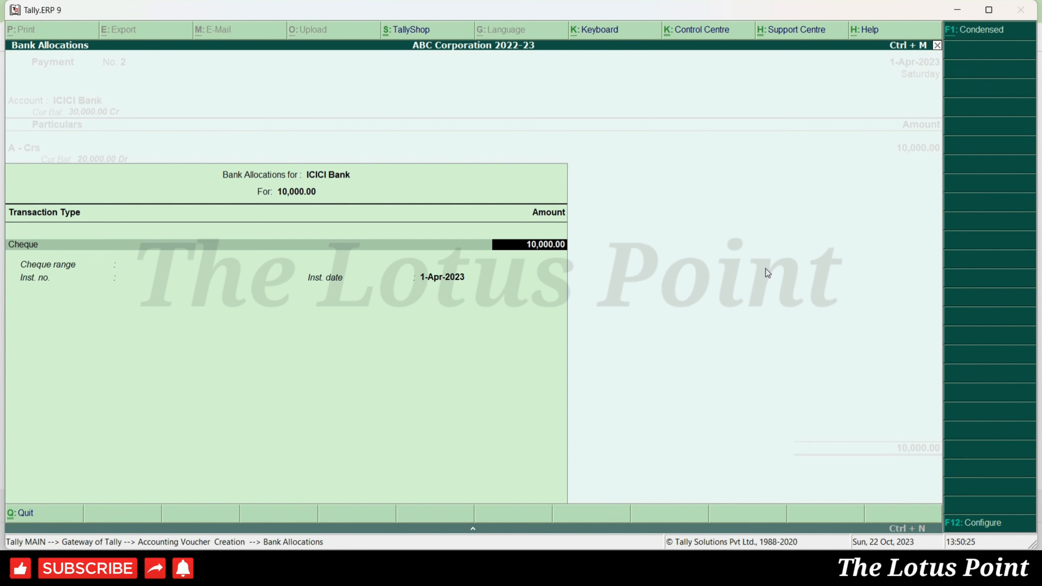
Set the ICICI Bank allocation to e-Fund Transfer and accept it with the account details left blank.
key("Return")
key("BackSpace")
key("BackSpace")
key("Down")
key("Return")
key("Return")
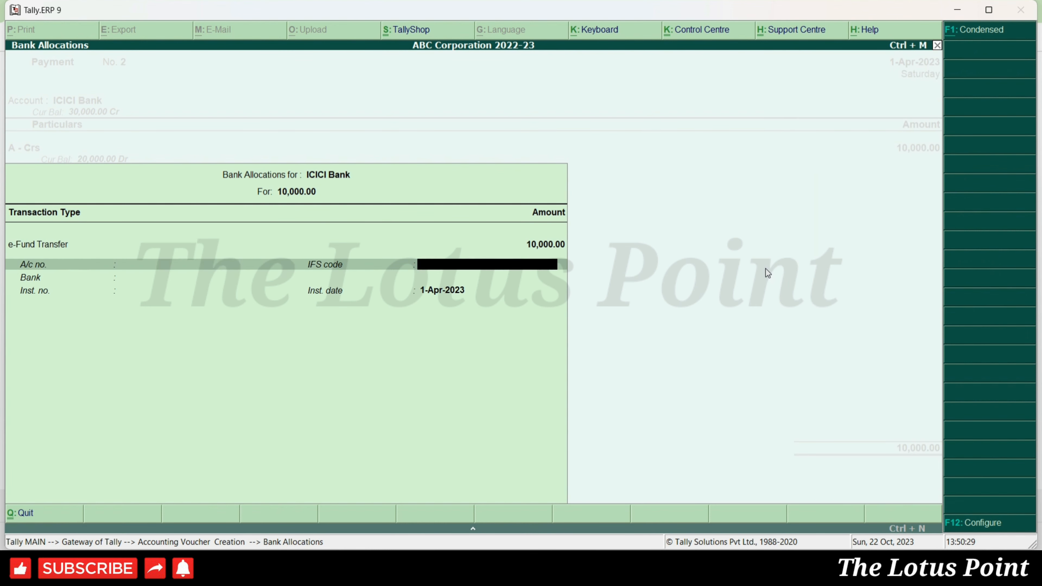
key("Return")
key("Return")
key("Return")
key("Return")
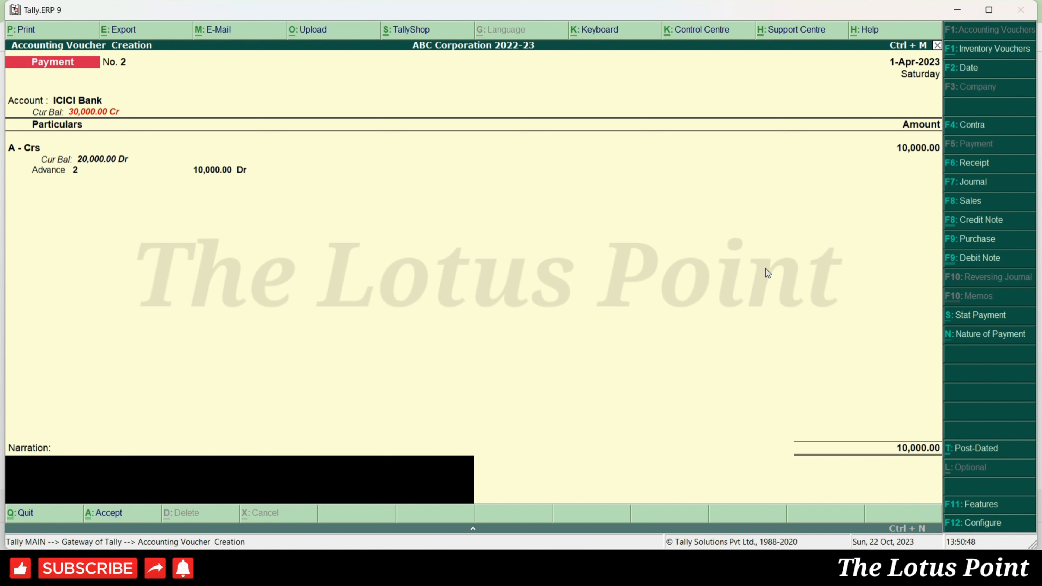
Add the B - Crs ledger below A - Crs in the voucher's particulars with an amount of 10000.
key("BackSpace")
key("BackSpace")
key("BackSpace")
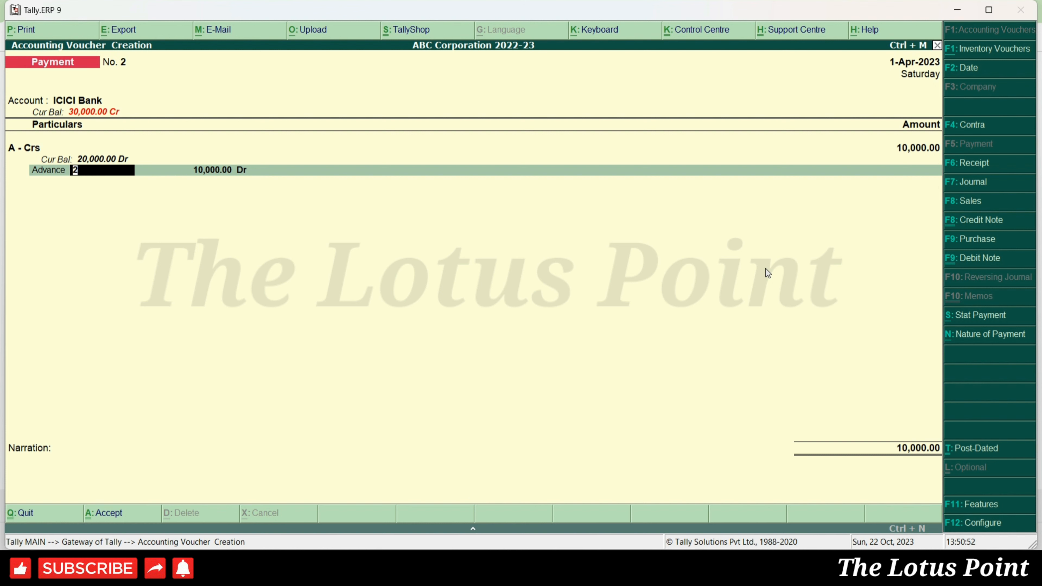
key("Return")
key("Return")
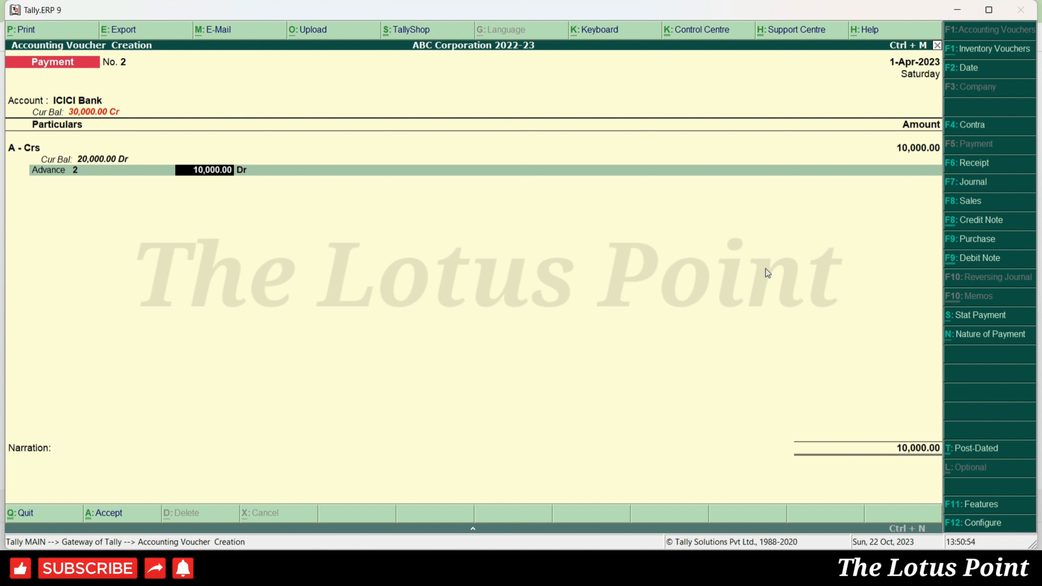
key("Return")
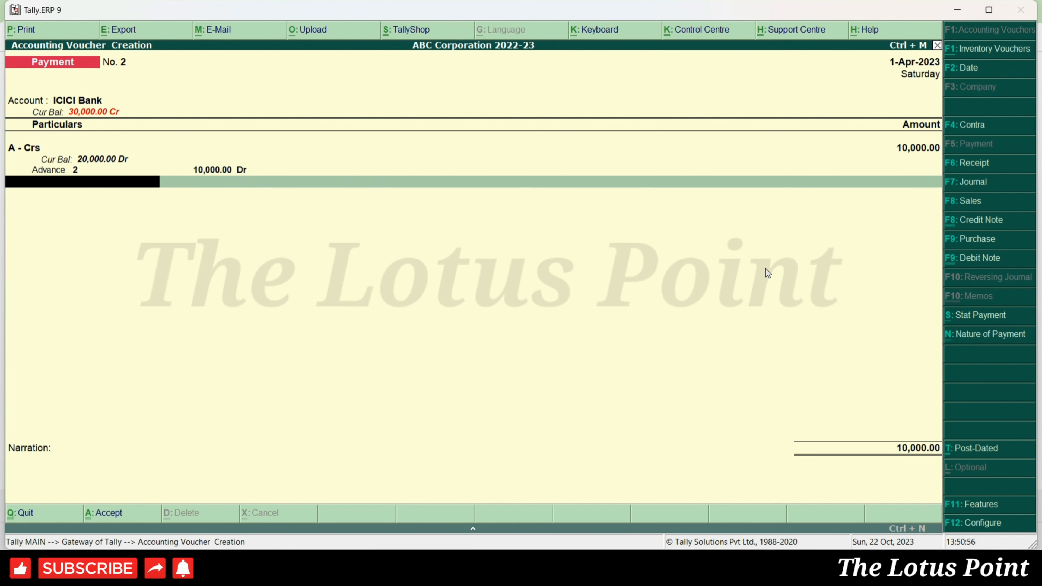
type("B")
key("Return")
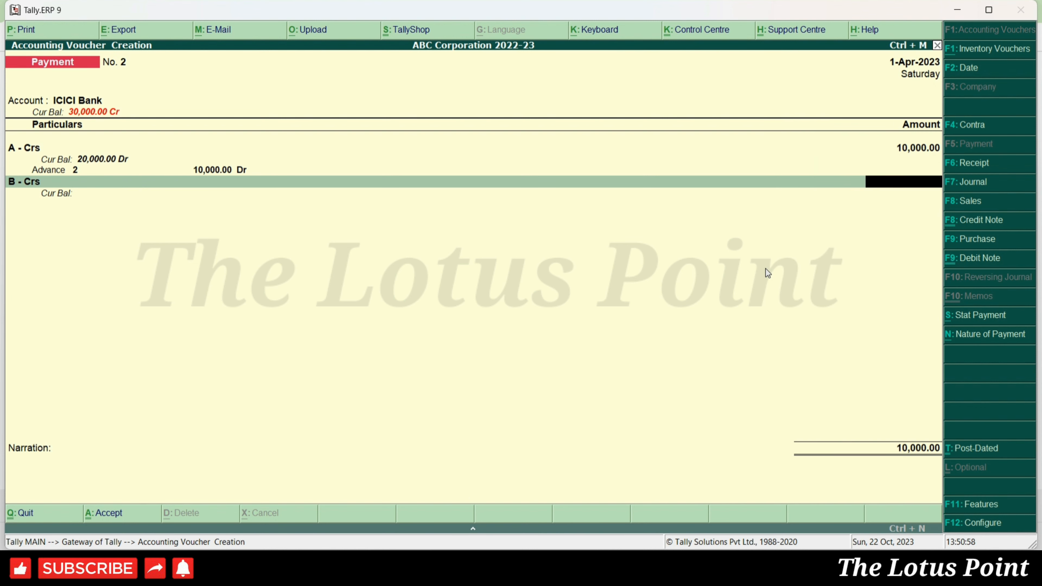
type("40")
key("BackSpace")
key("BackSpace")
type("10000")
key("Return")
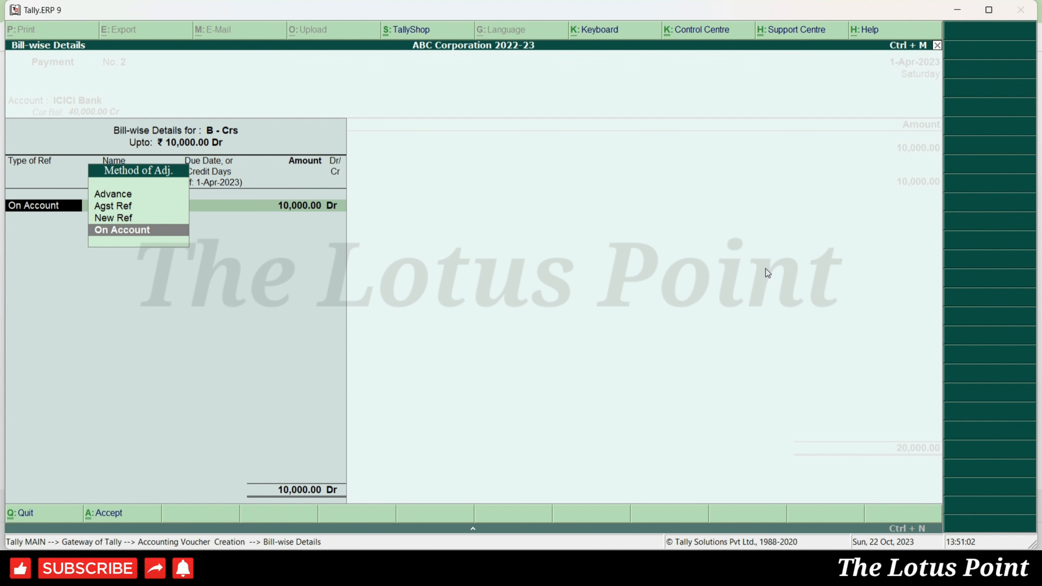
Allocate the B - Crs payment bill-wise as an Advance with reference 2 for the full 10,000.00.
key("Up")
key("Up")
key("Up")
key("Return")
key("Return")
key("Return")
key("Return")
key("Return")
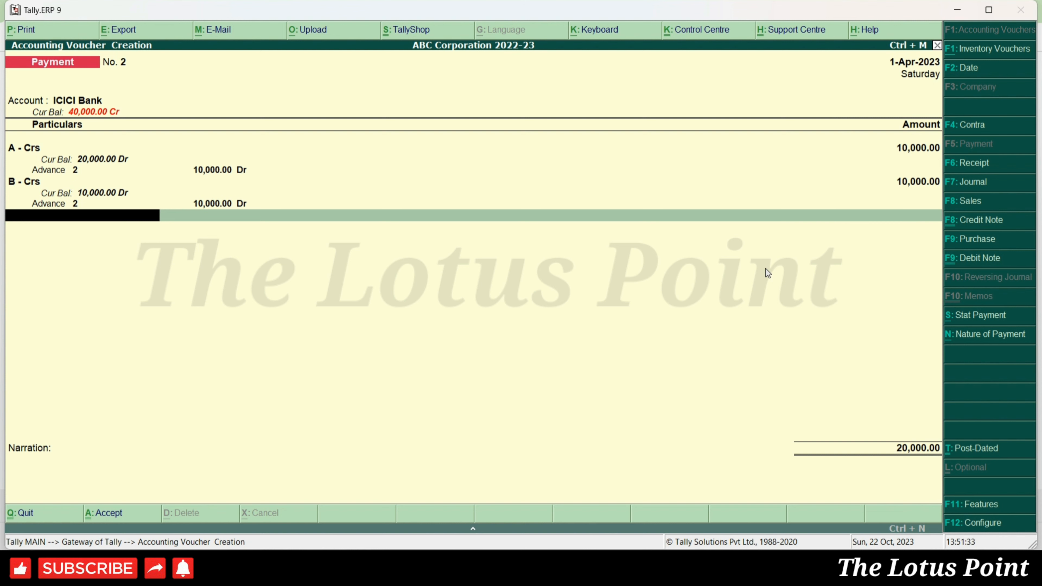
Save the second payment voucher and leave voucher entry.
key("ctrl+a")
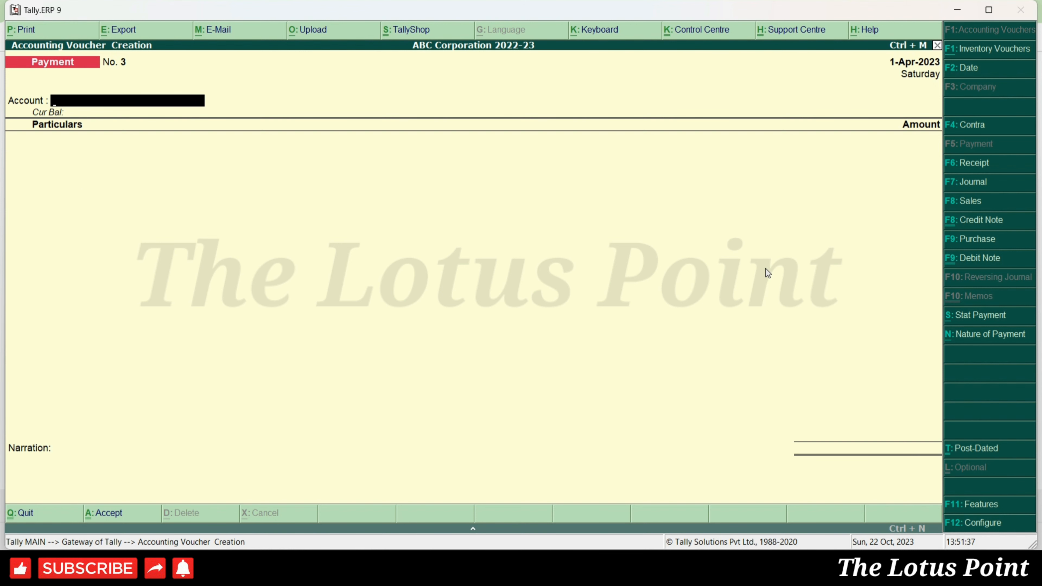
key("Escape")
key("Return")
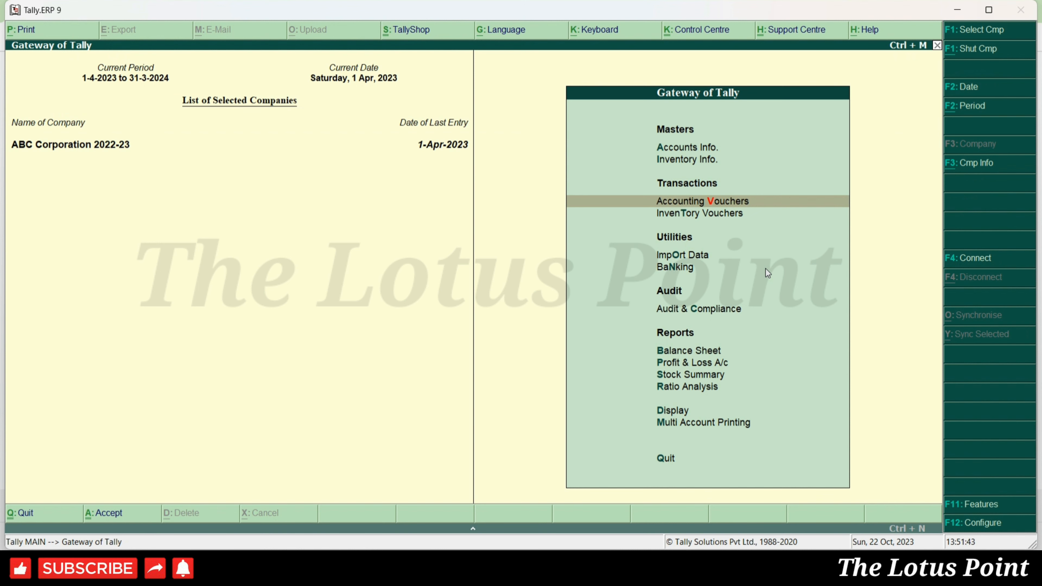
Open the Payment voucher type for alteration from the accounts masters.
key("Up")
key("Up")
key("Return")
key("Down")
key("Down")
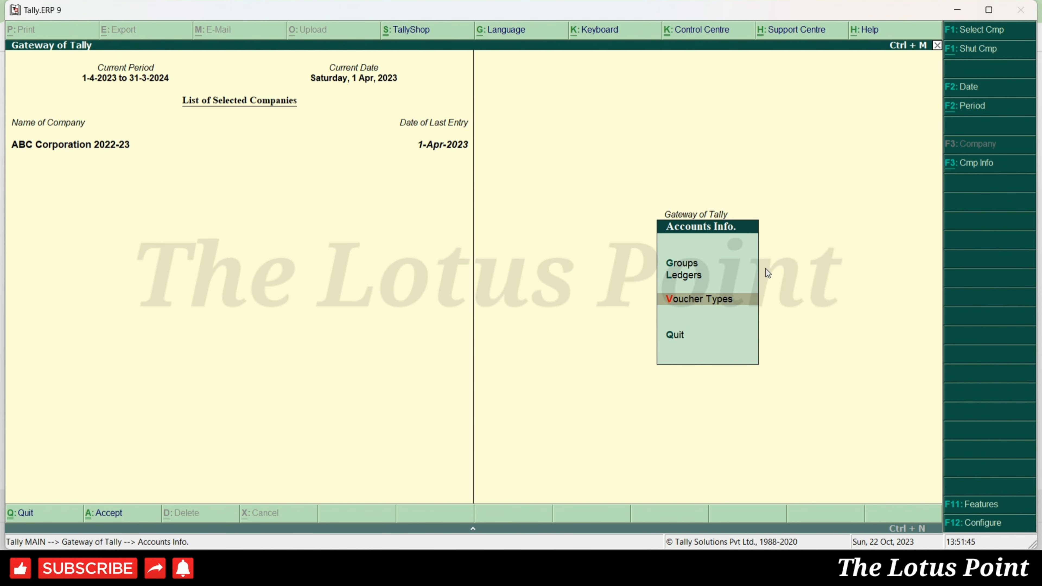
key("Return")
key("Down")
key("Down")
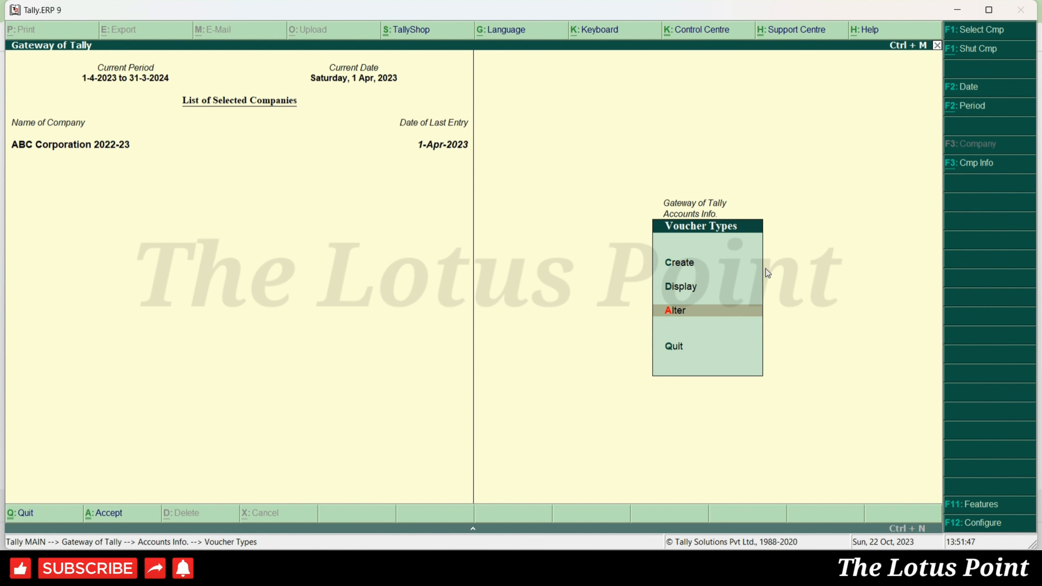
key("Return")
type("Paymen")
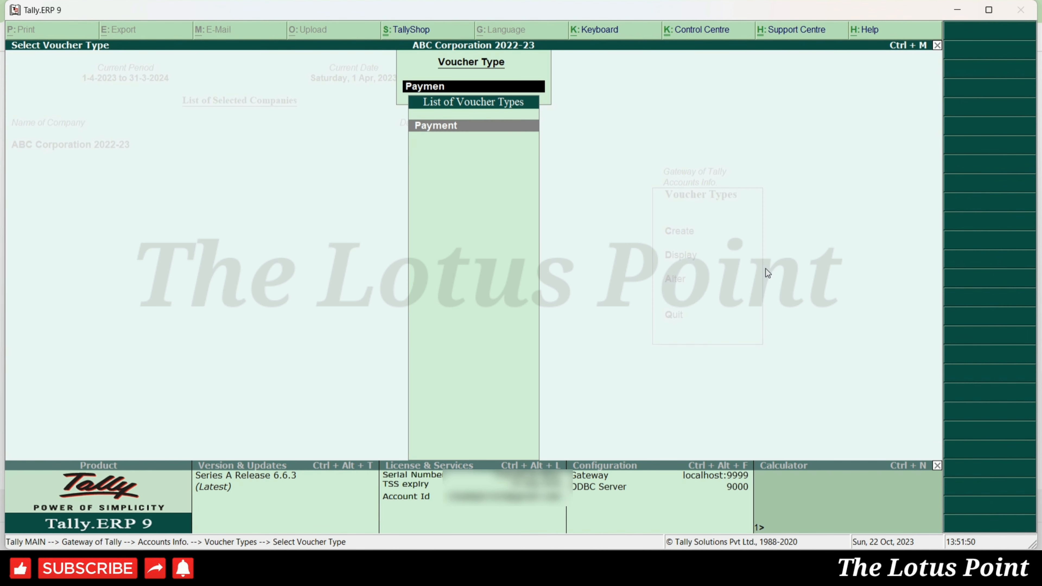
key("Return")
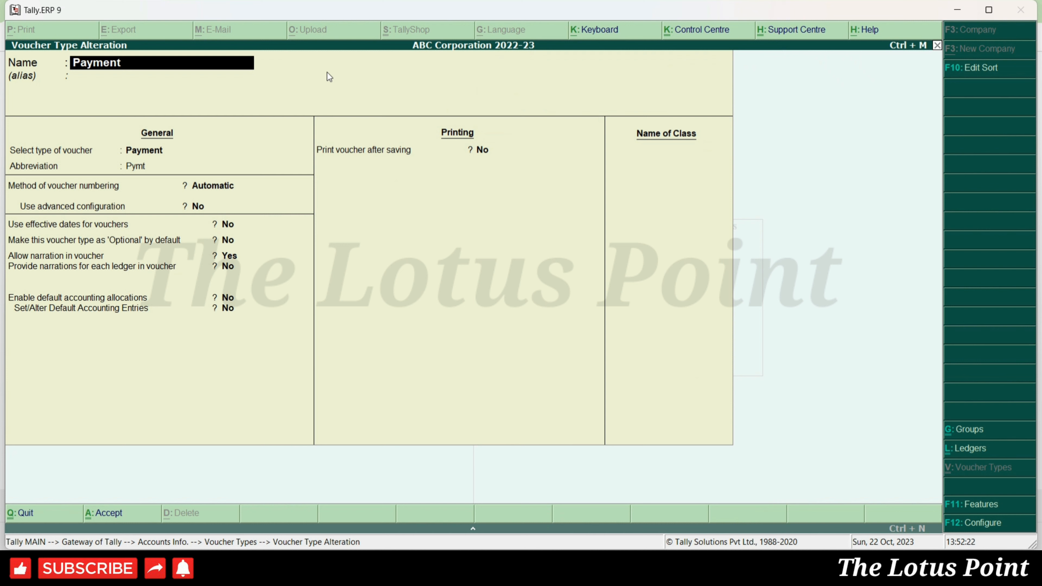
Keep Automatic as the Payment type's numbering method and enable its advanced configuration.
key("Return")
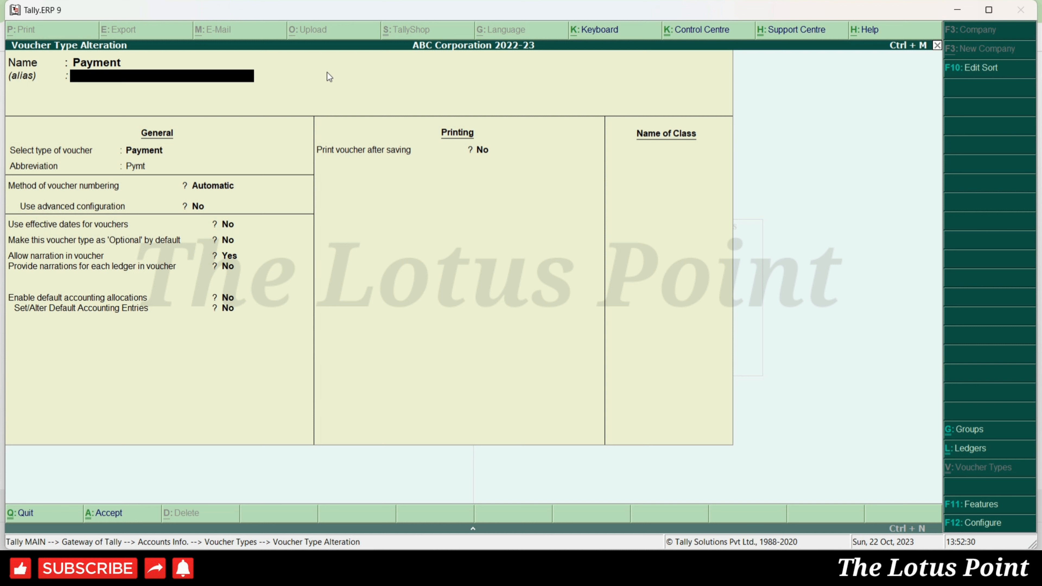
key("Return")
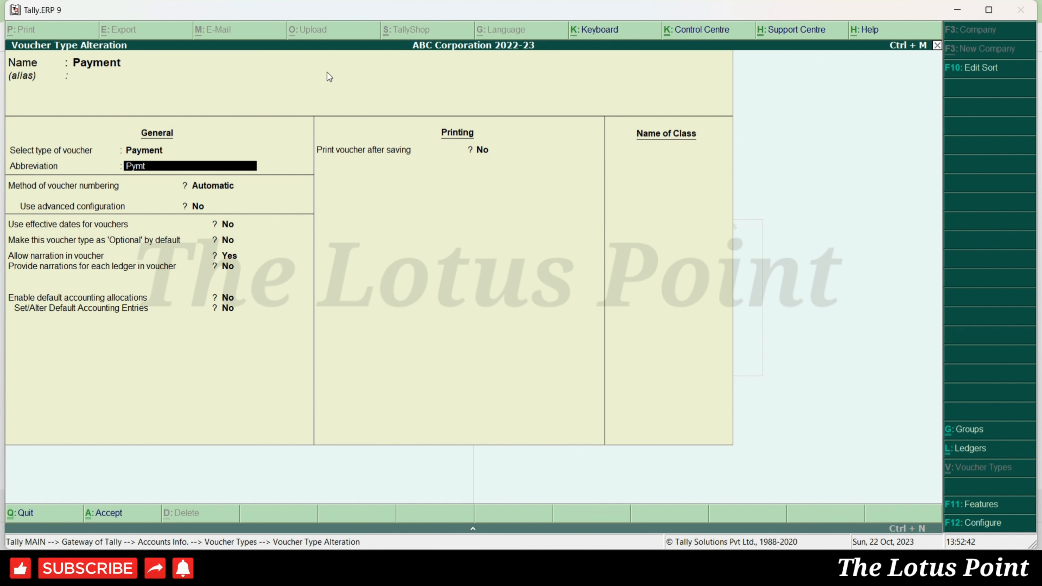
key("Return")
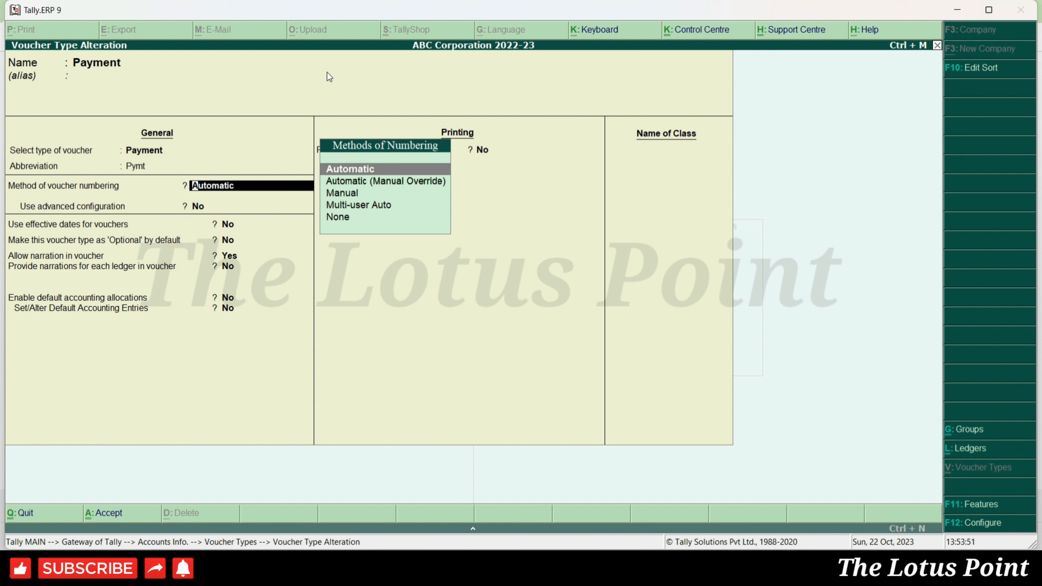
key("Return")
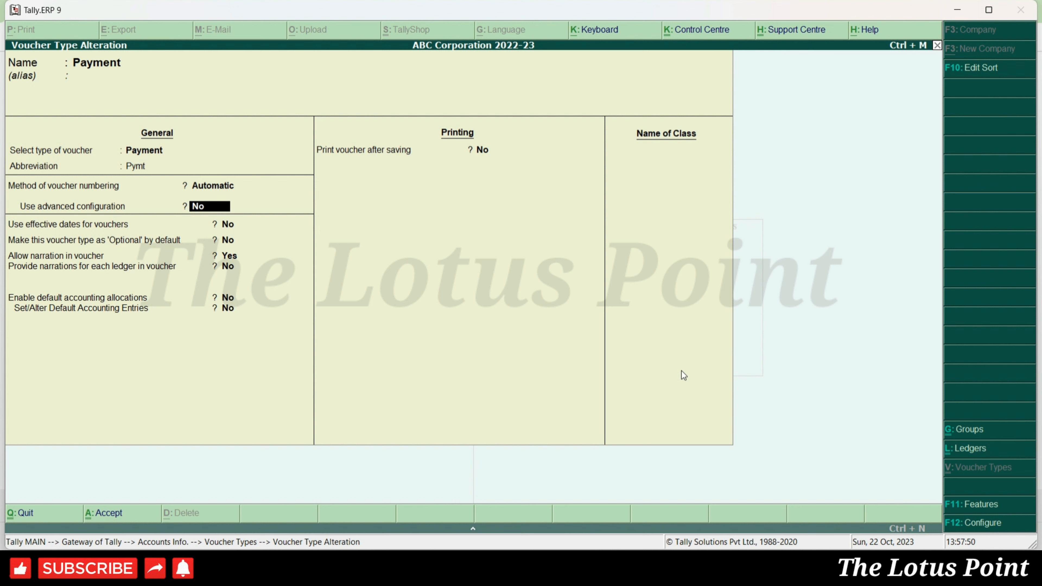
type("y")
key("Return")
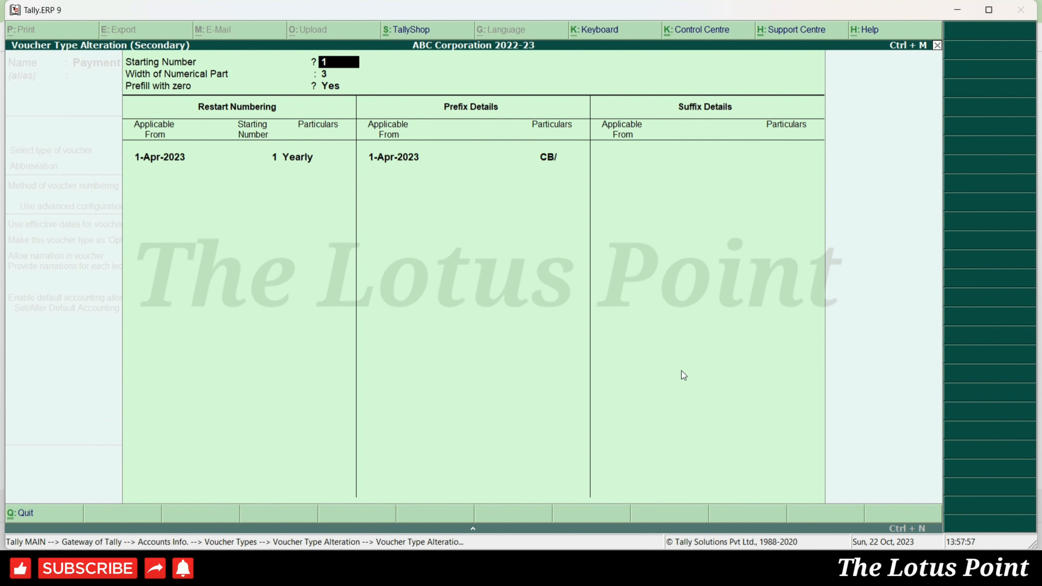
Go through the restart numbering settings and their periodicity choices, keeping Yearly from 1-Apr-2023.
key("Return")
key("Return")
key("Return")
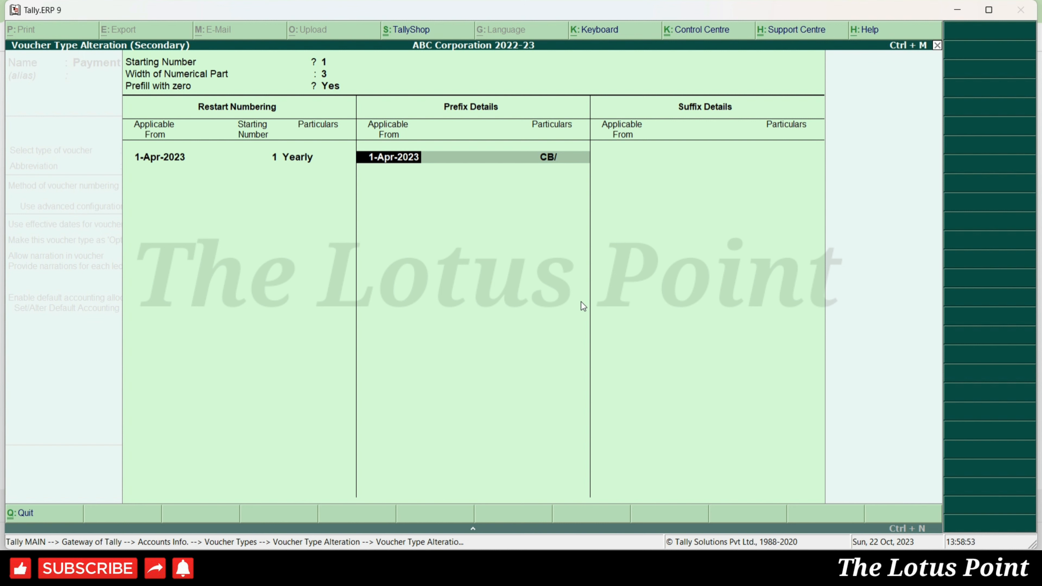
key("BackSpace")
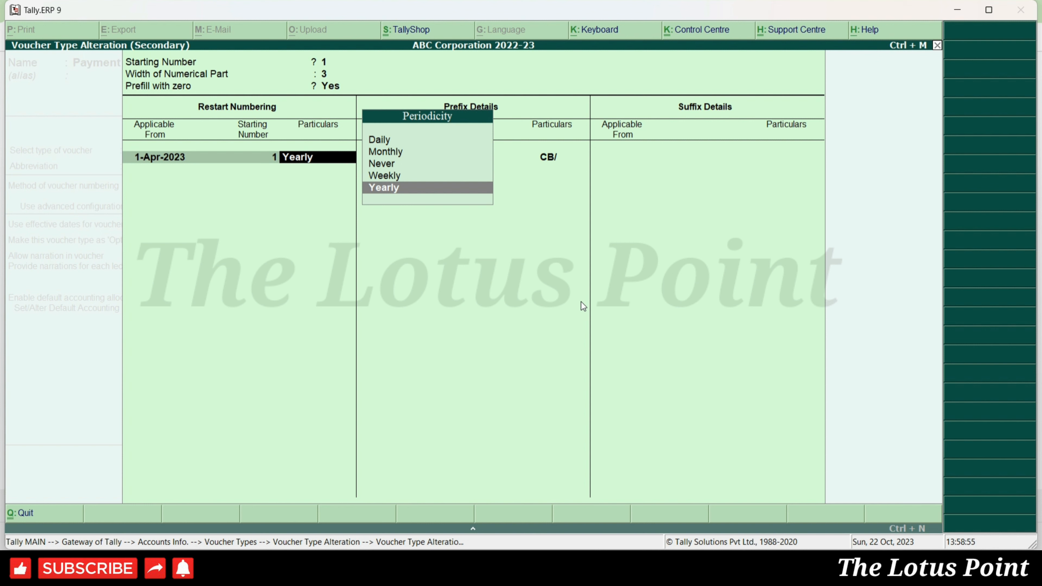
key("Up")
key("Up")
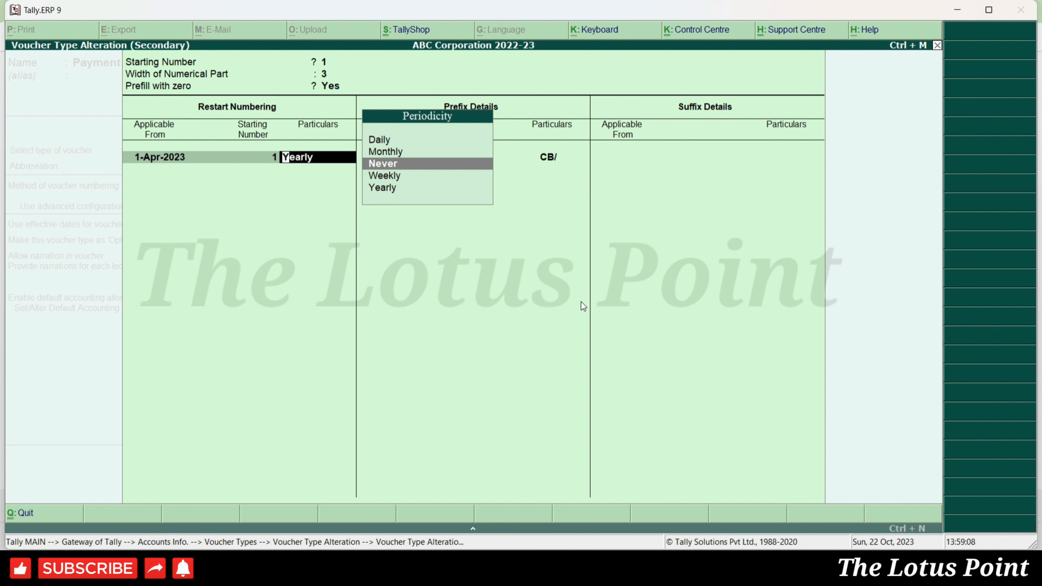
key("Down")
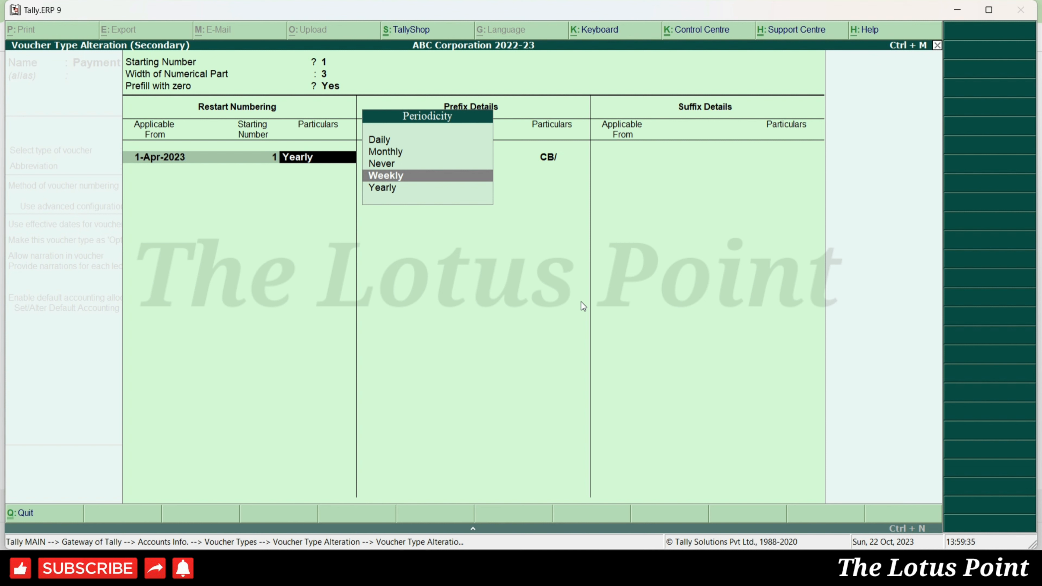
key("Down")
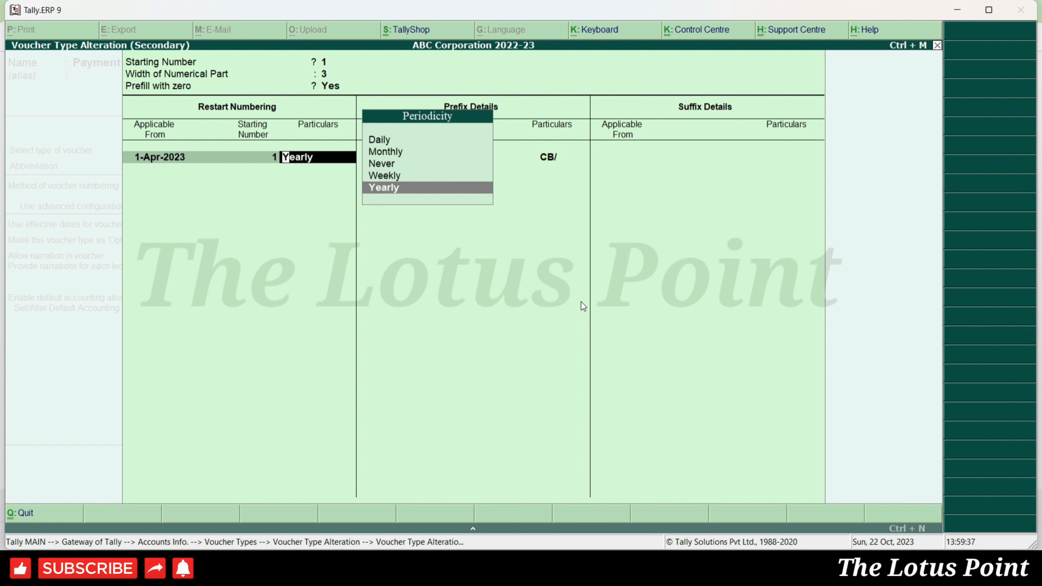
key("Return")
key("Return")
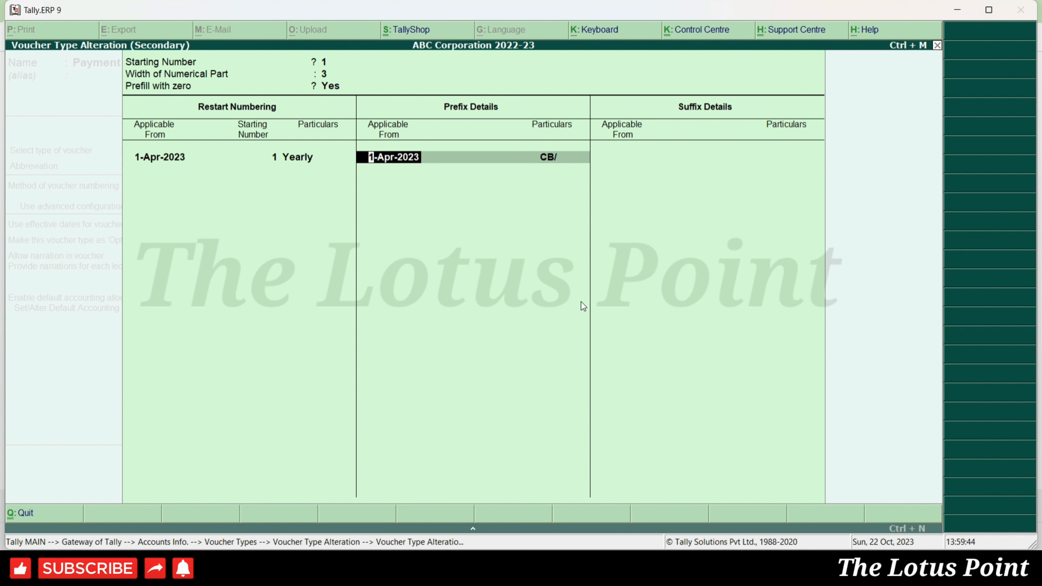
Set the voucher number prefix to ABC/ applicable from 1-Apr-2023 and save the Payment voucher type.
key("Return")
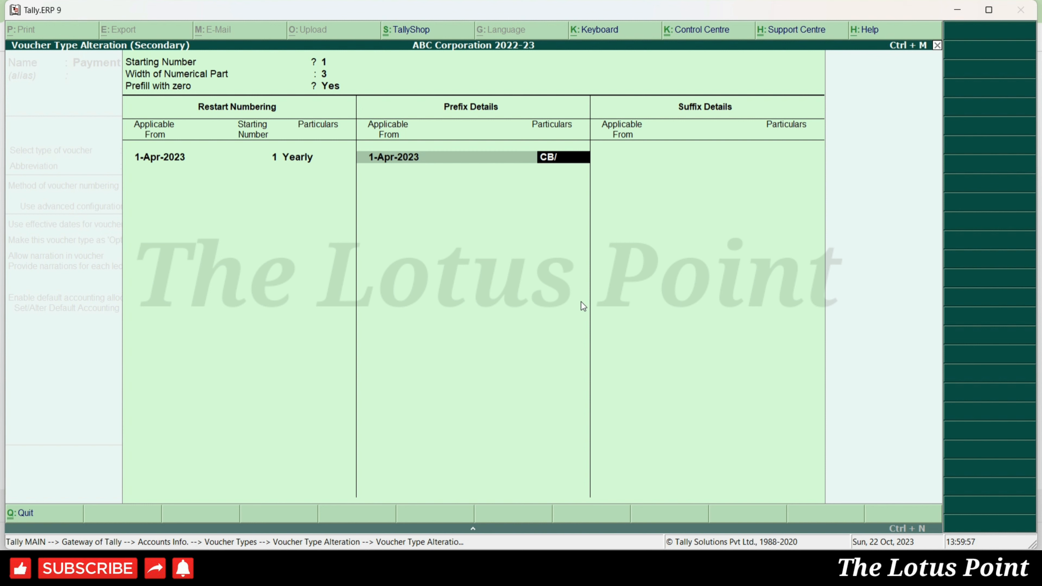
type("A")
type("BC")
key("Return")
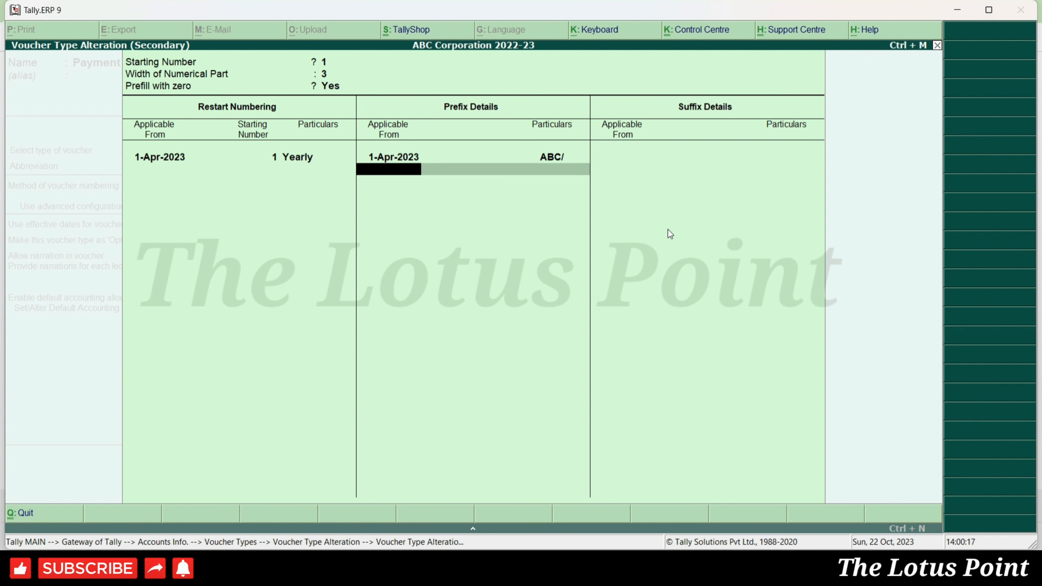
key("Return")
key("ctrl+a")
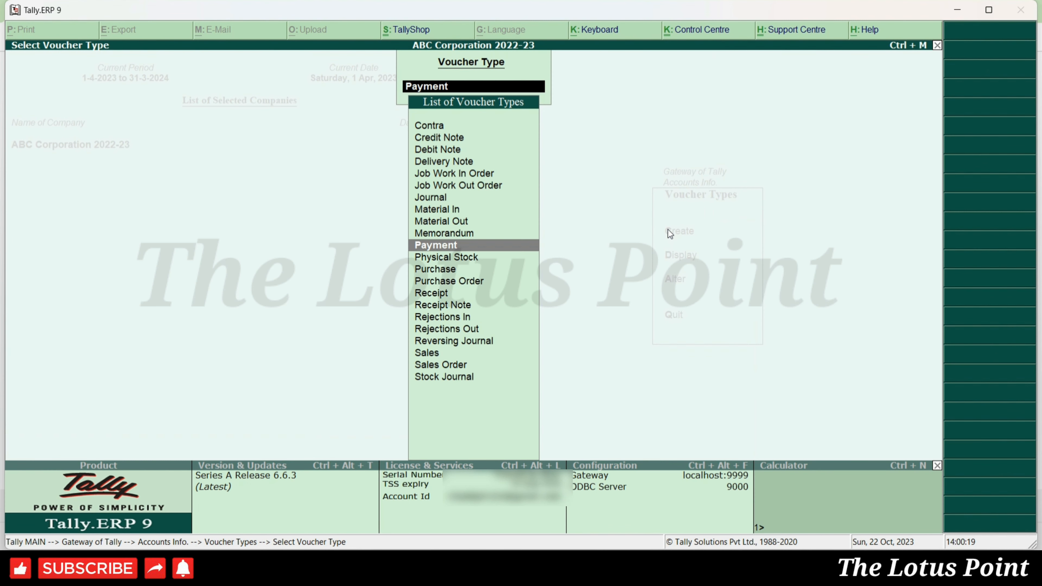
Open a new payment voucher to check how its number is formatted, and close it without an entry.
key("Escape")
key("Escape")
key("Escape")
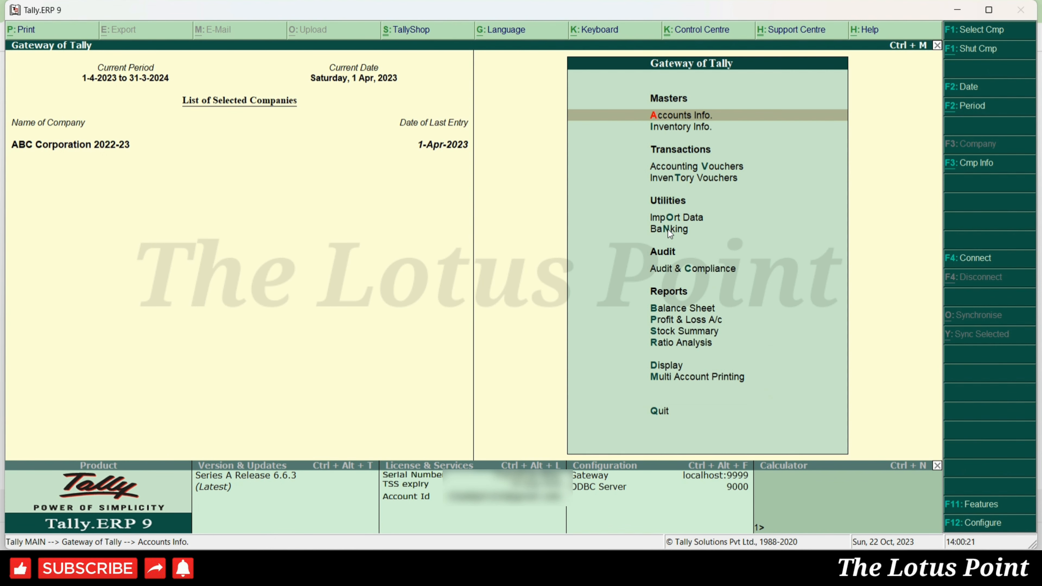
key("Down")
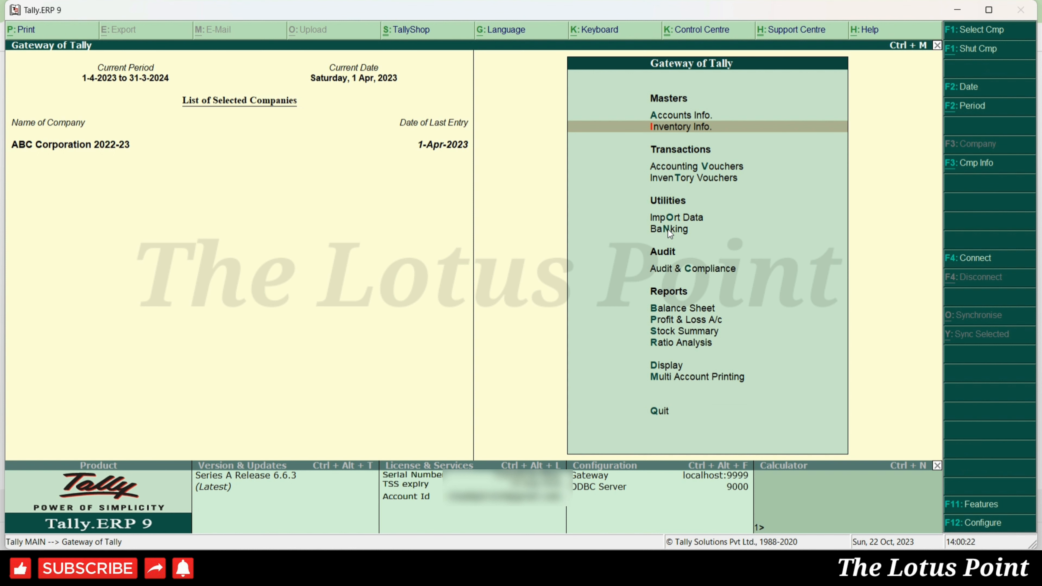
key("Down")
key("Return")
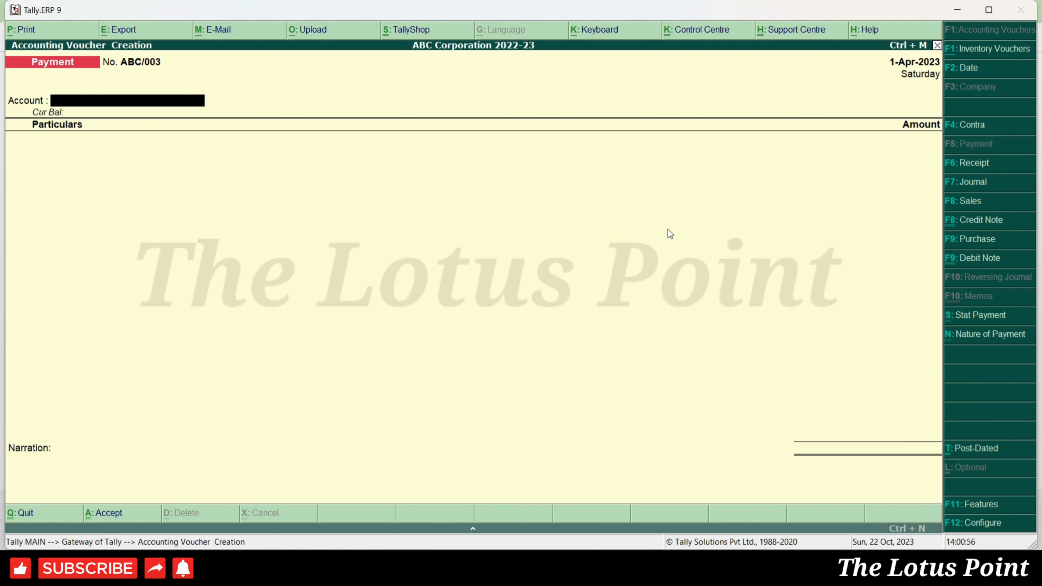
key("Escape")
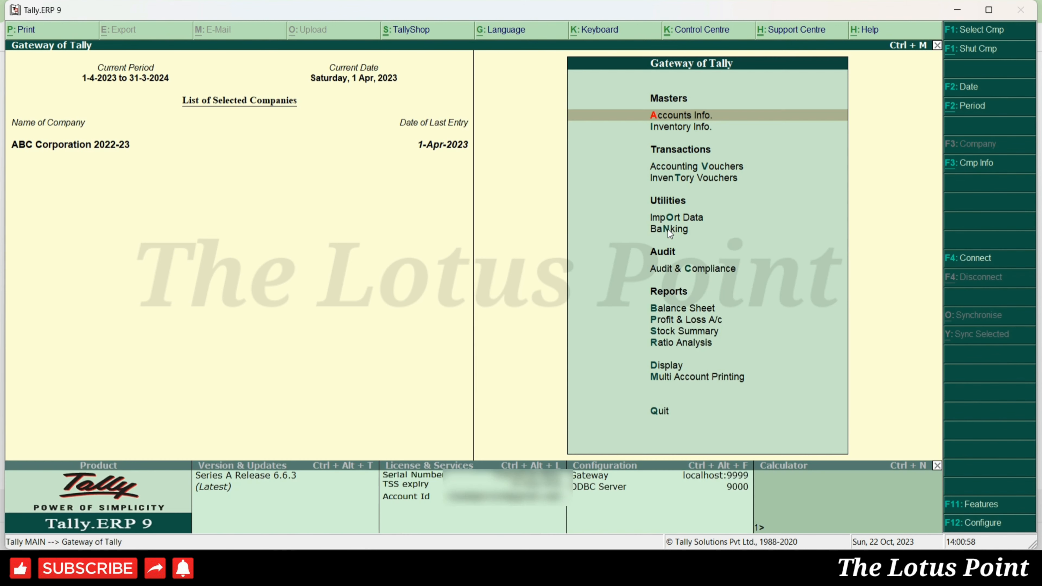
Reopen the Payment voucher type for alteration.
key("Up")
key("Up")
key("Return")
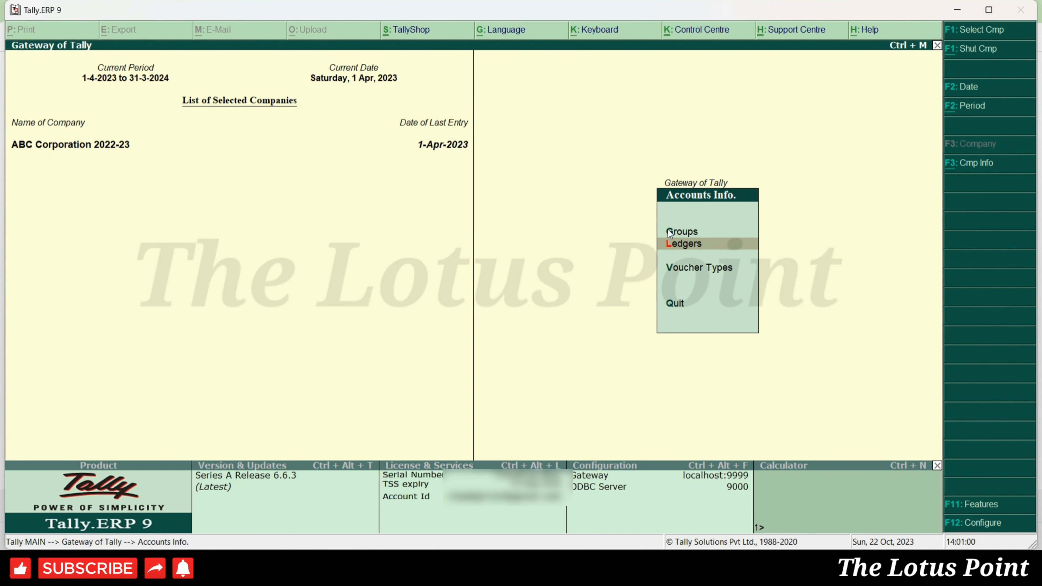
key("Down")
key("Return")
key("Return")
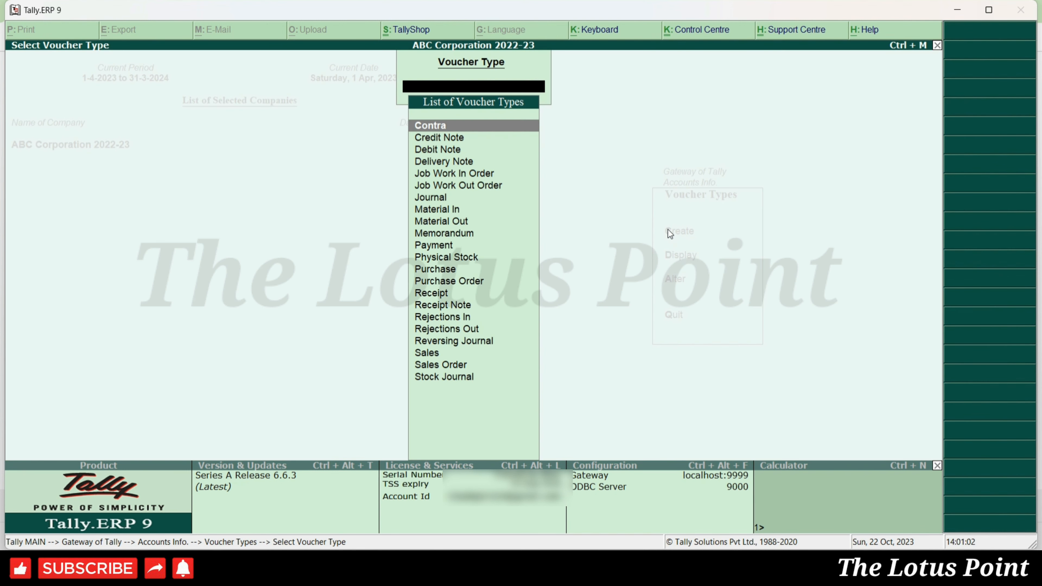
type("Paymen")
key("Return")
Review the Payment voucher type's numbering methods, keep Automatic, enable effective dates for vouchers and save.
key("Return")
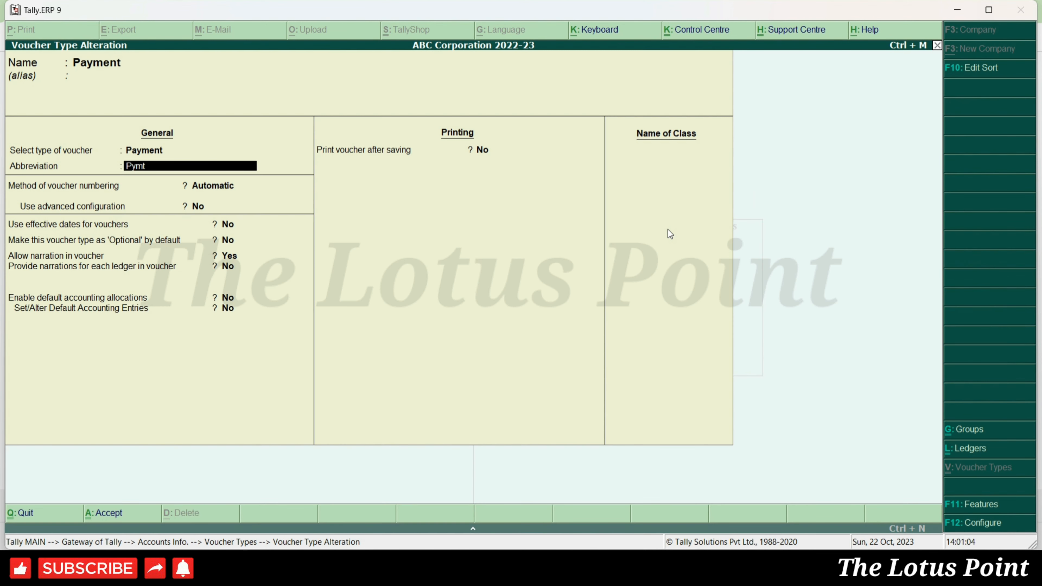
key("Return")
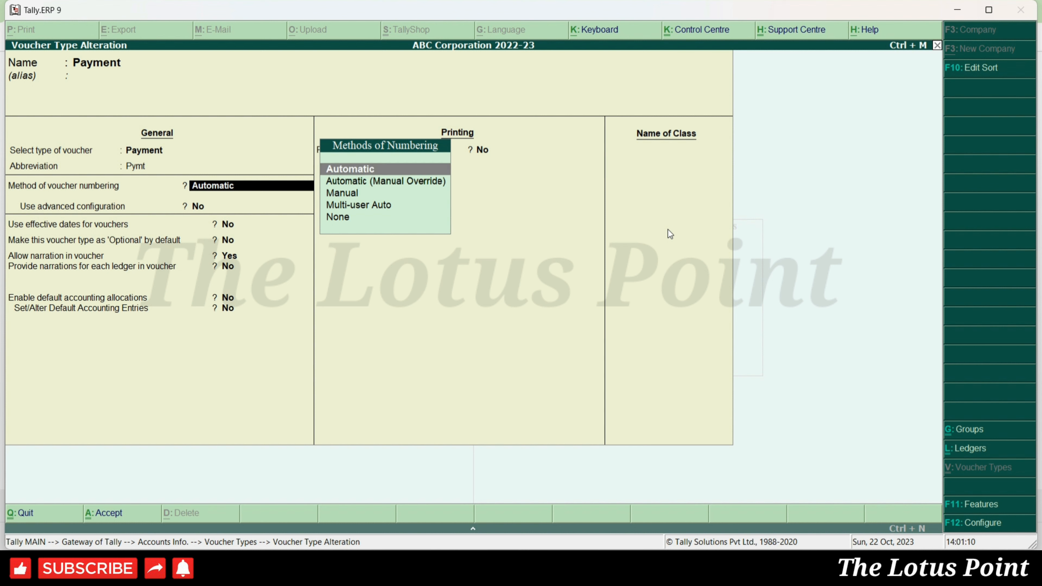
key("Down")
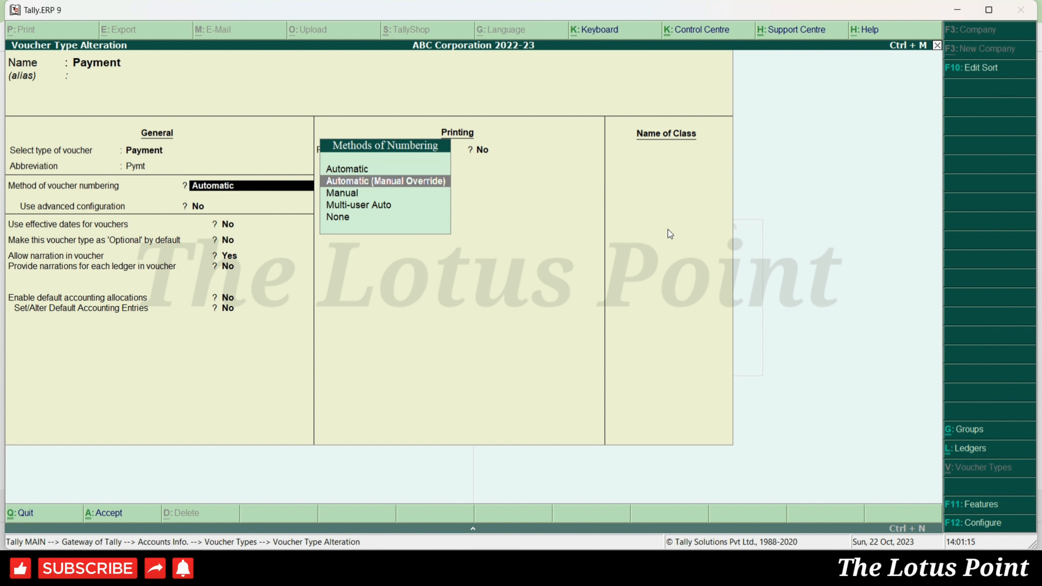
key("Down")
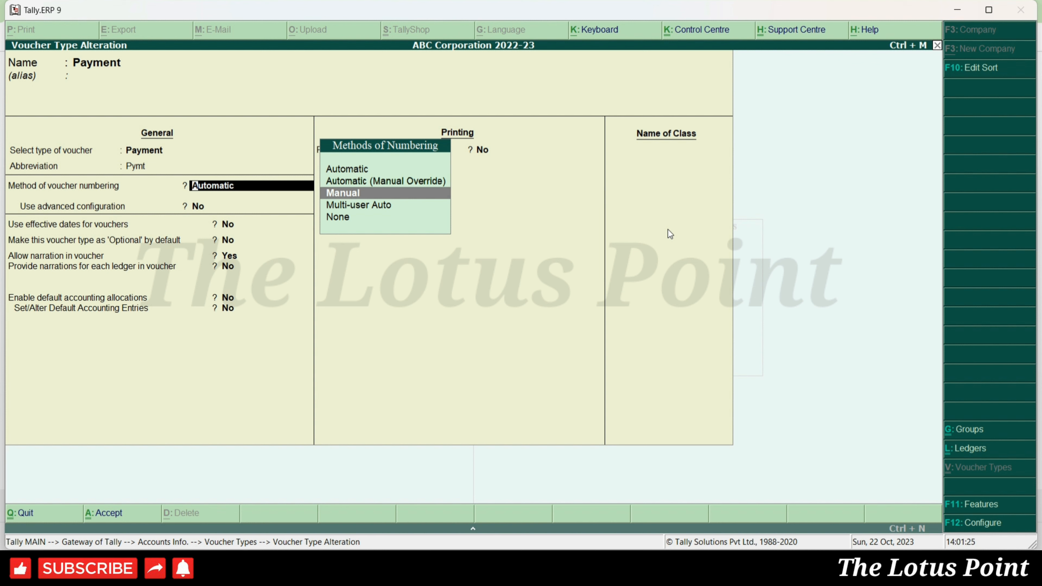
key("Down")
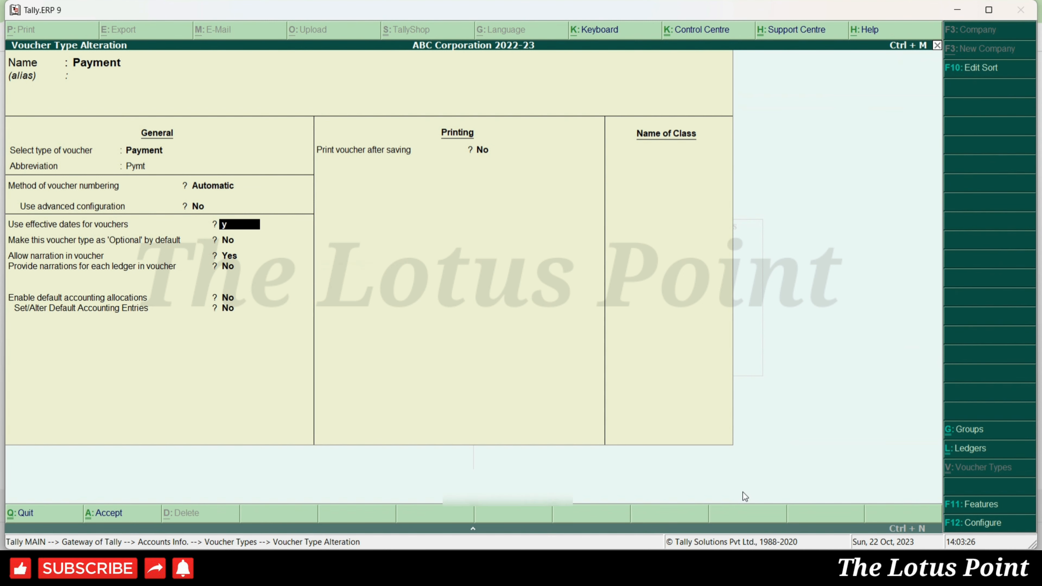
key("ctrl+a")
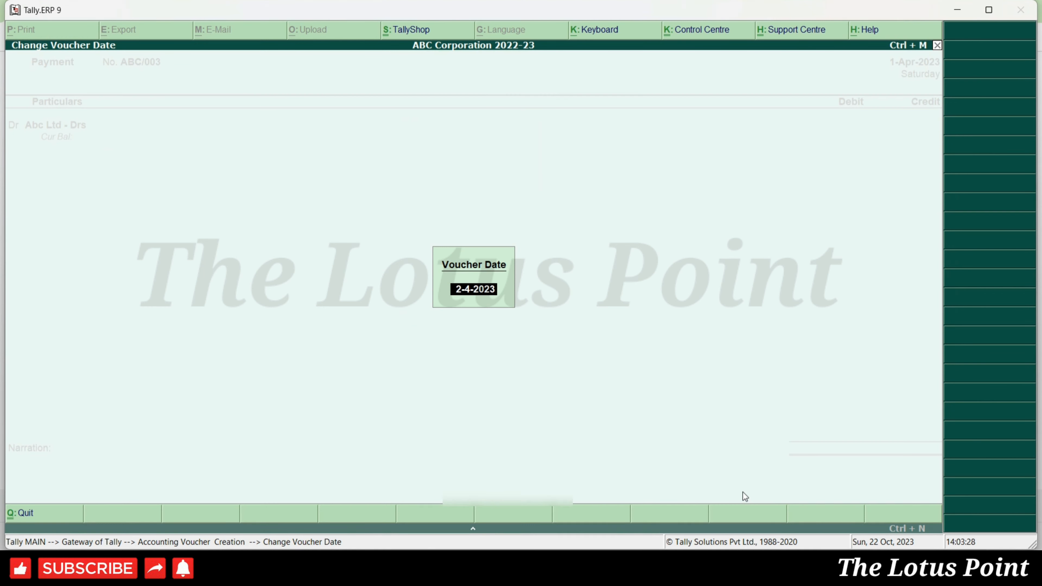
Discard the open payment voucher and start a new one dated 1-4-2023 with effective date 4-4-2023.
key("Escape")
key("Escape")
key("Escape")
key("Escape")
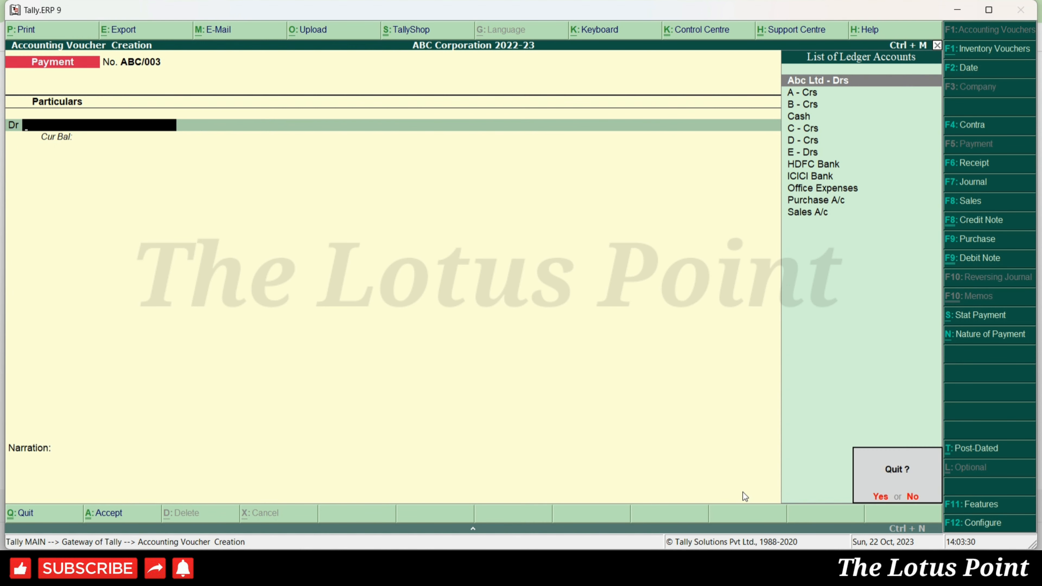
key("Return")
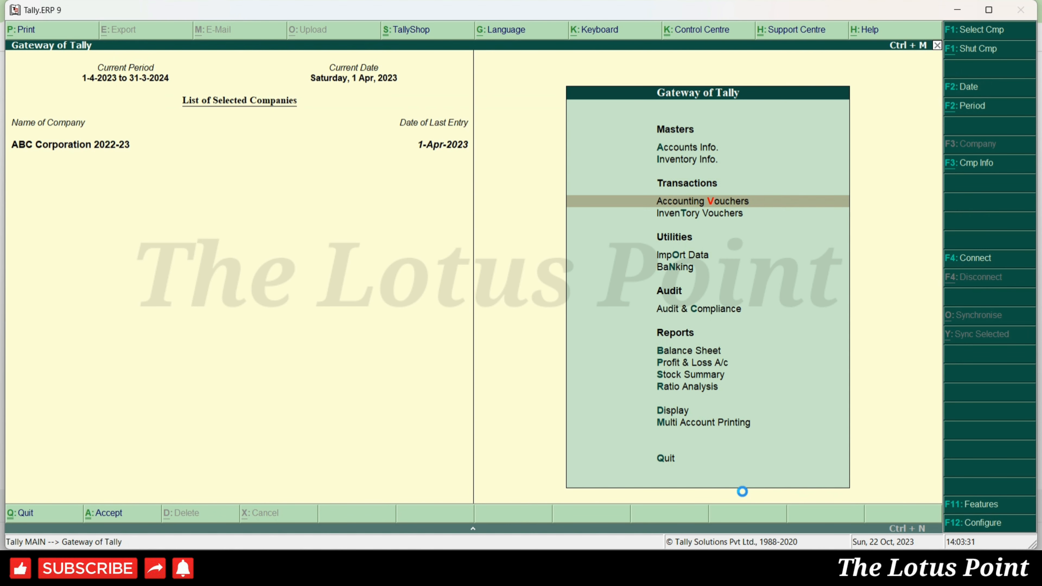
key("Return")
key("F2")
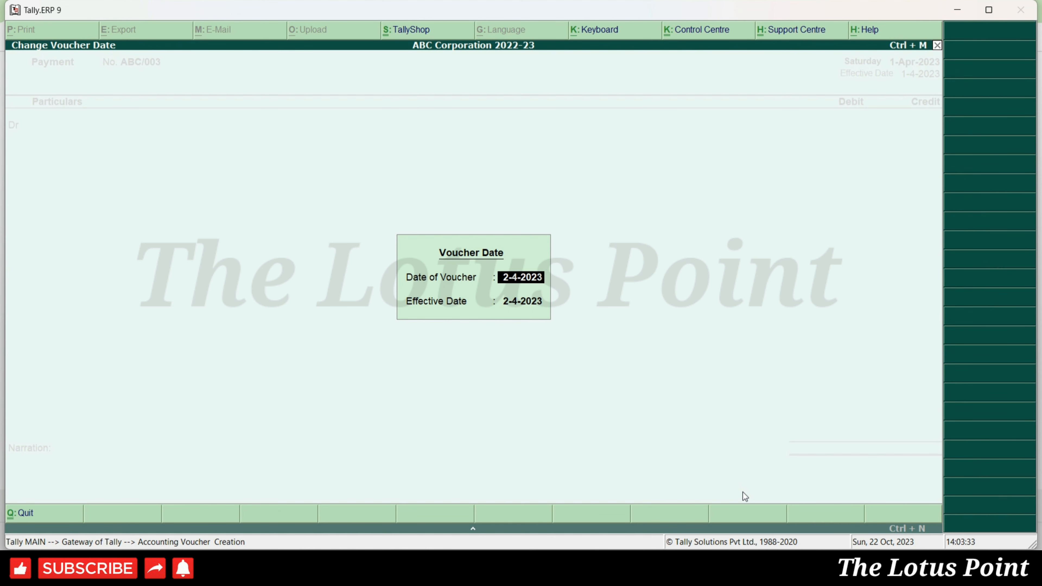
type("1-4")
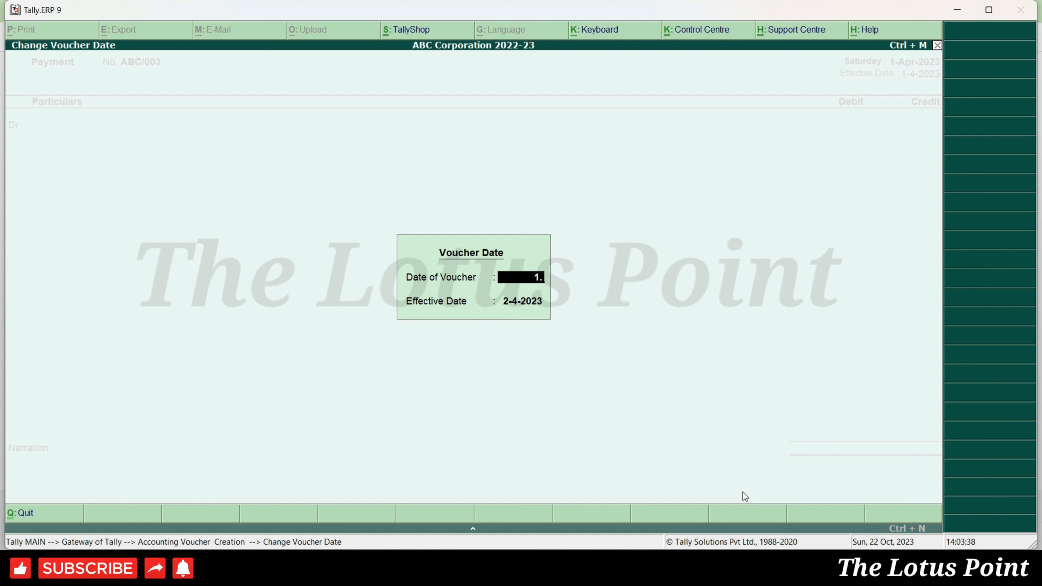
key("Return")
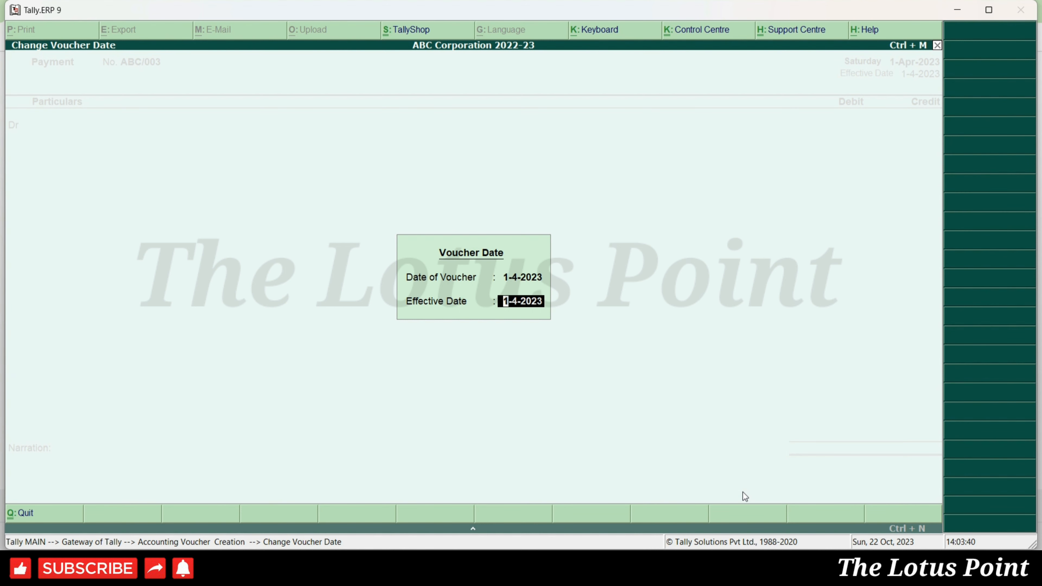
type("4-4")
key("Return")
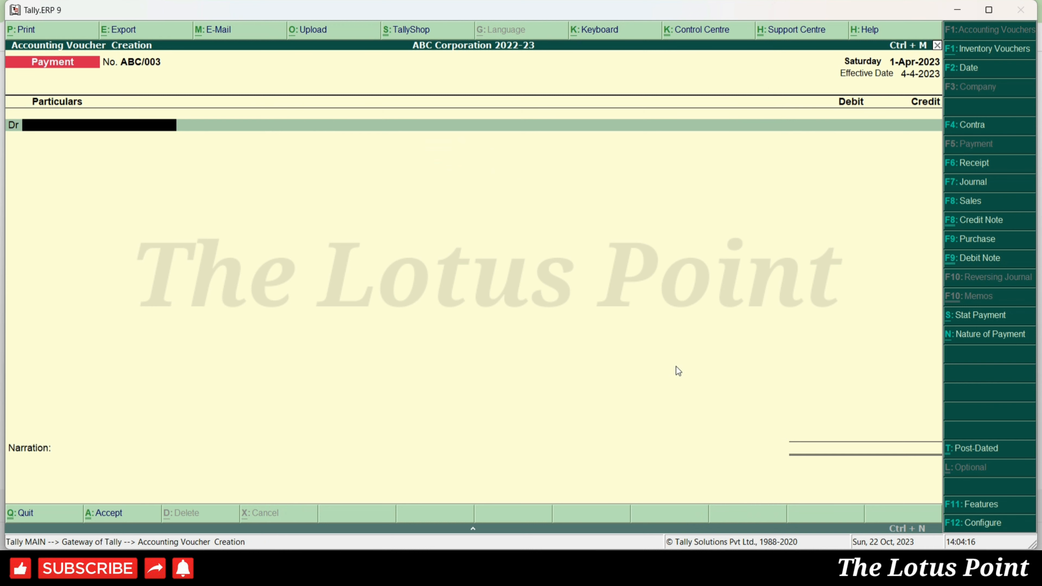
Quit the voucher, reopen the Payment voucher type and make it 'Optional' by default.
key("Escape")
key("y")
key("a")
key("v")
key("a")
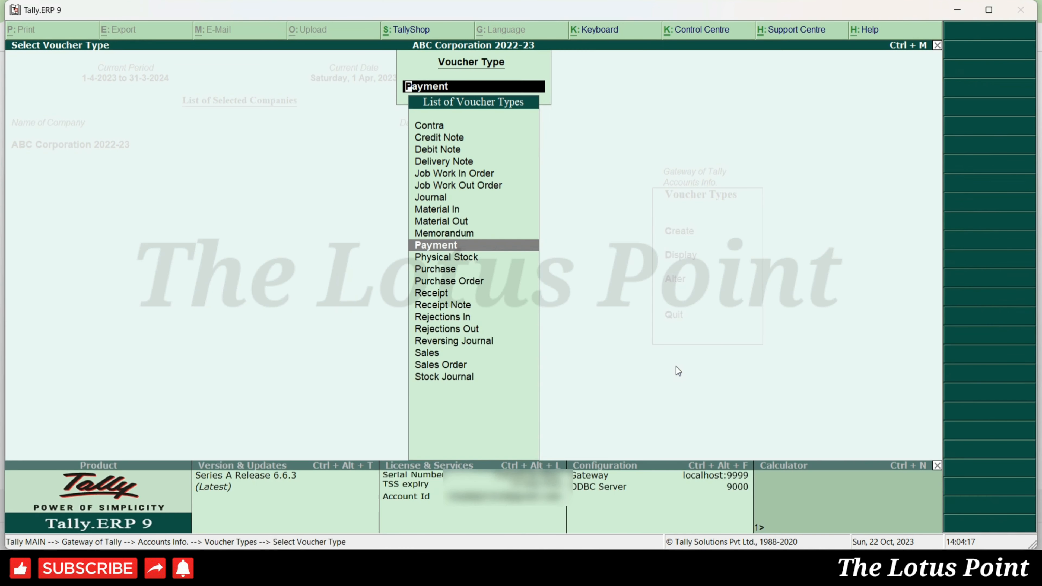
key("Return")
key("Return")
key("Return")
key("Return")
key("Return")
key("Return")
key("Return")
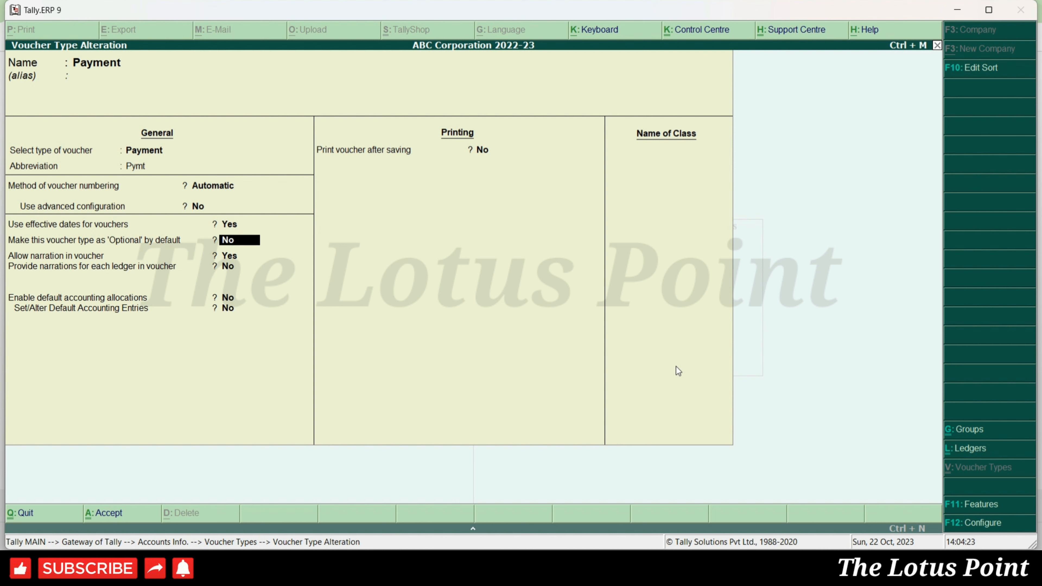
key("y")
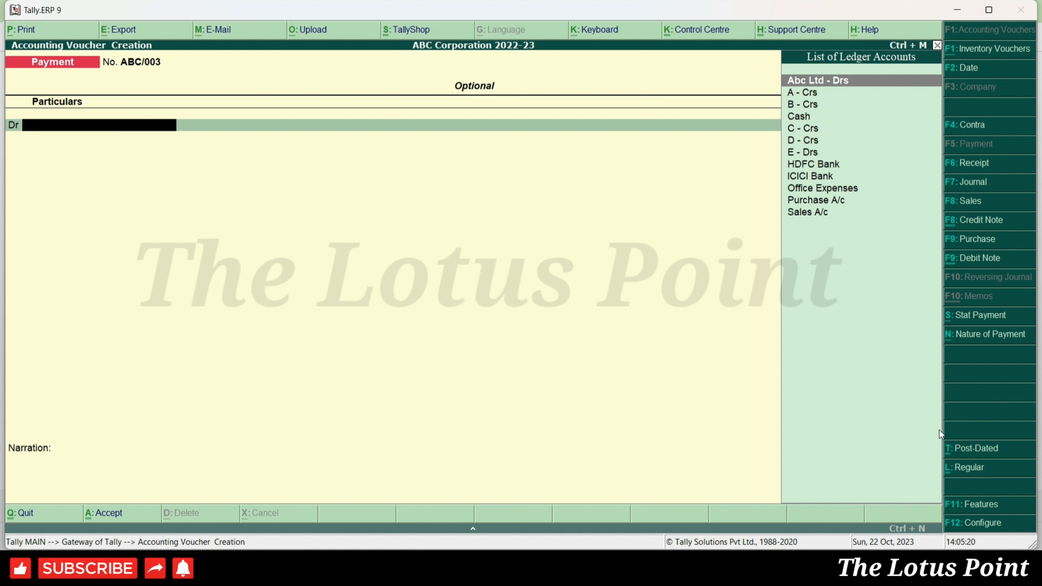
Try switching a new payment voucher between Optional and Regular, and close it without an entry.
left_click(984, 474)
key("Escape")
key("y")
key("Return")
key("ctrl+l")
key("Escape")
key("y")
Reopen the Payment voucher type for alteration and set 'Optional' by default to No.
key("a")
key("v")
key("a")
key("Return")
key("Return")
key("Return")
key("Return")
key("Return")
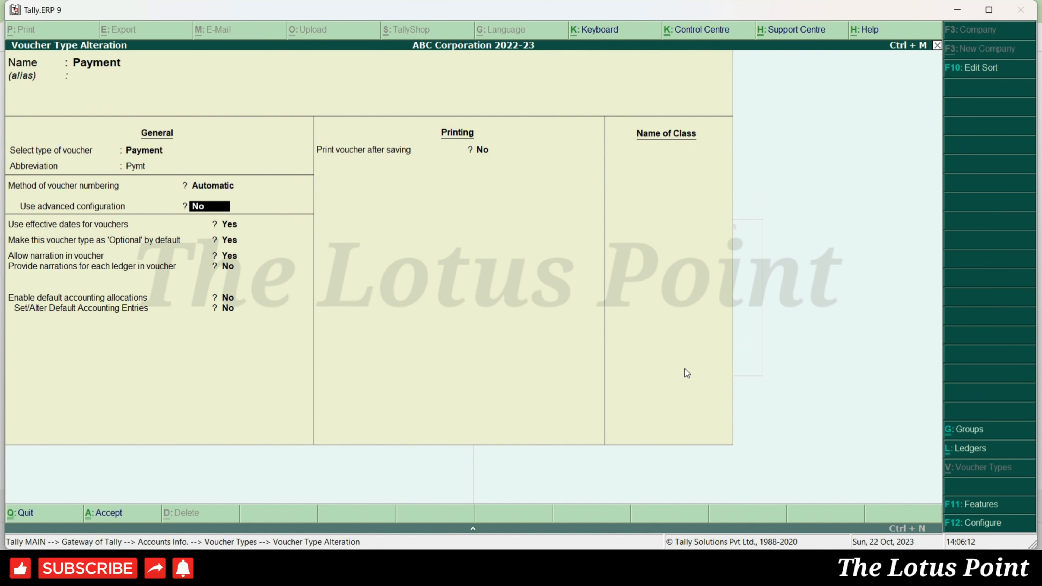
key("Return")
key("Return")
key("n")
key("Return")
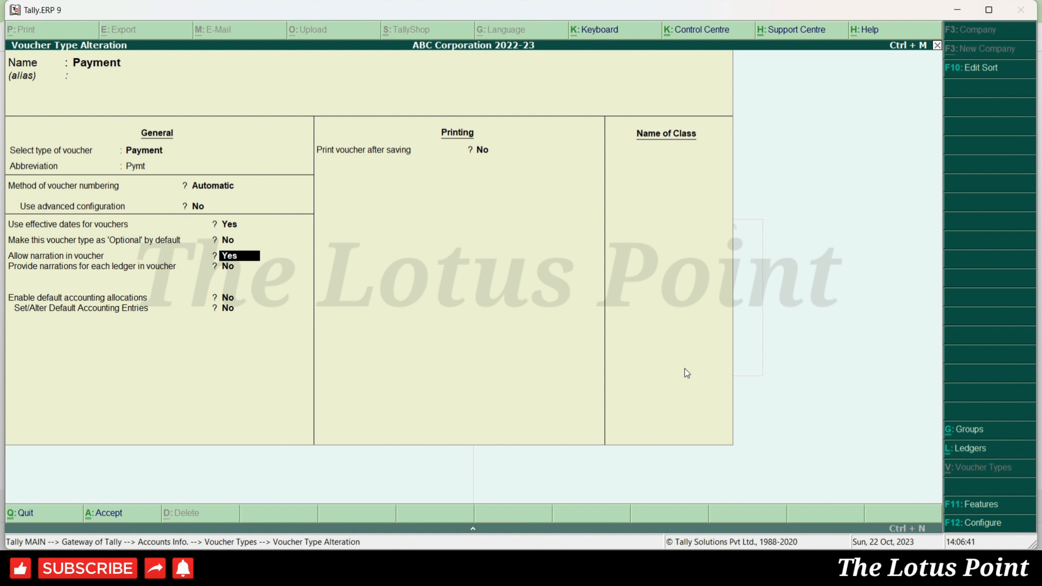
Keep narration allowed, enable narrations for each ledger in the voucher, and save the Payment voucher type.
key("Return")
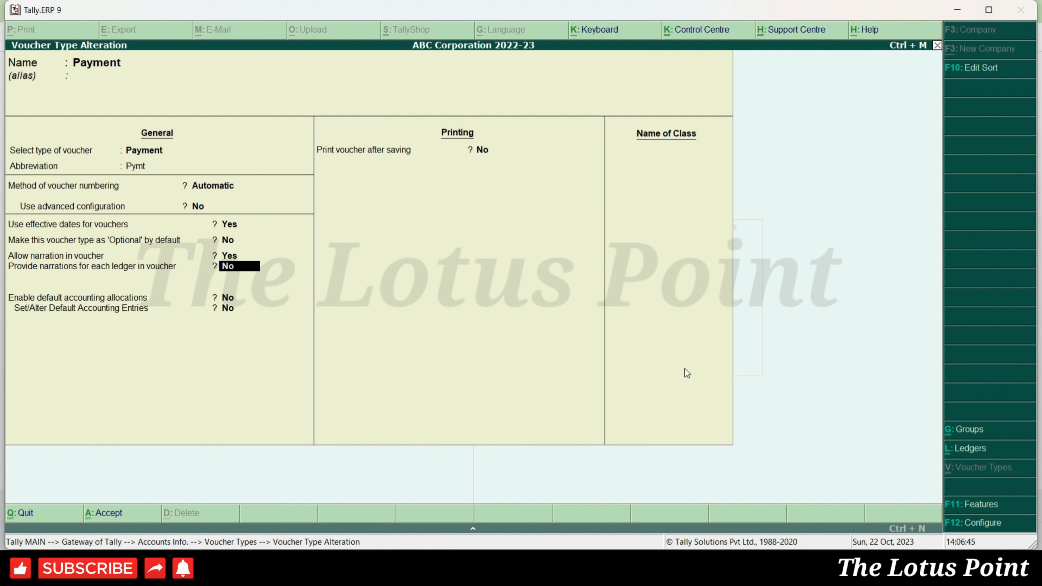
type("y")
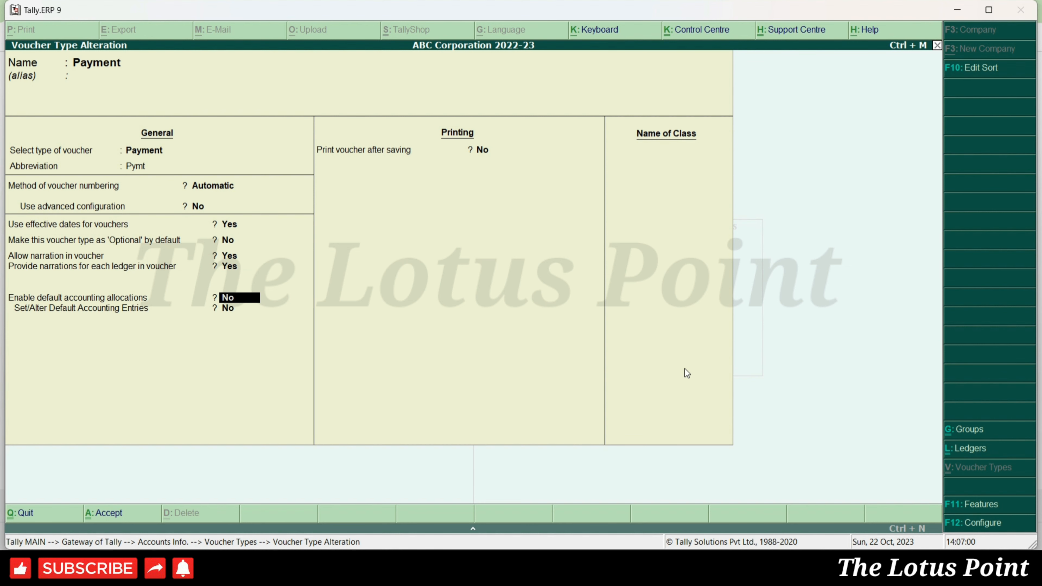
key("ctrl+a")
key("Escape")
key("Escape")
key("Escape")
Start a new payment voucher and debit A - Crs with 10,000.
key("v")
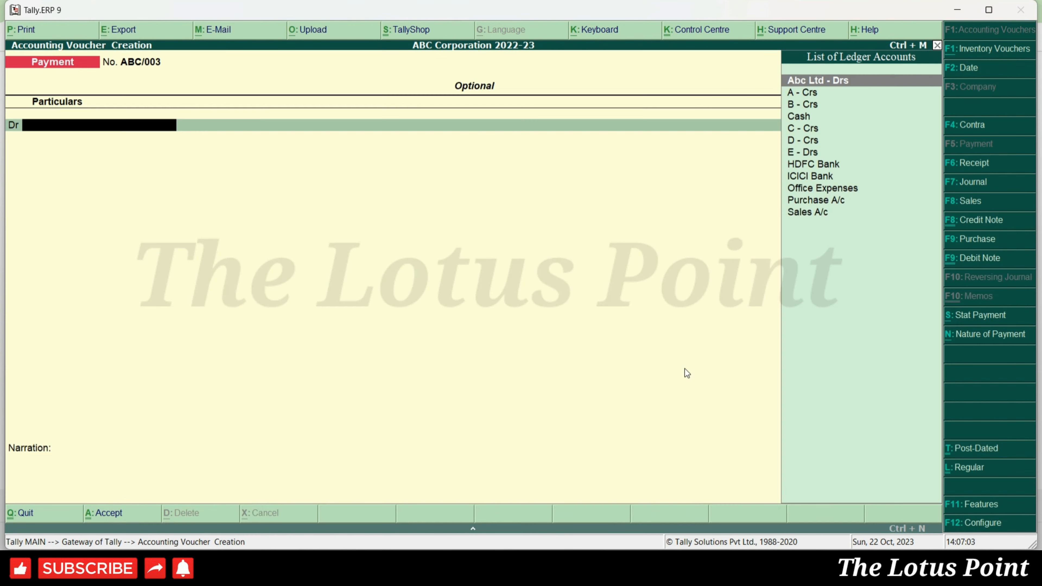
key("Escape")
key("v")
key("Down")
key("Return")
type("1")
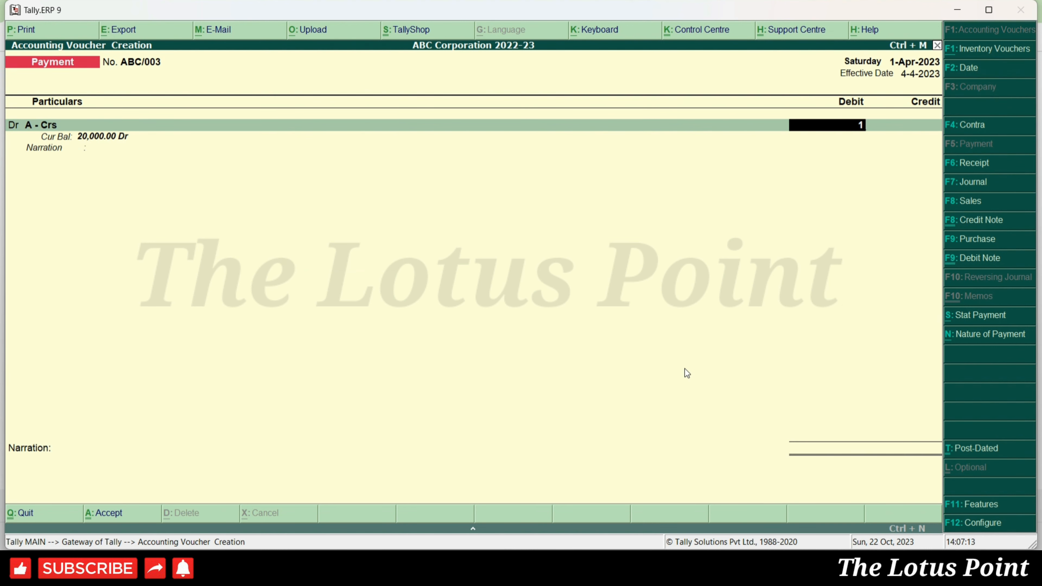
type("0000")
key("Return")
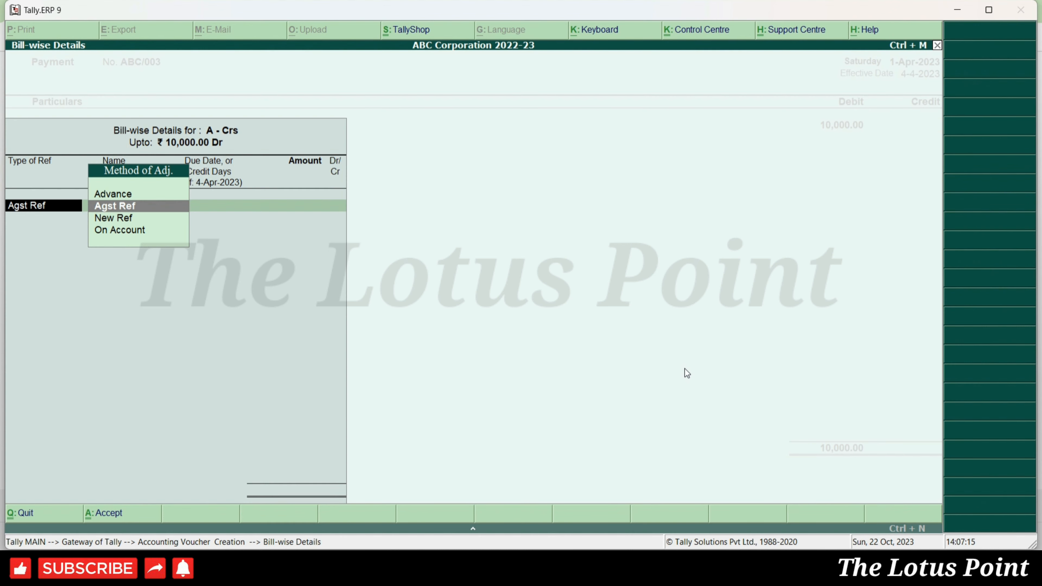
Allocate the A - Crs amount as Advance ABC/003 and enter its ledger narration "payment made for advance formobile".
key("Up")
key("Return")
key("Return")
key("Return")
key("Return")
key("Return")
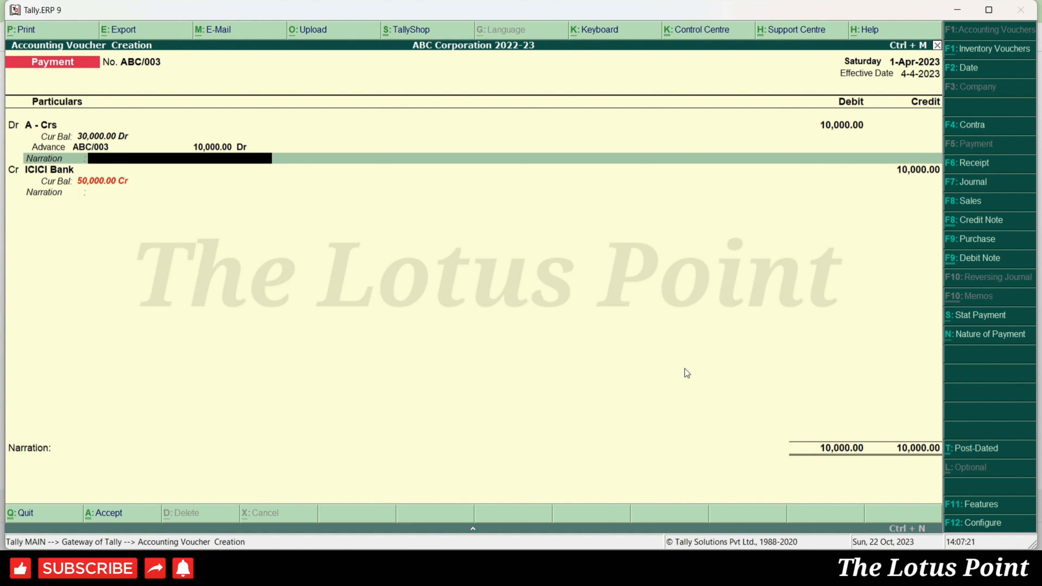
type("payment made for advance f")
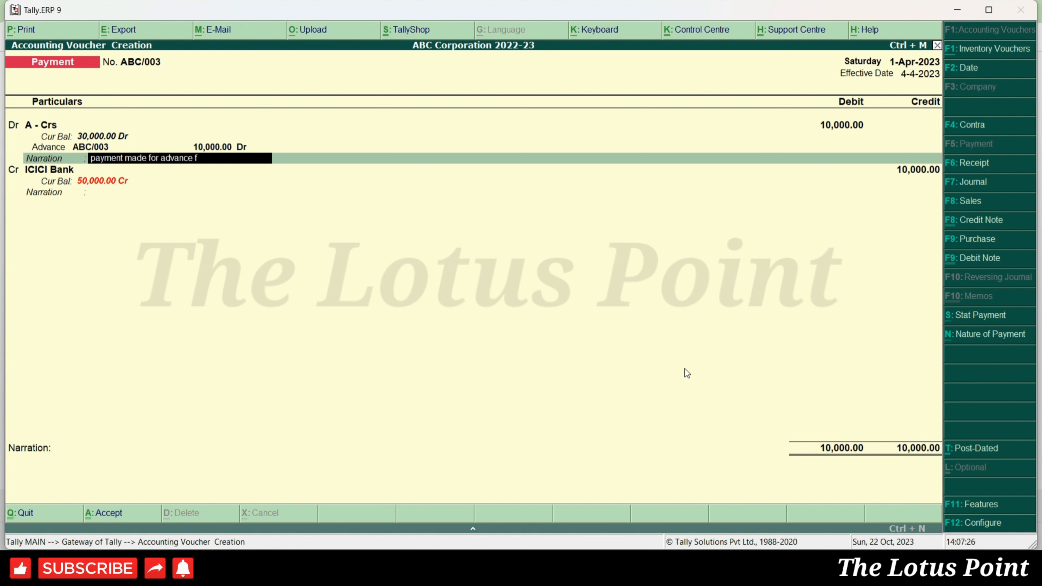
type("or mobile")
key("Return")
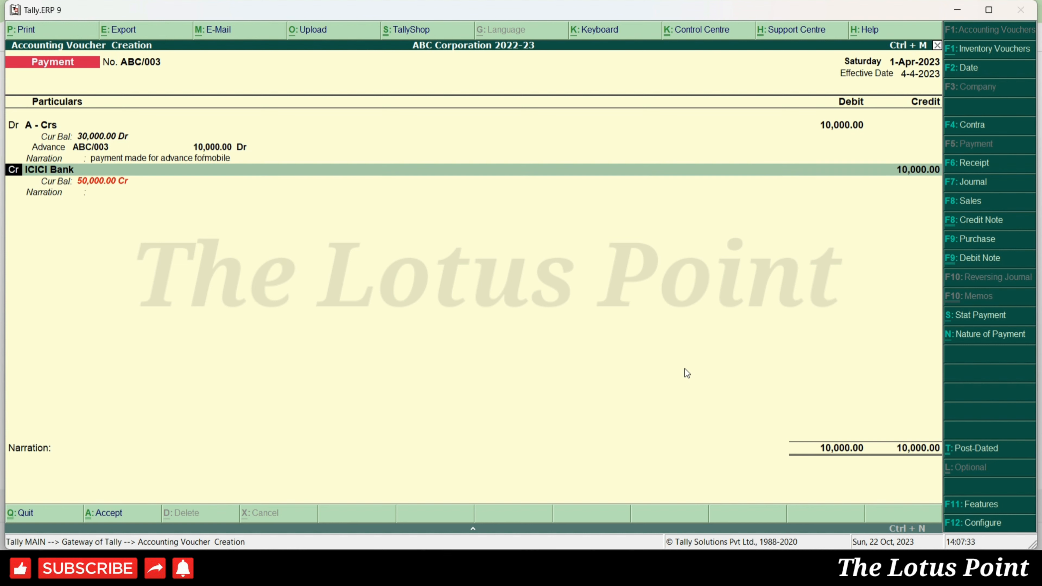
Add a debit of 5,000 to Office Expenses with the ledger narration "beingpaid for staff exp".
key("d")
key("Return")
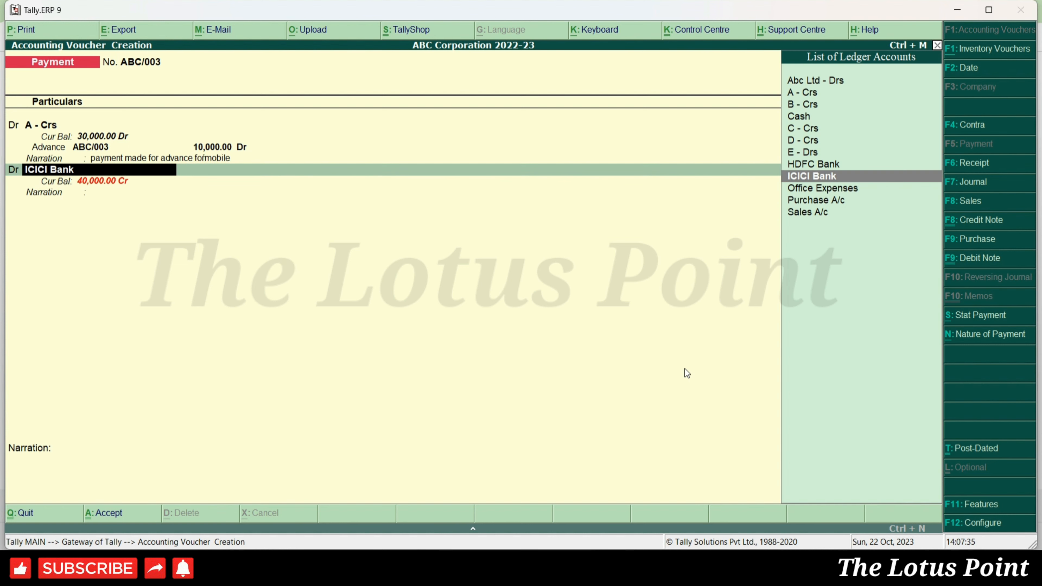
key("Down")
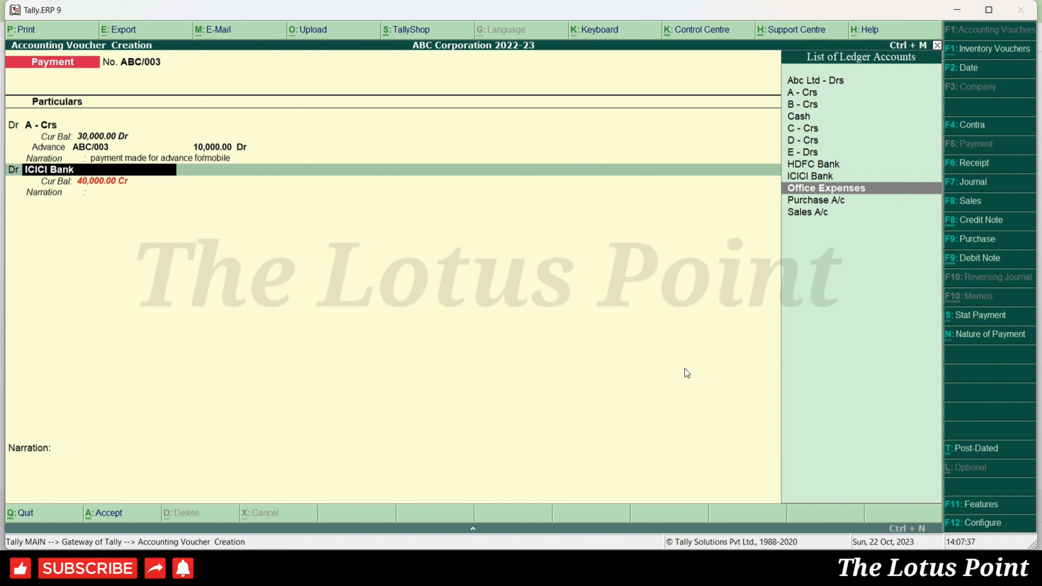
key("Return")
type("5,000")
key("Return")
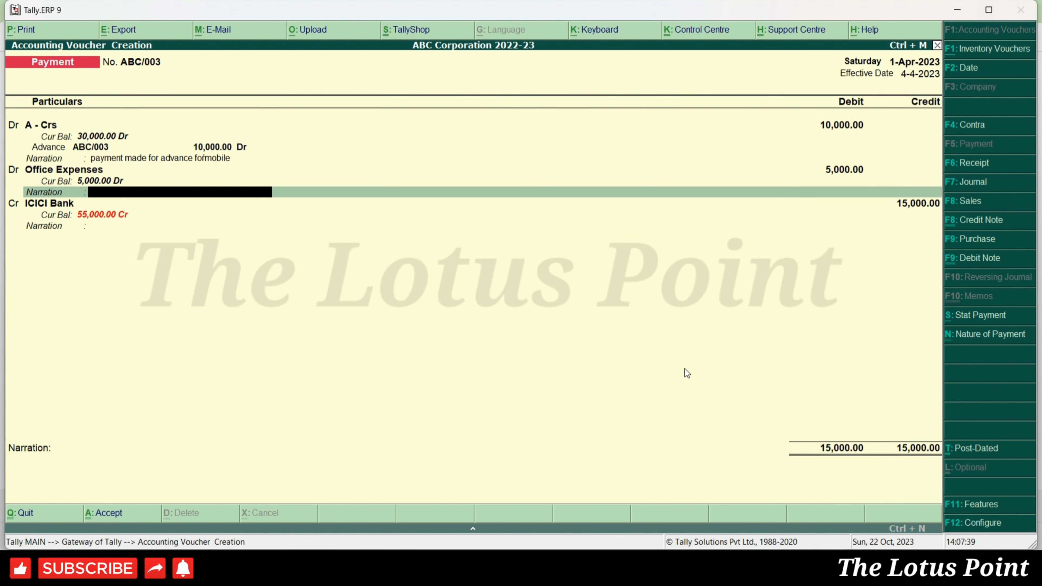
type("beingpaid for staff exp")
key("Return")
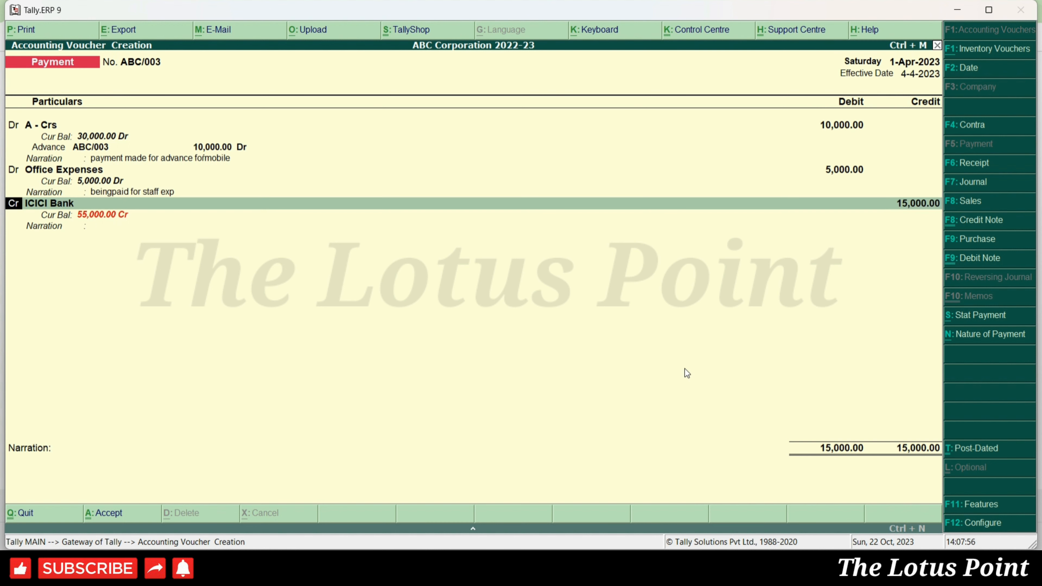
Add a debit of 5,000 to C - Crs allocated as Advance ABC/003, keeping ICICI Bank as the credit ledger.
key("d")
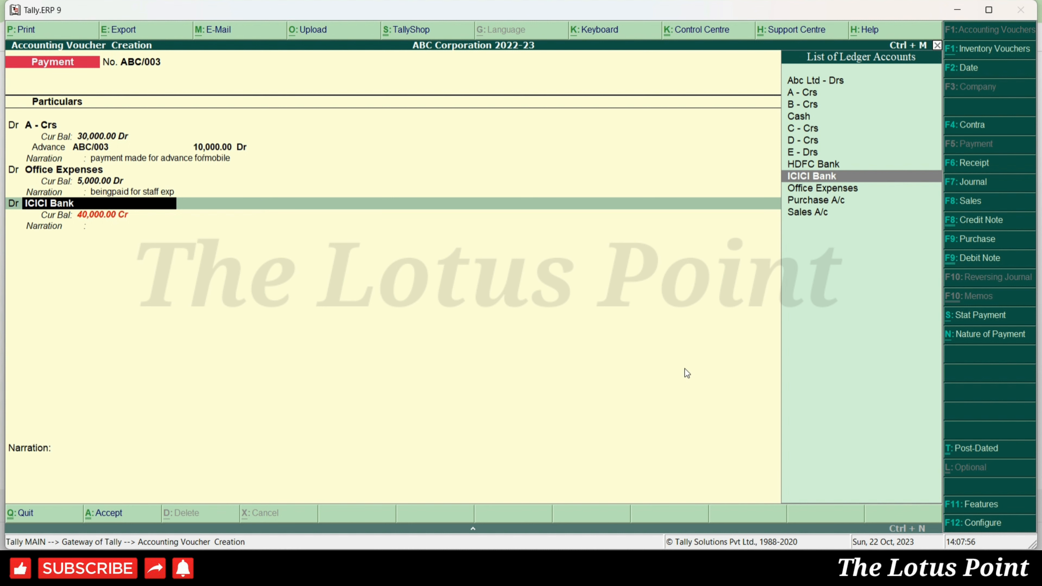
key("Up")
key("Up")
key("Up")
key("Up")
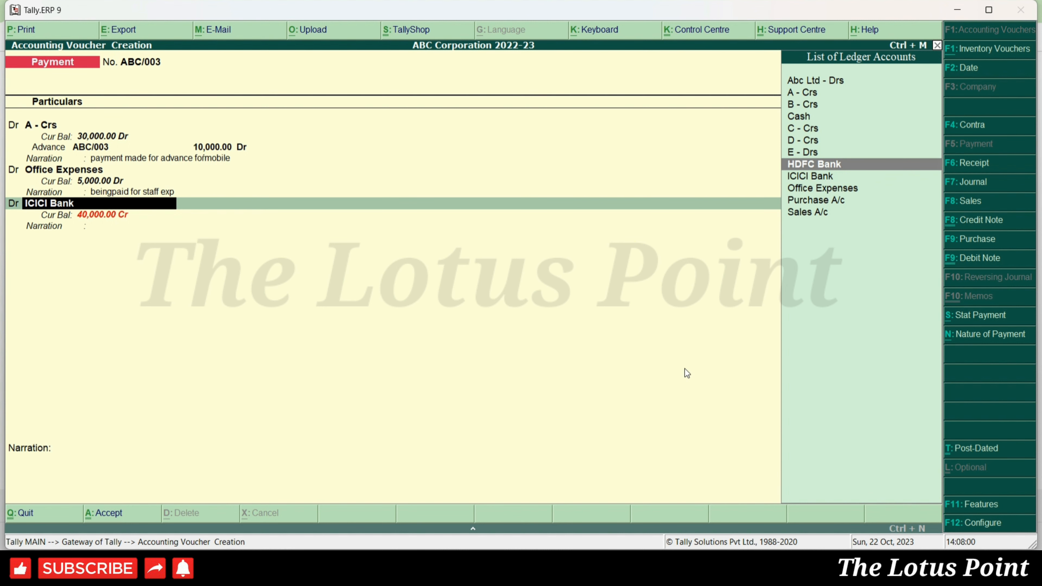
key("Return")
type("5000")
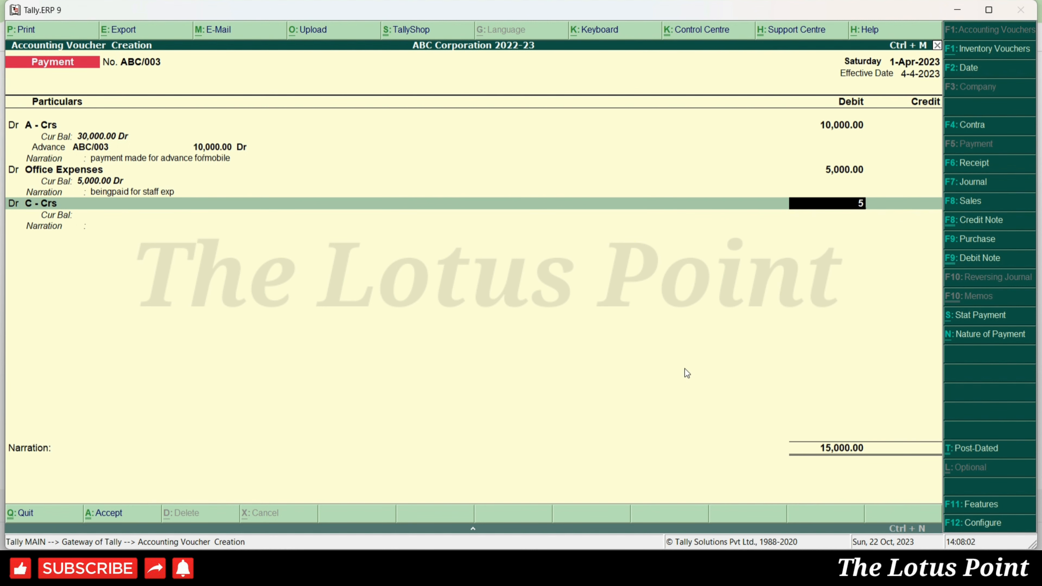
key("Return")
key("Up")
key("Up")
key("Up")
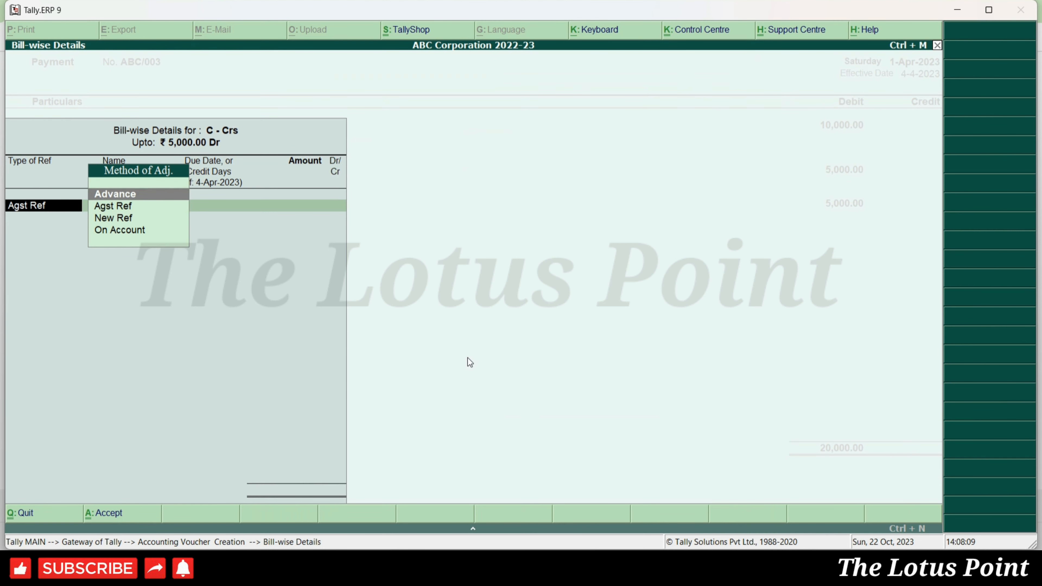
key("Return")
key("Return")
key("Return")
key("Return")
key("Return")
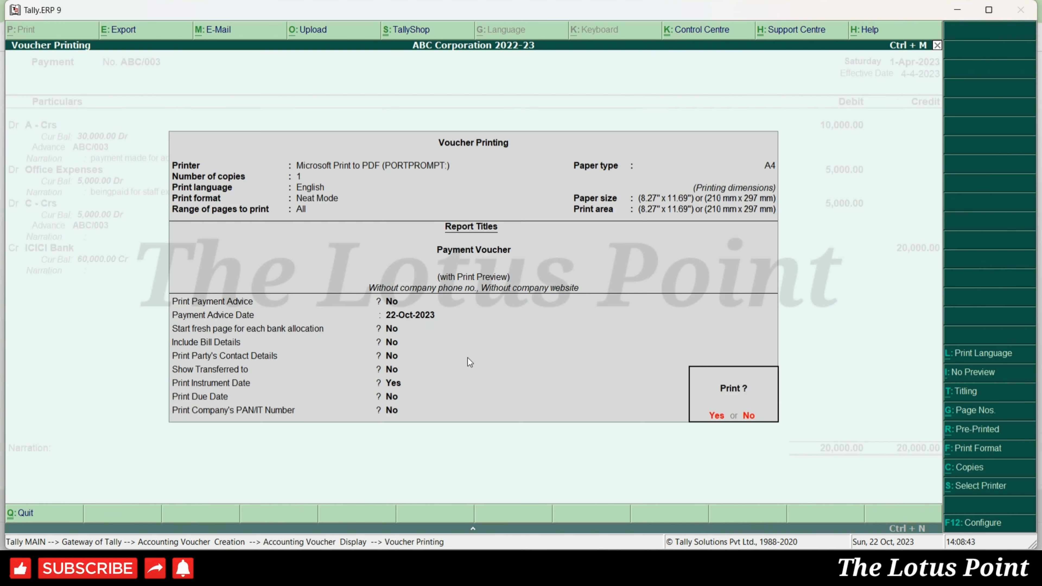
Open the print preview of the saved payment voucher.
key("Return")
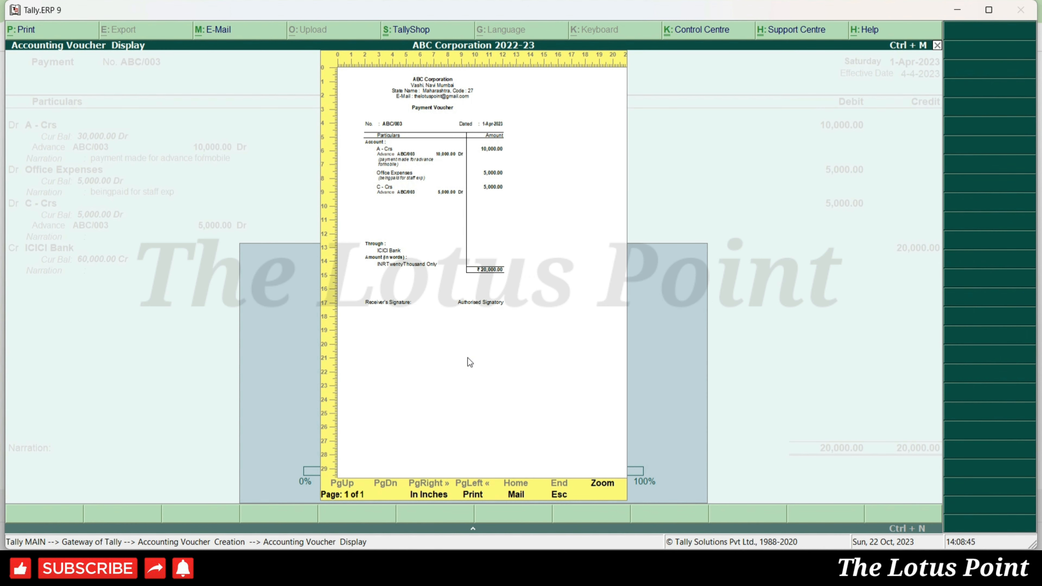
Examine the ledger amounts and narrations in the enlarged voucher print preview, and close it to return to the voucher entry.
key("alt+z")
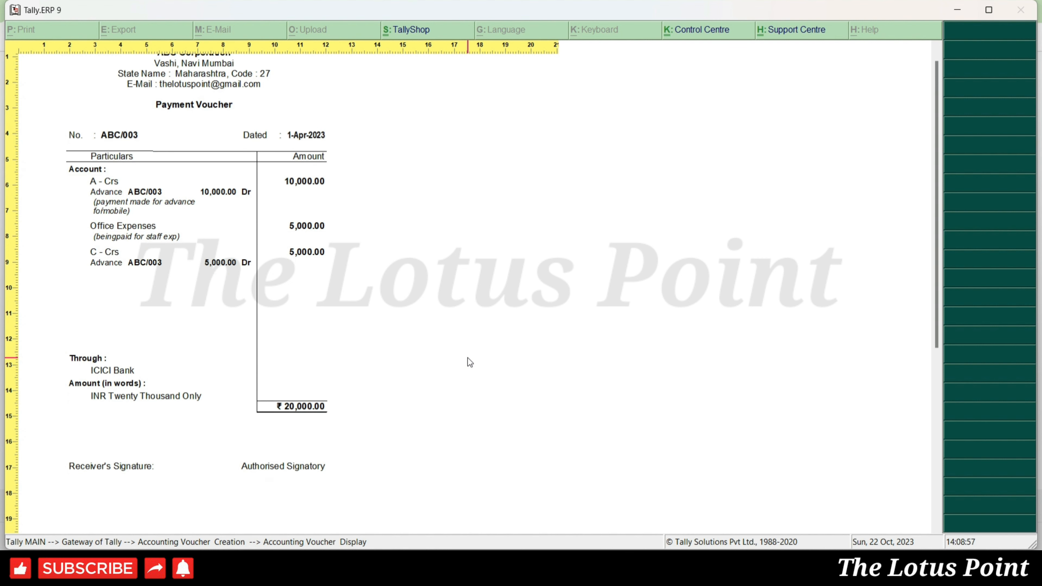
key("Escape")
key("Escape")
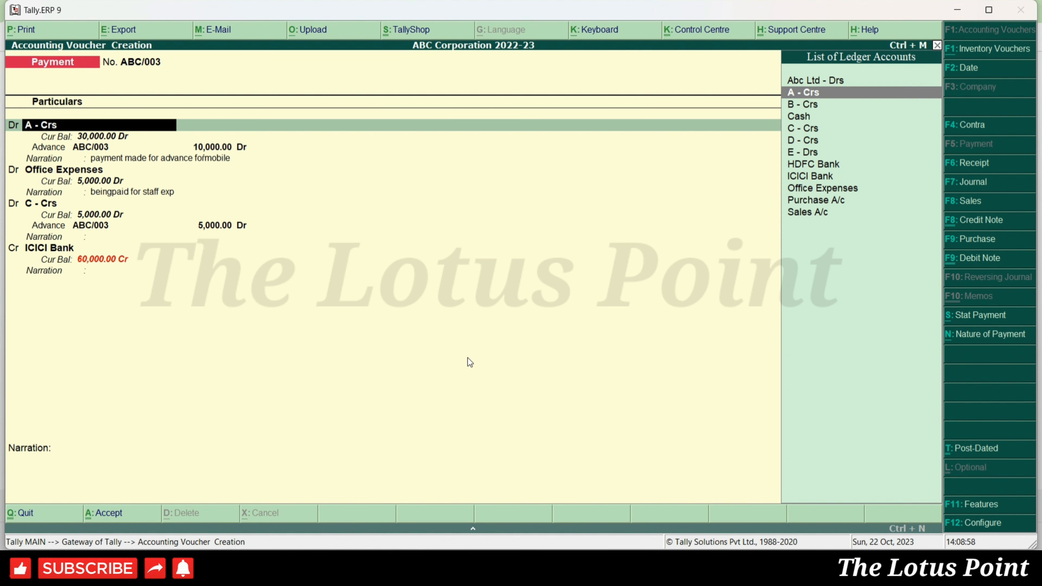
Keep all ledger entries of payment voucher ABC/003, enter the overall narration "payment" and save the voucher.
key("Return")
key("Return")
key("Return")
key("Return")
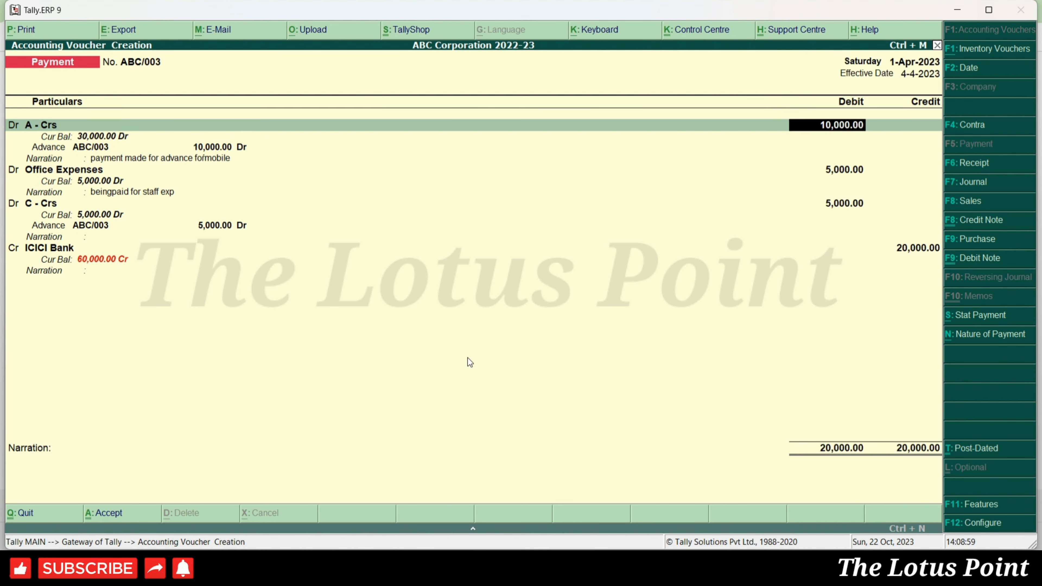
key("Return")
key("Return")
key("Return")
key("Return")
key("Return")
key("Return")
key("Return")
key("Return")
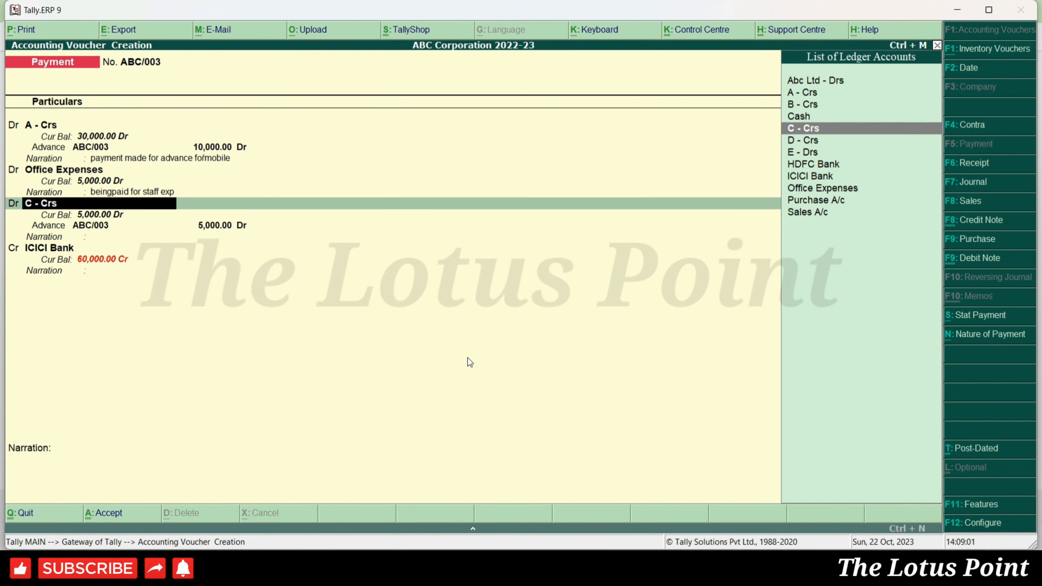
key("Return")
key("Return")
key("Return")
key("Return")
key("Return")
key("Return")
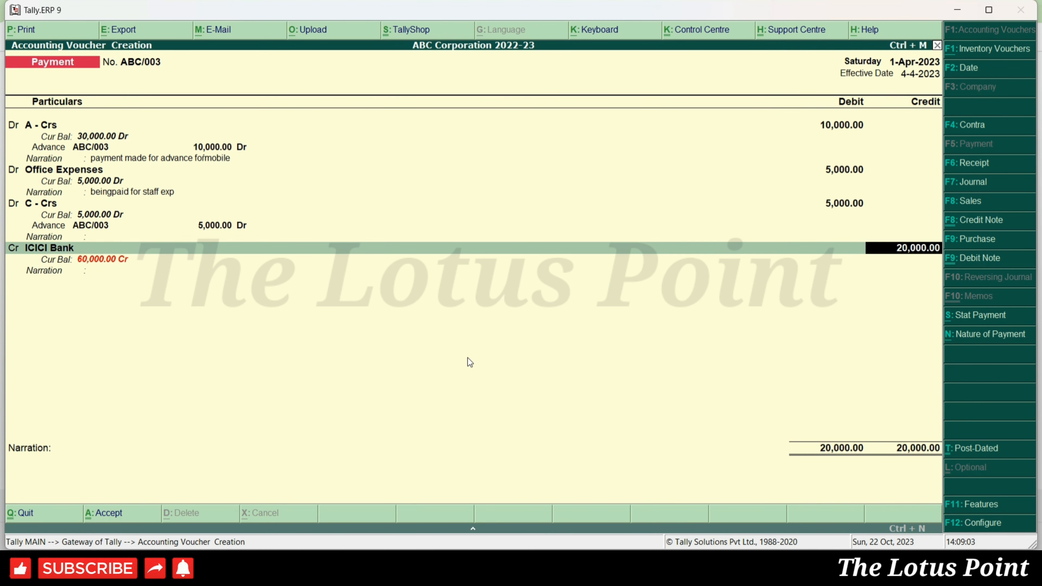
key("Return")
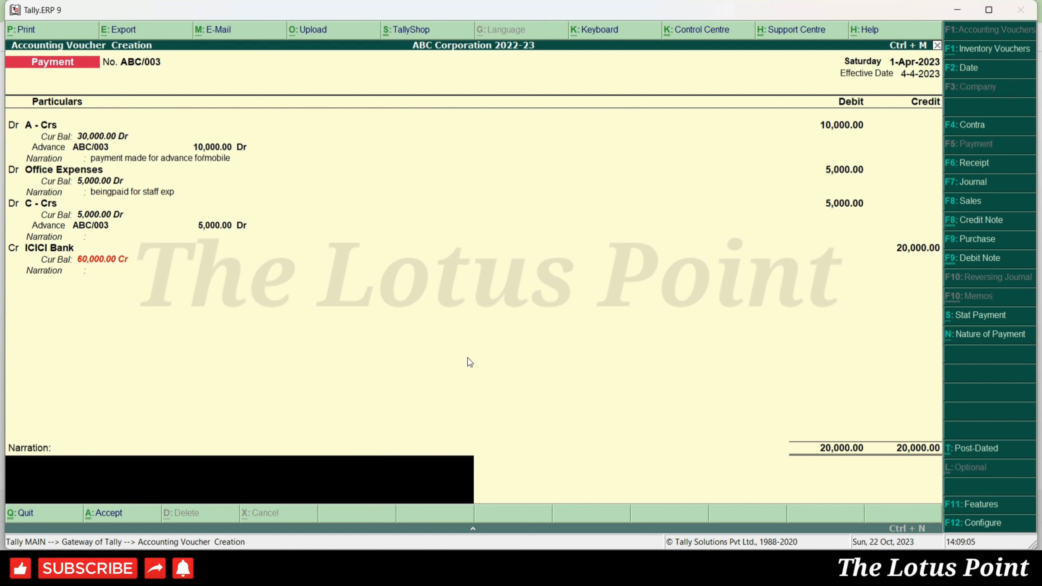
type("payment")
key("Return")
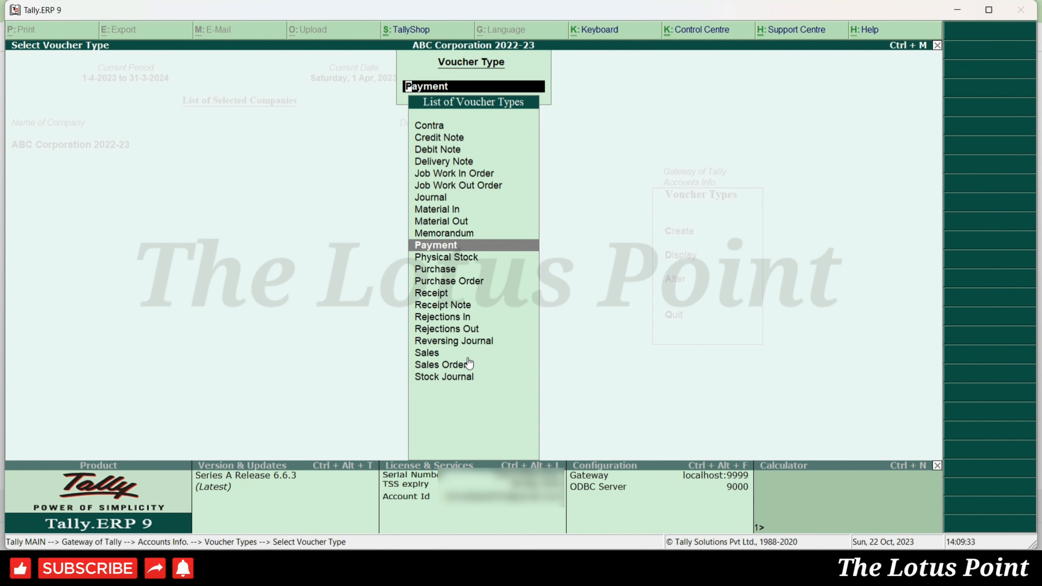
Alter the Payment voucher type to enable default accounting allocations and set/alter default accounting entries.
key("Return")
key("Return")
key("Return")
key("Return")
key("Return")
key("Return")
key("Return")
key("Return")
key("Return")
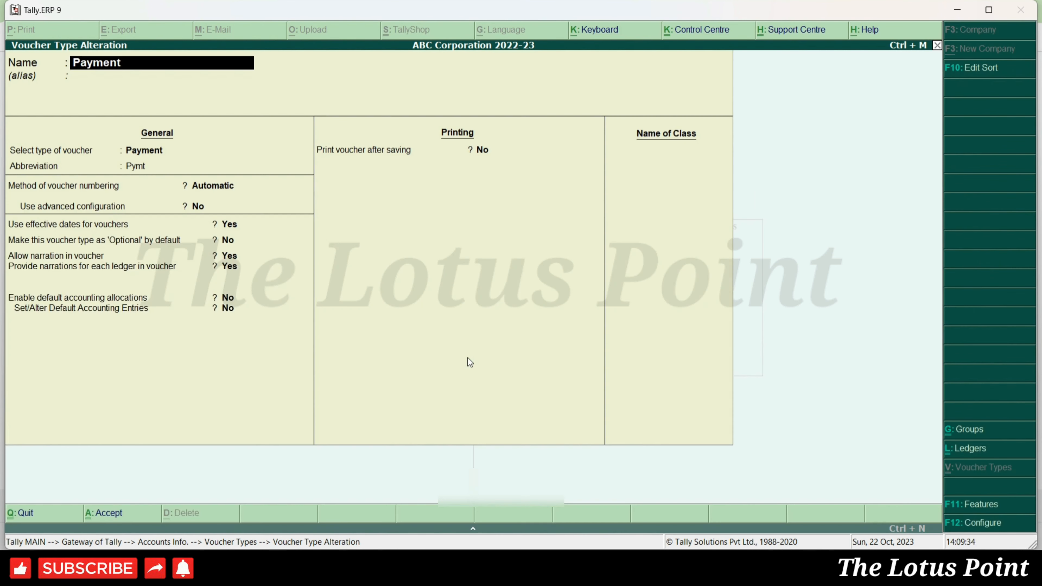
key("Return")
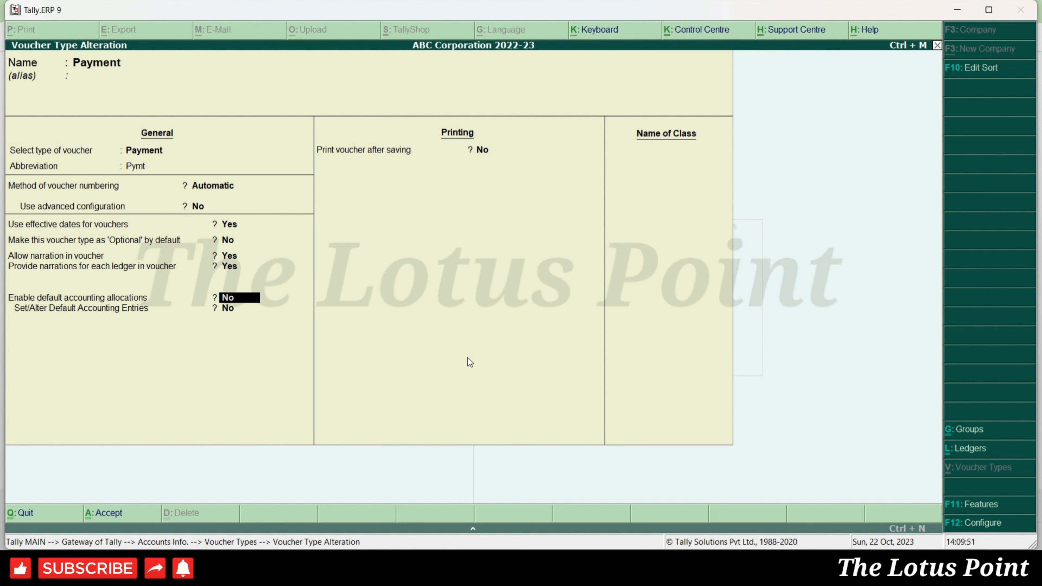
key("y")
key("Return")
key("y")
key("Return")
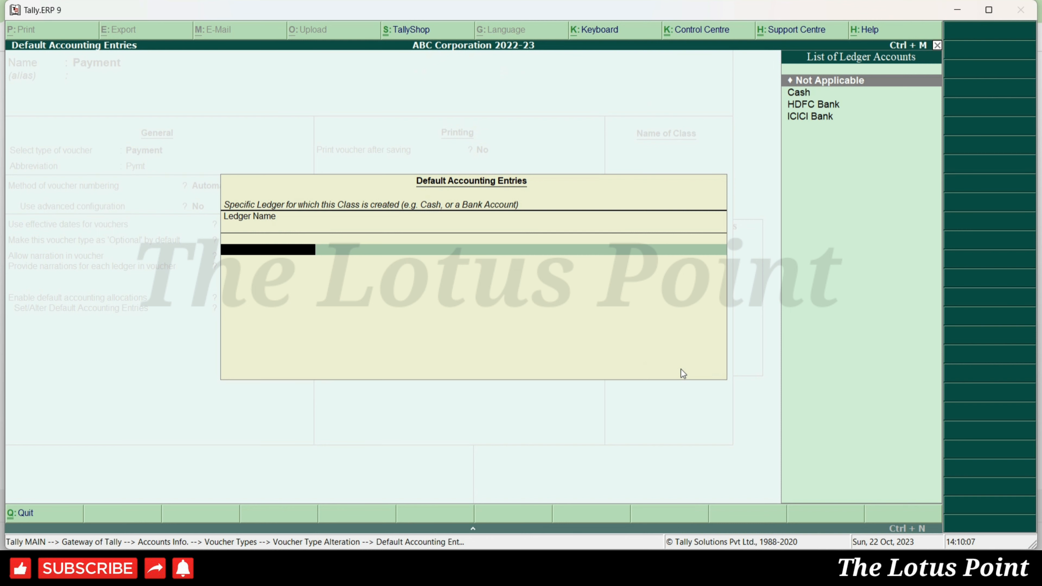
Choose Cash as the default accounting ledger and save the Payment voucher type.
key("Down")
key("Escape")
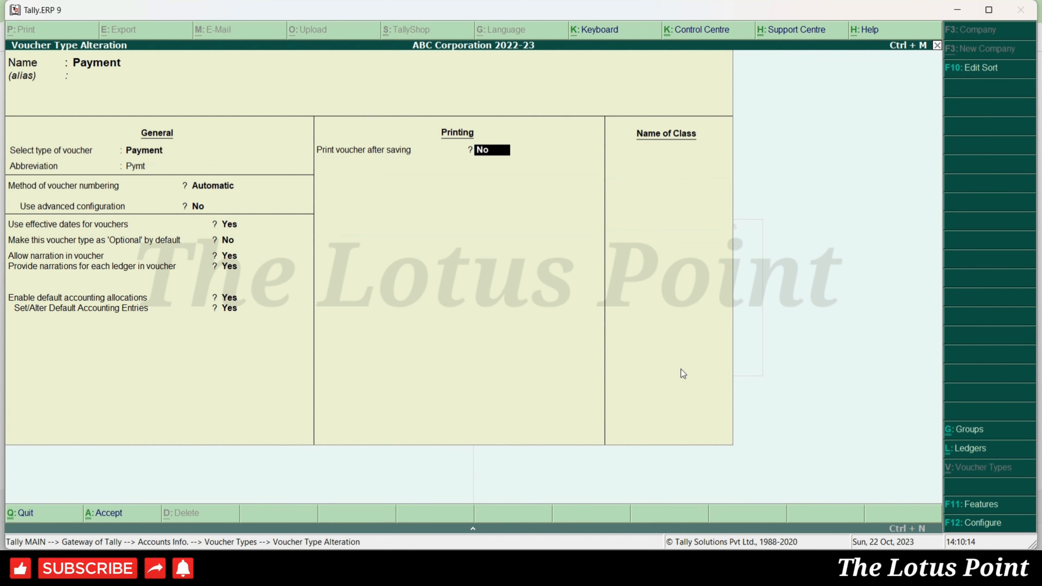
key("ctrl+a")
Return to the Gateway of Tally and open a new payment voucher, keeping Cash as its account.
key("Escape")
key("Escape")
key("Escape")
key("v")
key("Escape")
key("Escape")
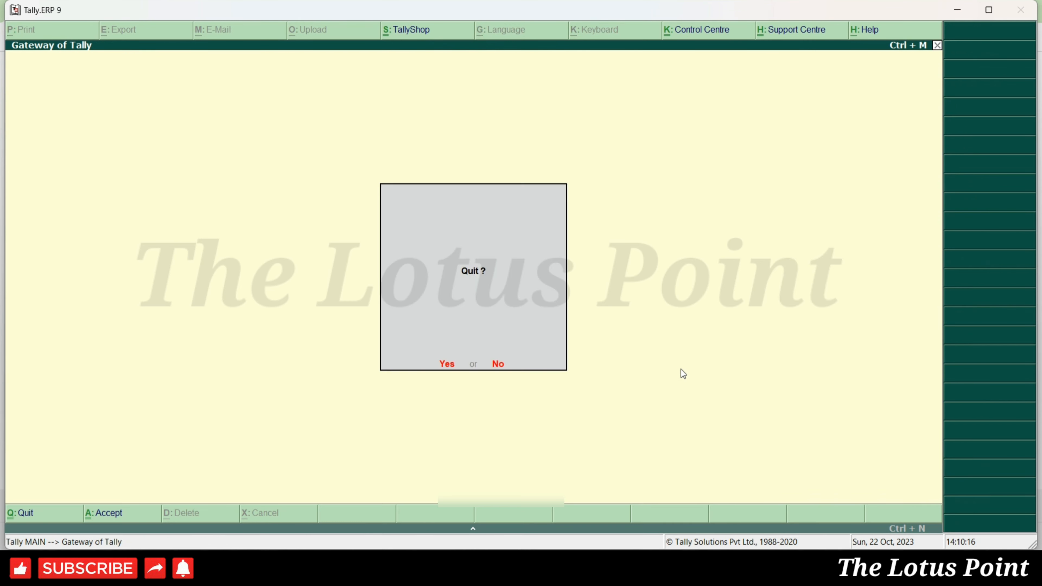
key("Escape")
key("Down")
key("Down")
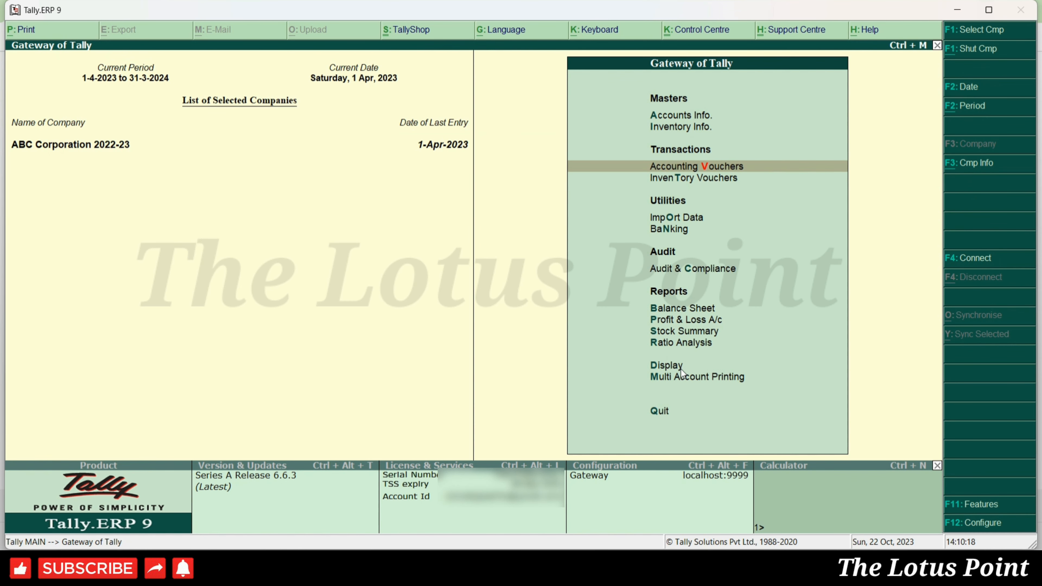
key("Return")
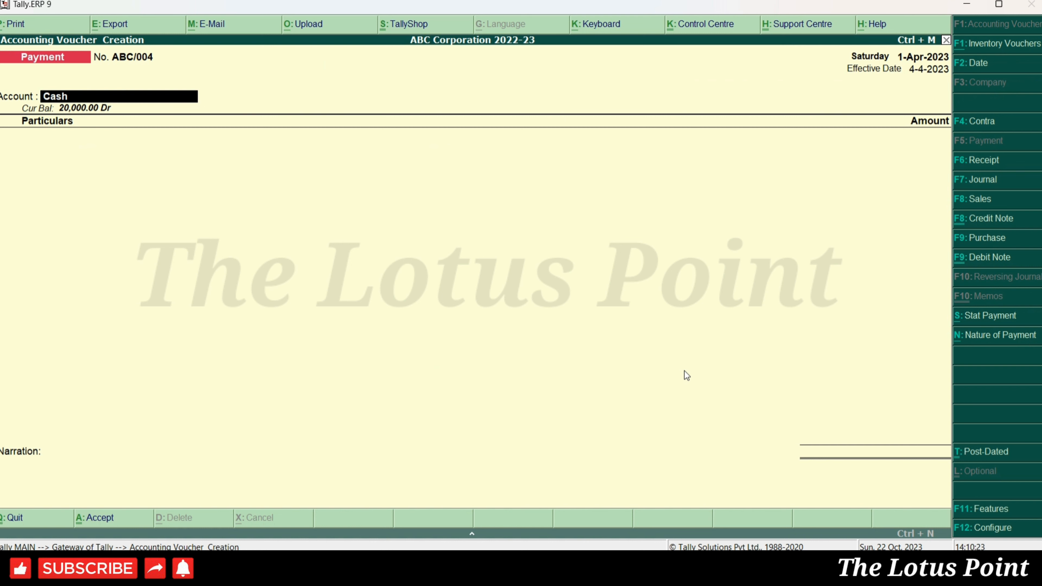
key("Return")
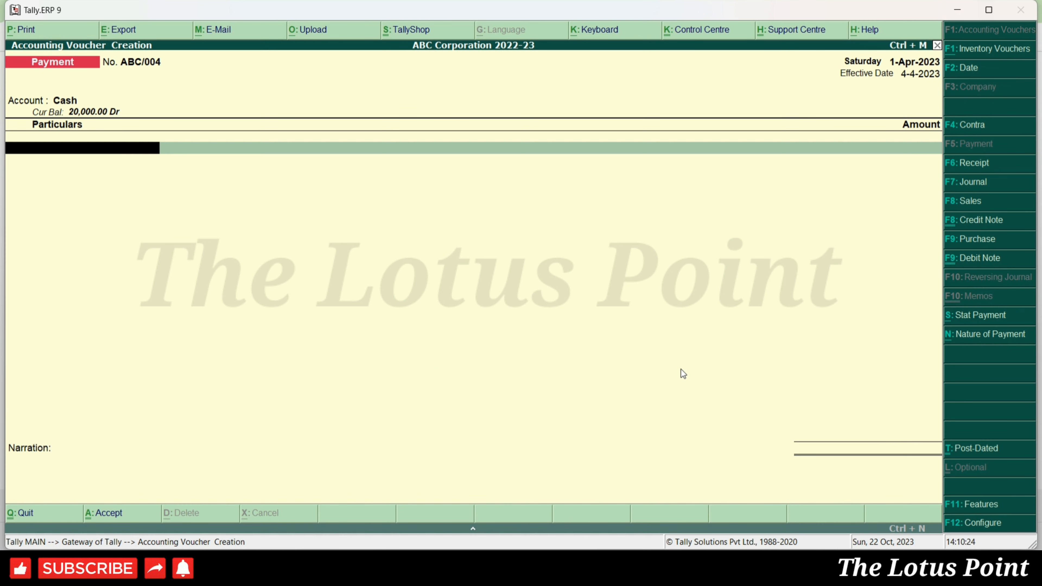
Enter C - Crs as the payment's particulars ledger with an amount of 10,000.
key("Down")
key("Return")
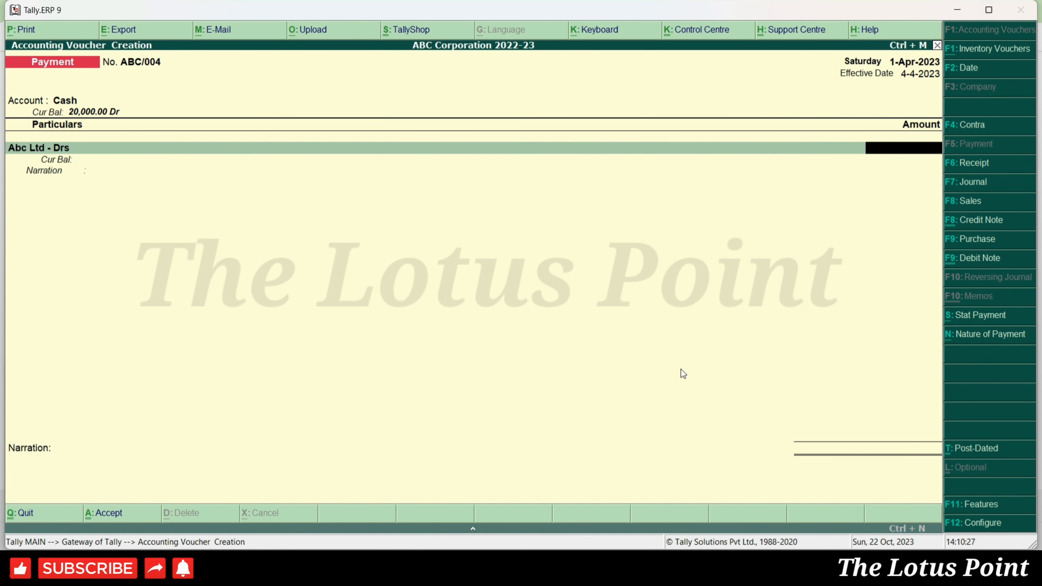
key("BackSpace")
key("Down")
key("Down")
key("Down")
key("Down")
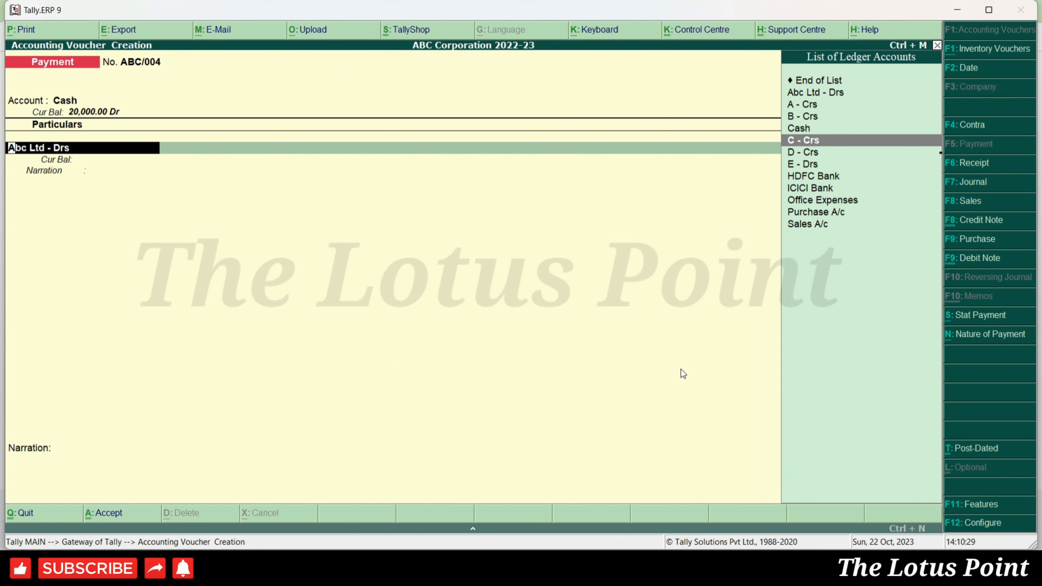
key("Return")
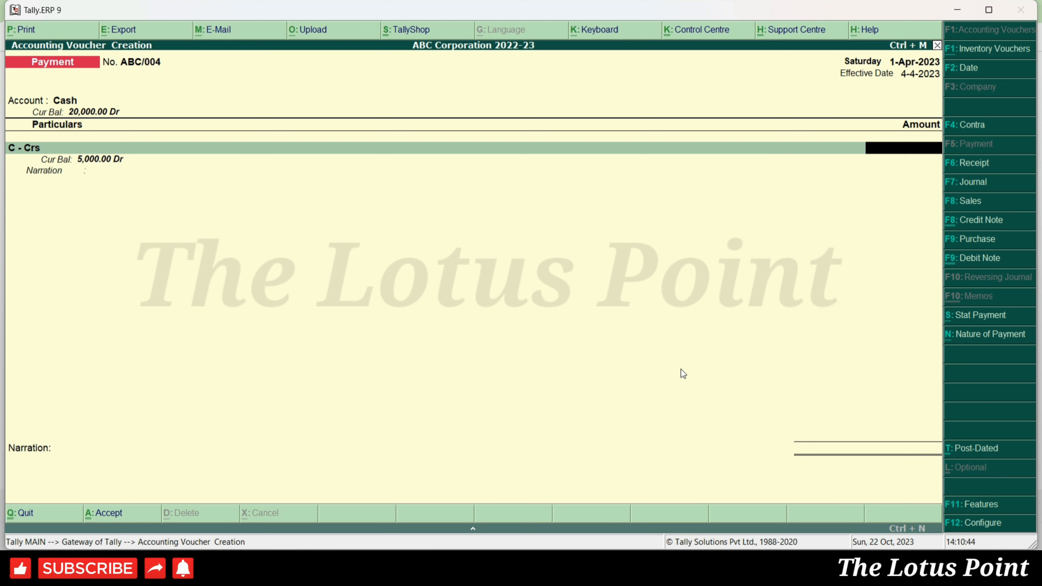
type("10000")
key("Return")
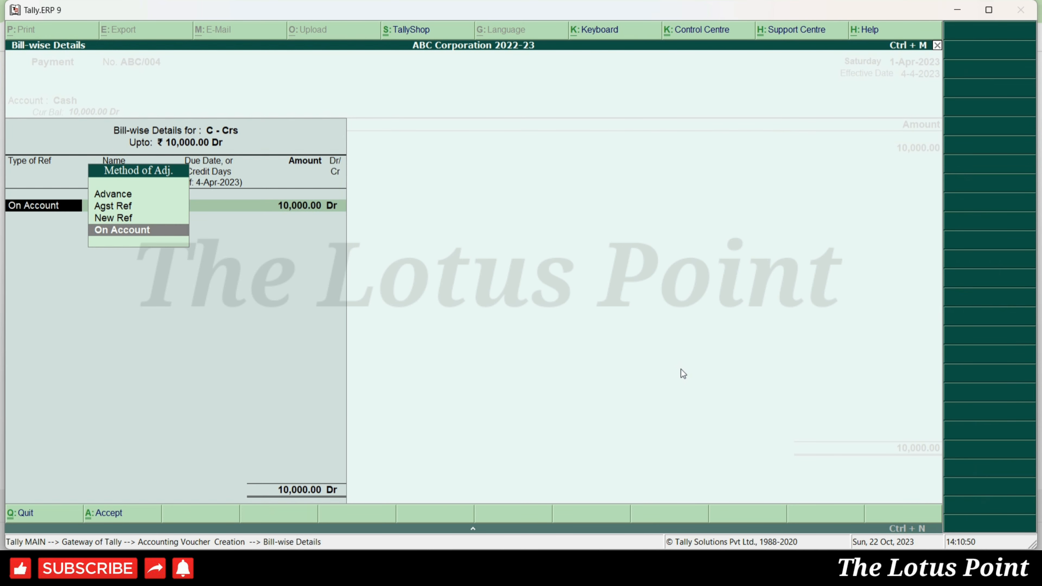
Keep the C - Crs amount On Account and change the voucher's account to ICICI Bank.
key("BackSpace")
key("BackSpace")
key("BackSpace")
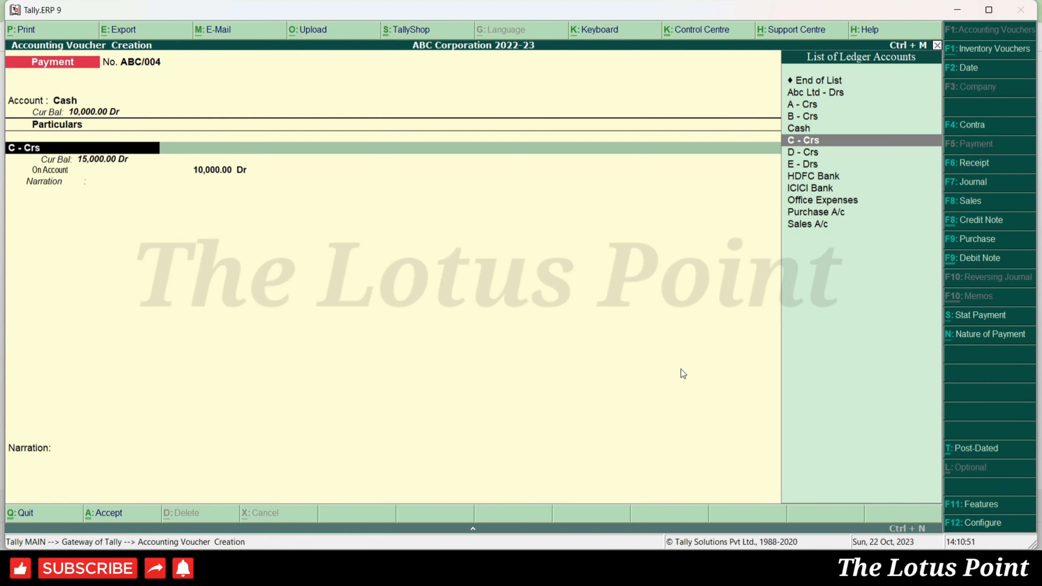
key("Down")
key("Down")
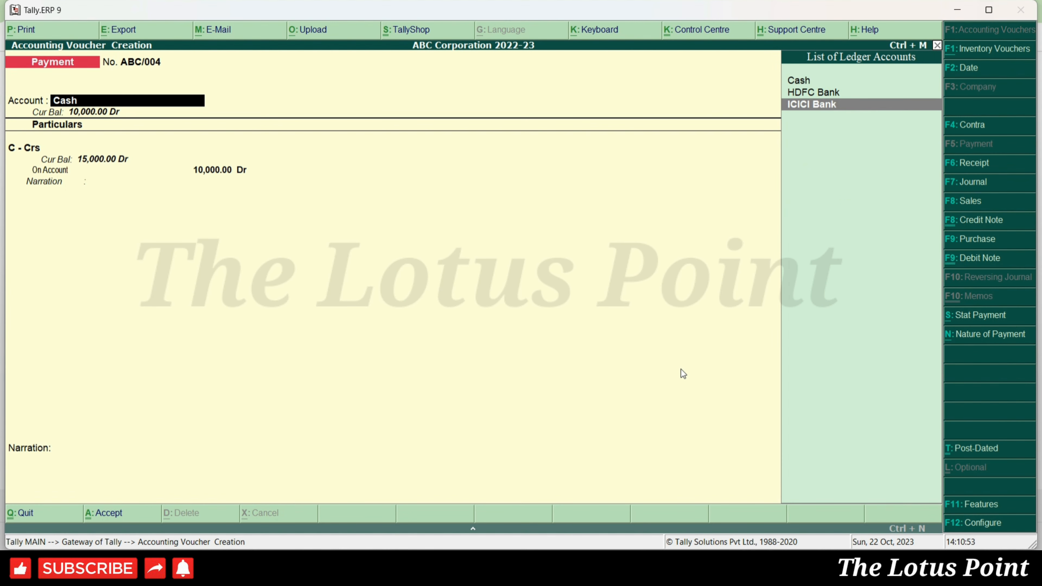
key("Return")
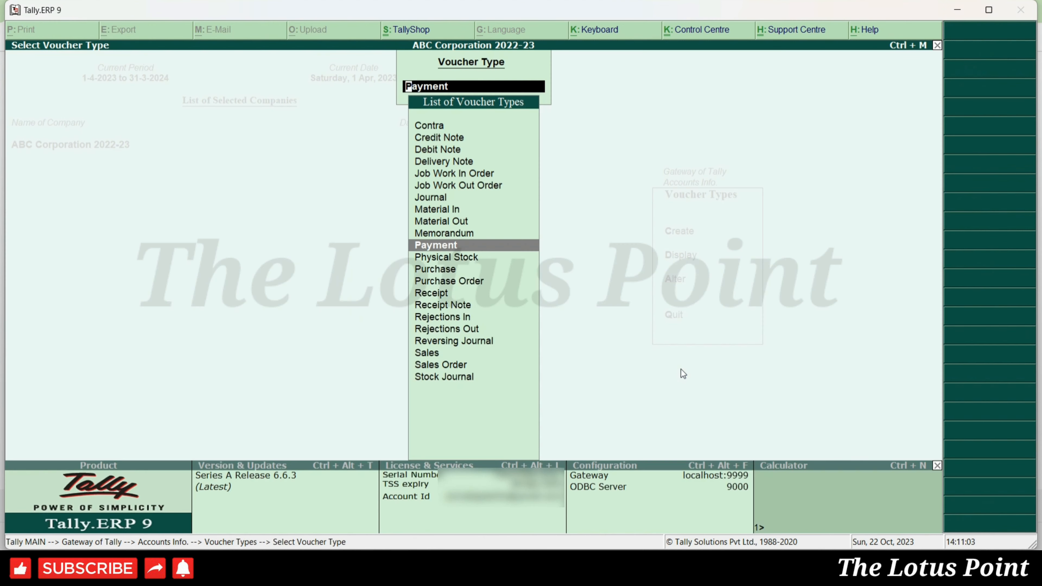
Alter the Payment voucher type to disable default accounting allocations.
key("Return")
key("Return")
key("Return")
key("Return")
key("Return")
key("Return")
key("Return")
key("Return")
key("Return")
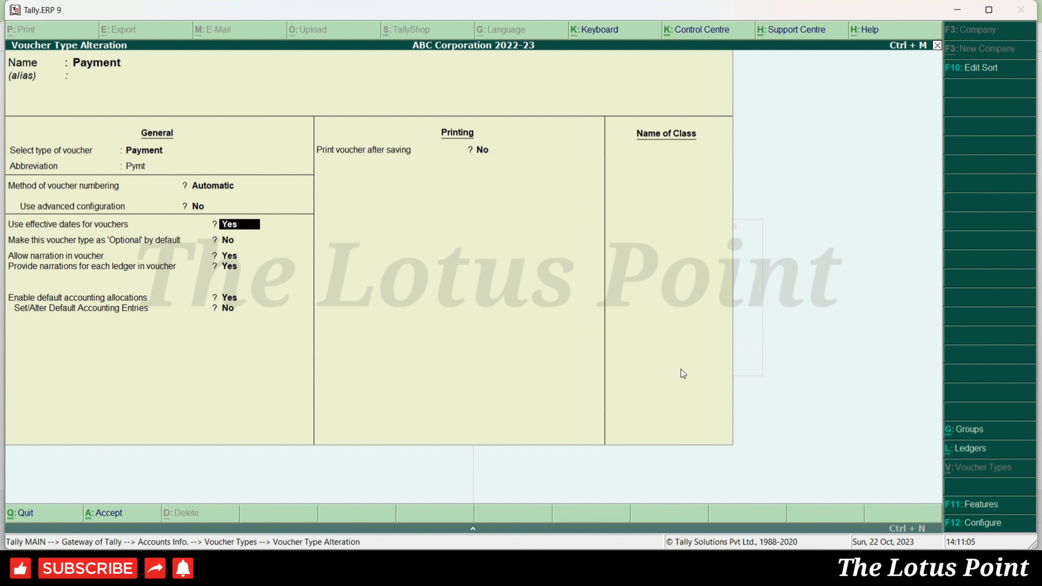
key("Return")
type("n")
key("Return")
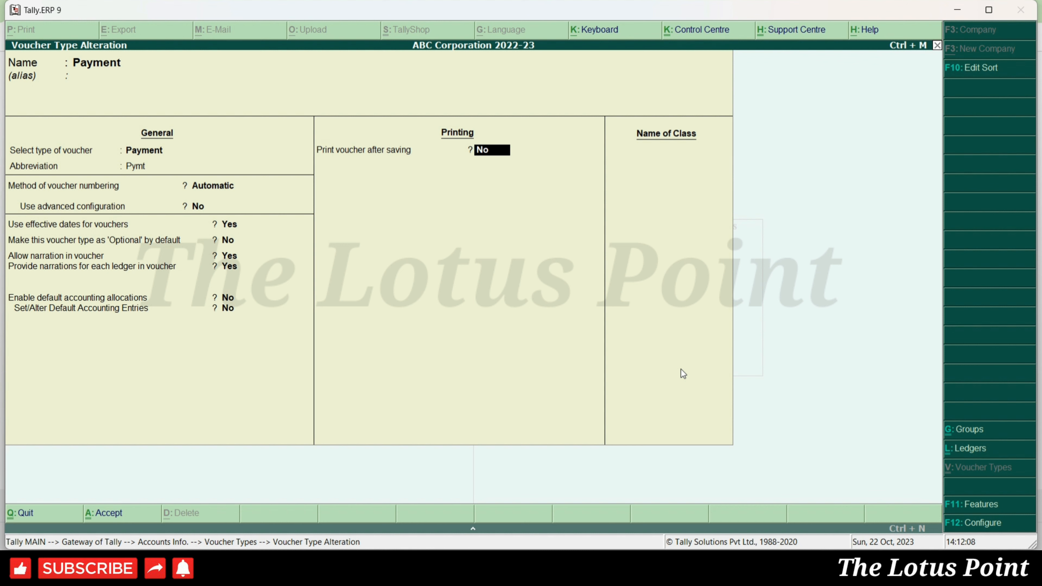
Set the Payment voucher type to print vouchers after saving, and save the voucher type.
key("Return")
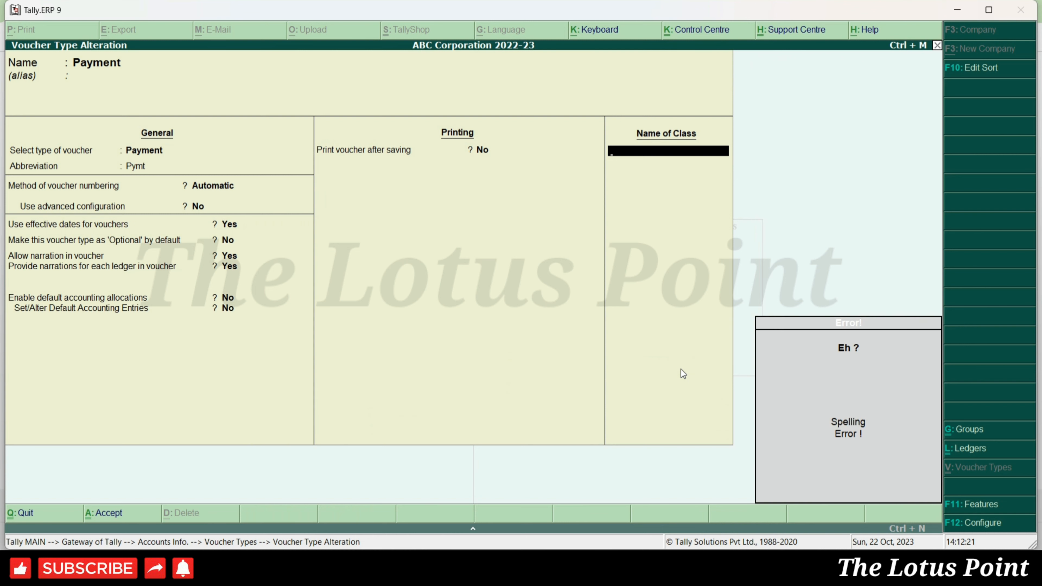
key("BackSpace")
key("y")
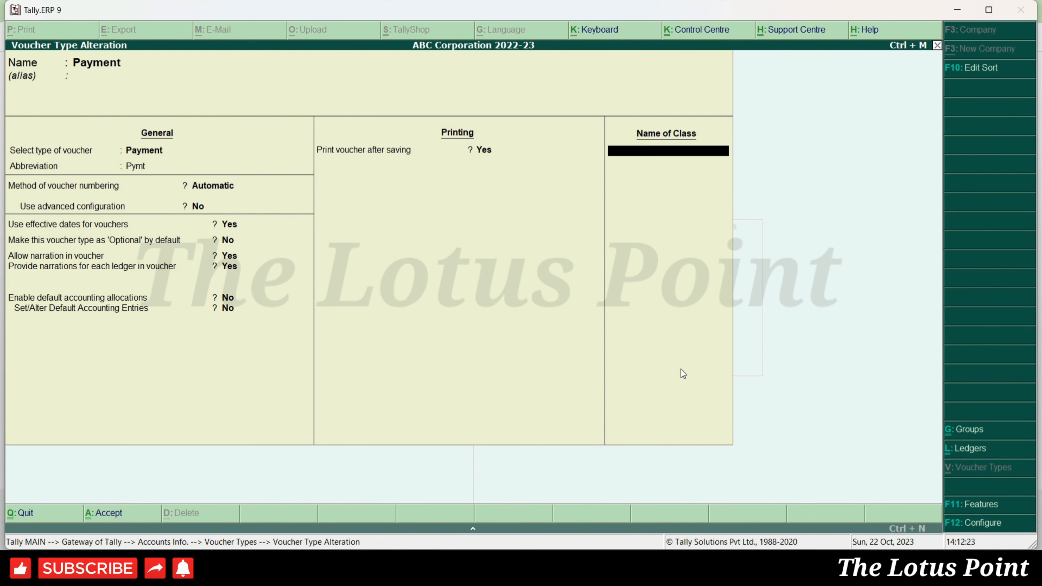
key("ctrl+a")
Switch to the unfinished payment voucher, discard it and open a fresh payment voucher.
key("alt+Tab")
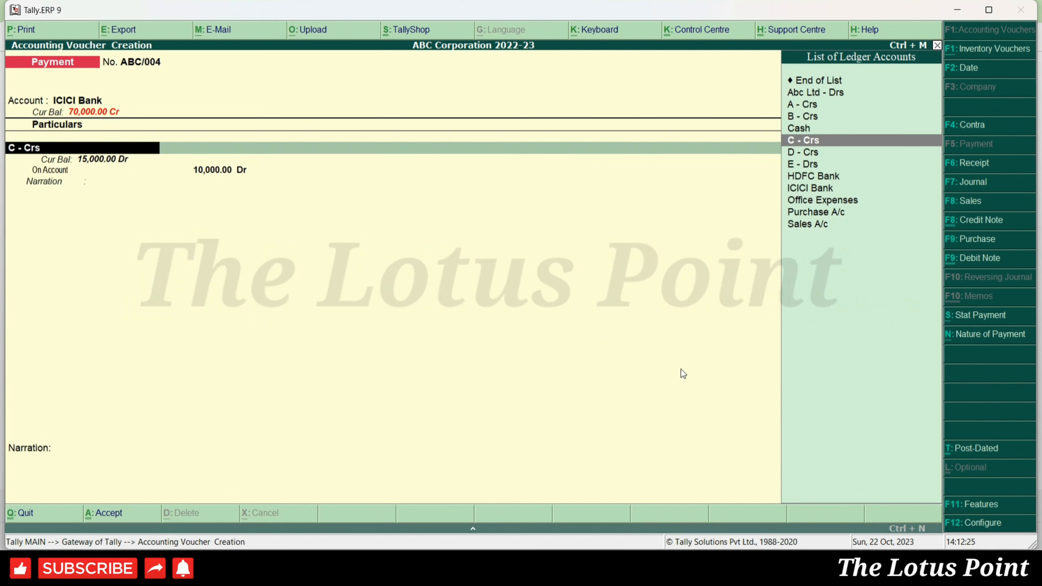
key("Escape")
key("Escape")
key("Return")
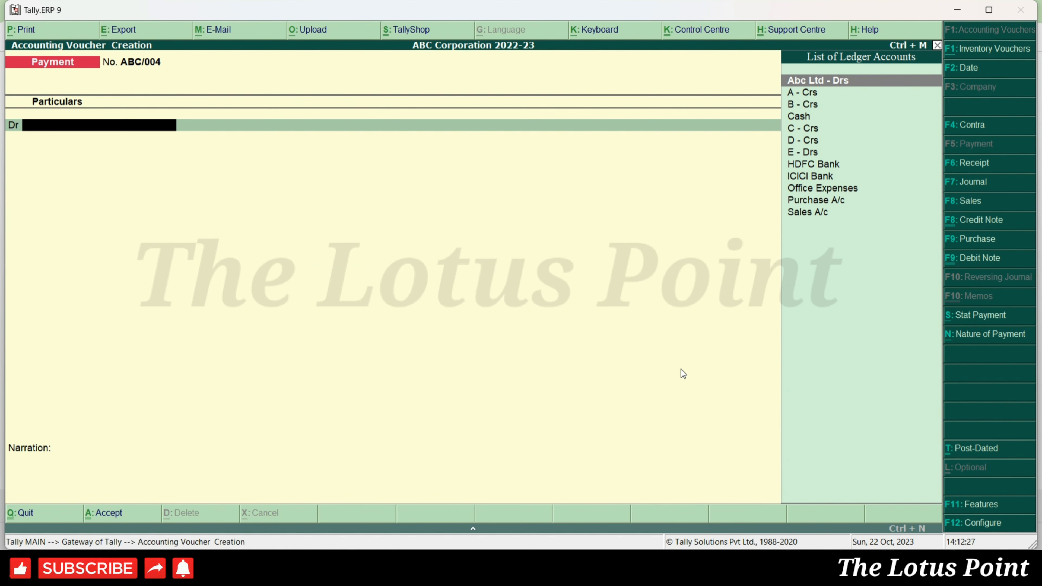
key("Return")
type("10000")
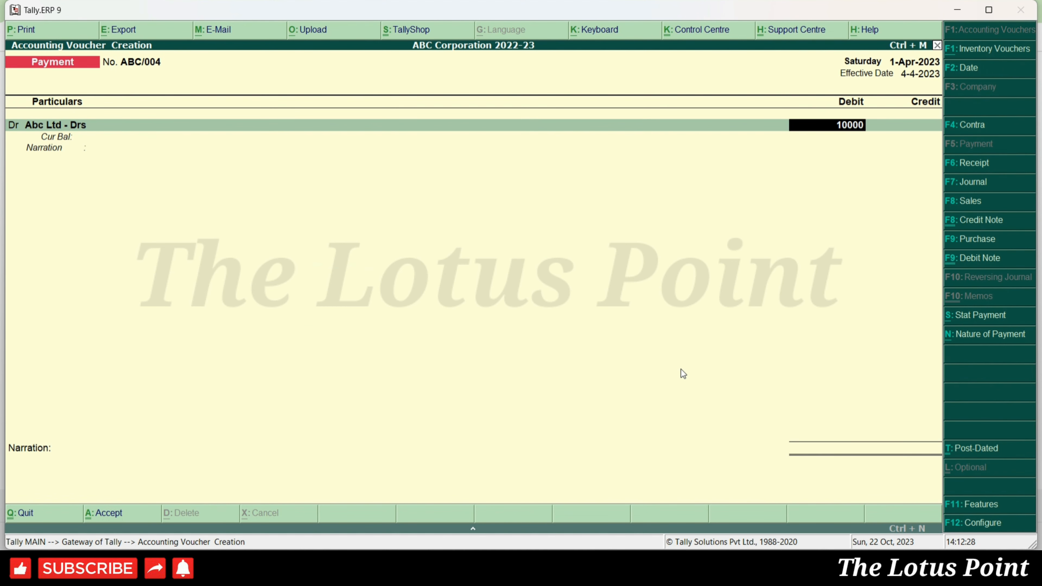
key("Escape")
key("Escape")
Open a new payment voucher and debit B - Crs with 10,000.
key("Return")
key("Return")
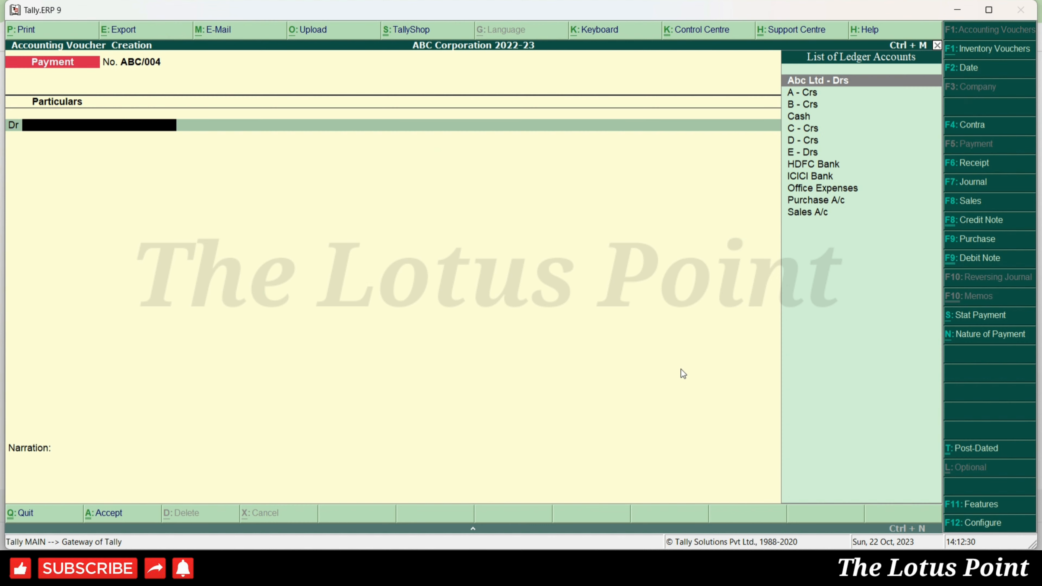
key("Down")
key("Down")
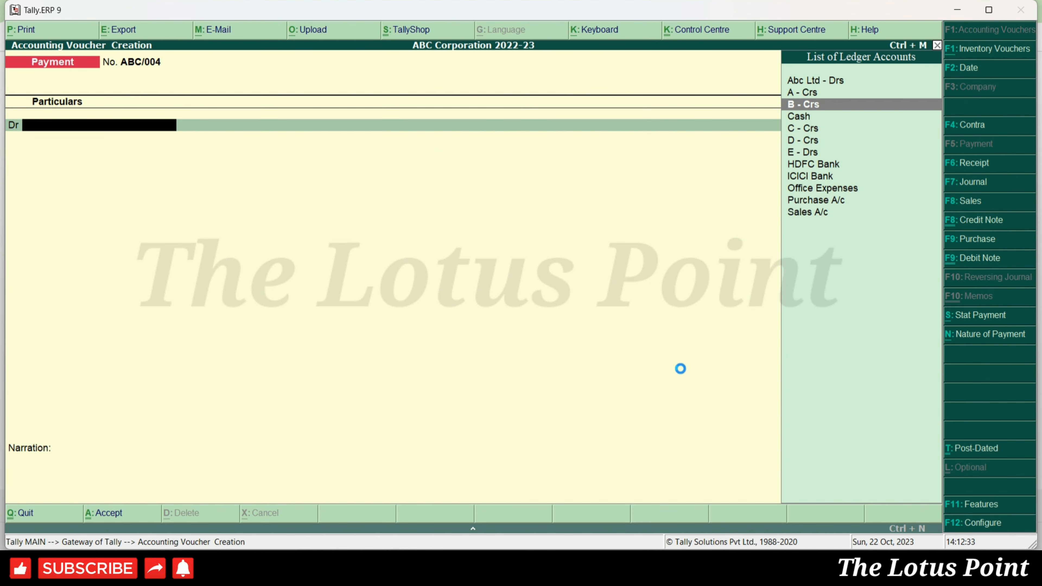
key("Return")
type("10,000")
key("Return")
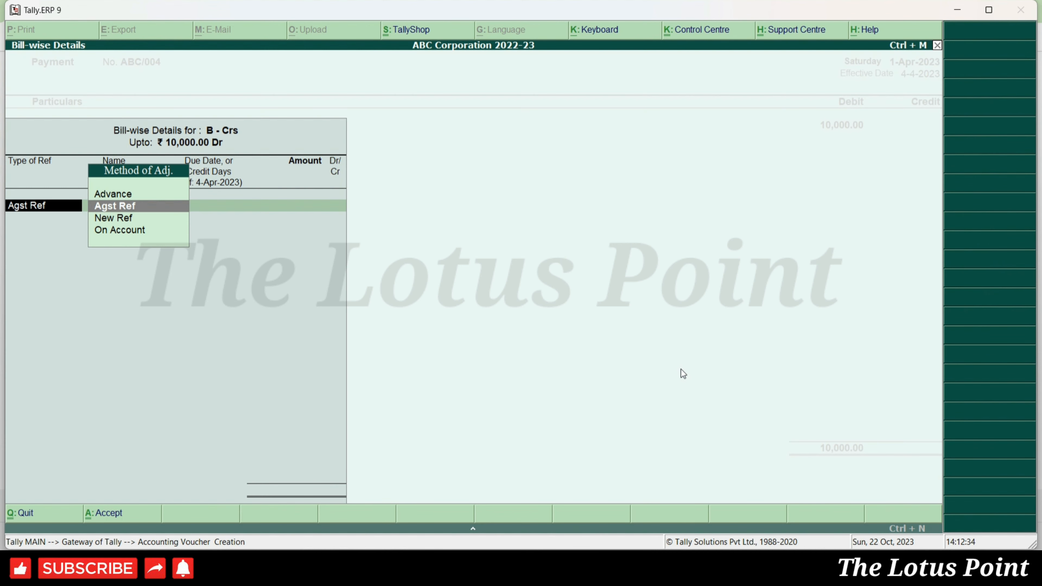
Allocate the full B - Crs amount On Account and leave its ledger narration blank.
key("BackSpace")
key("BackSpace")
key("BackSpace")
key("BackSpace")
key("BackSpace")
key("BackSpace")
key("BackSpace")
key("BackSpace")
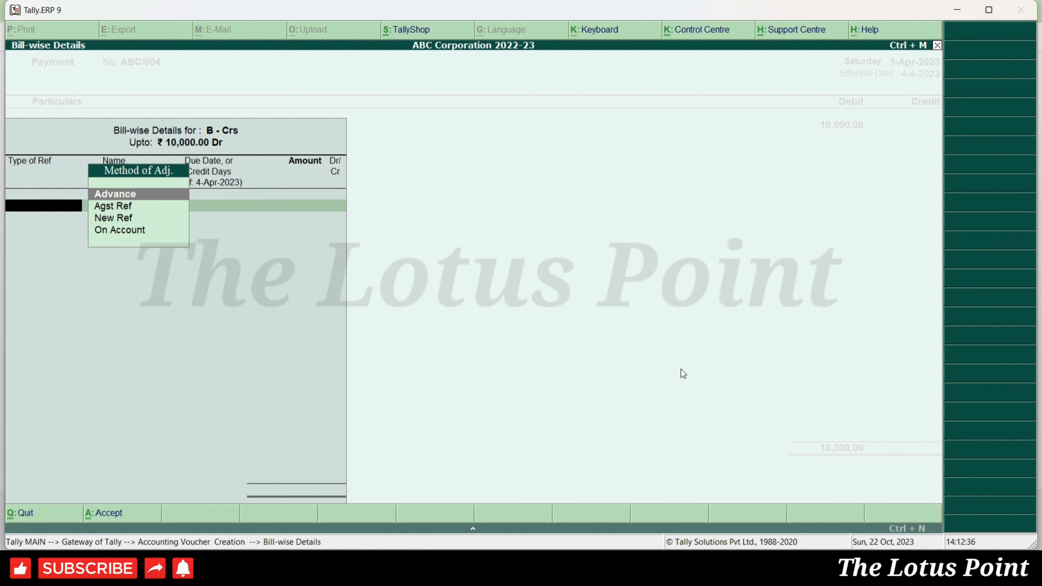
key("Down")
key("Down")
key("Down")
key("Return")
key("Return")
key("Return")
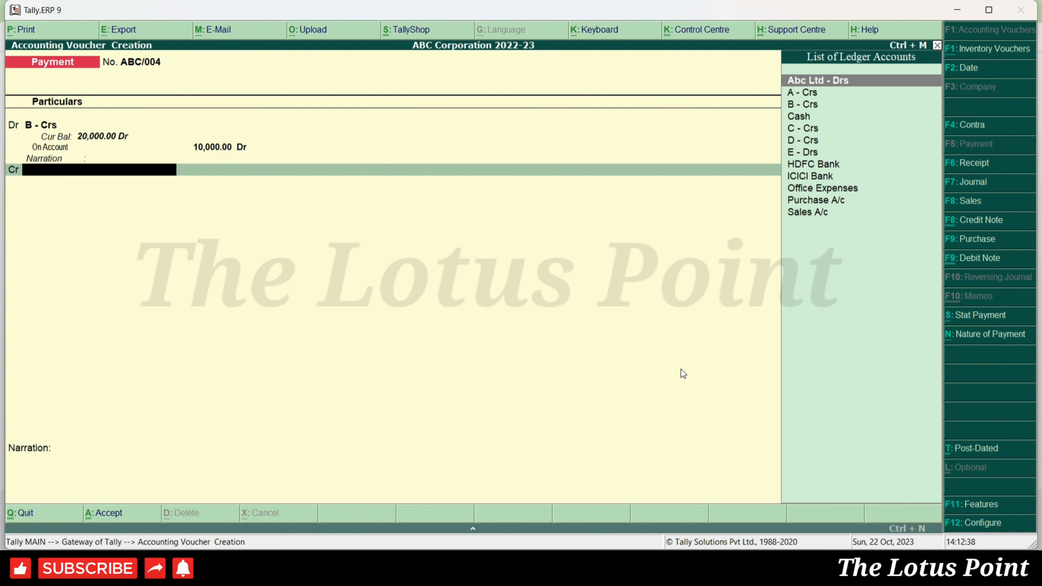
Credit the payment's 10,000 to the Cash ledger.
type("cash")
key("Return")
key("Return")
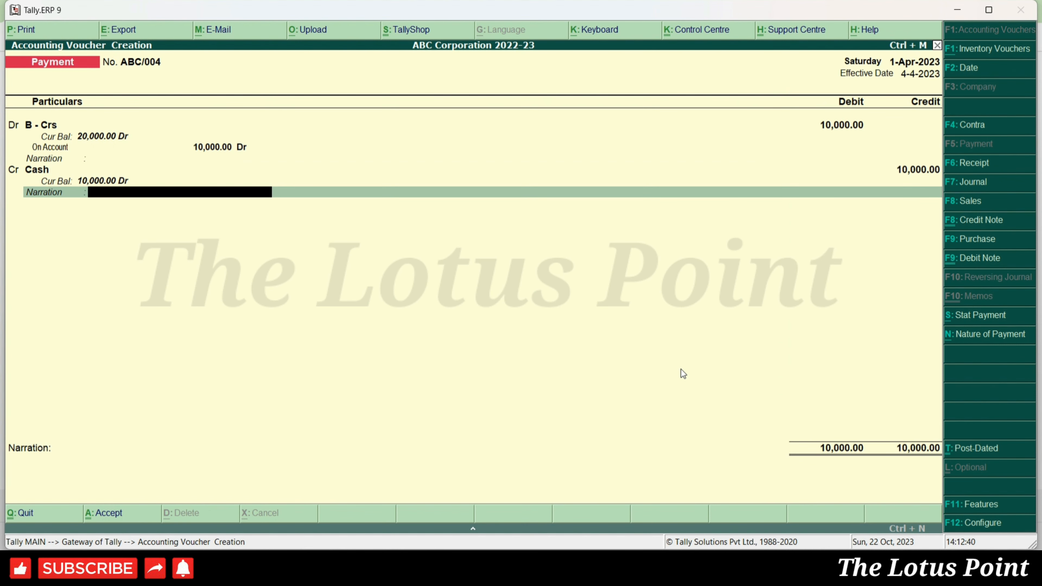
Save the payment voucher with blank narrations and dismiss its voucher printing.
key("Return")
key("Return")
key("Return")
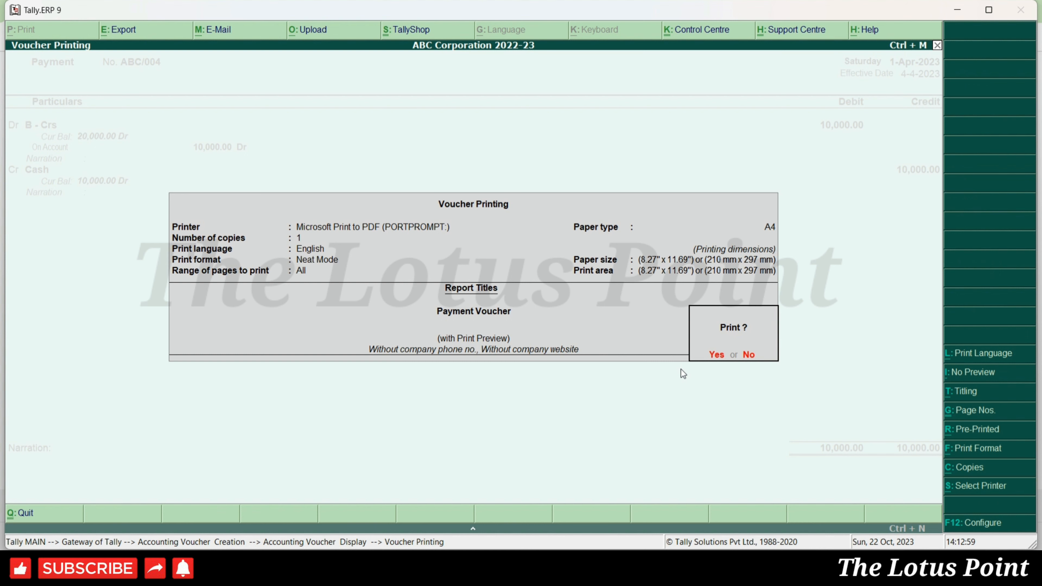
key("Escape")
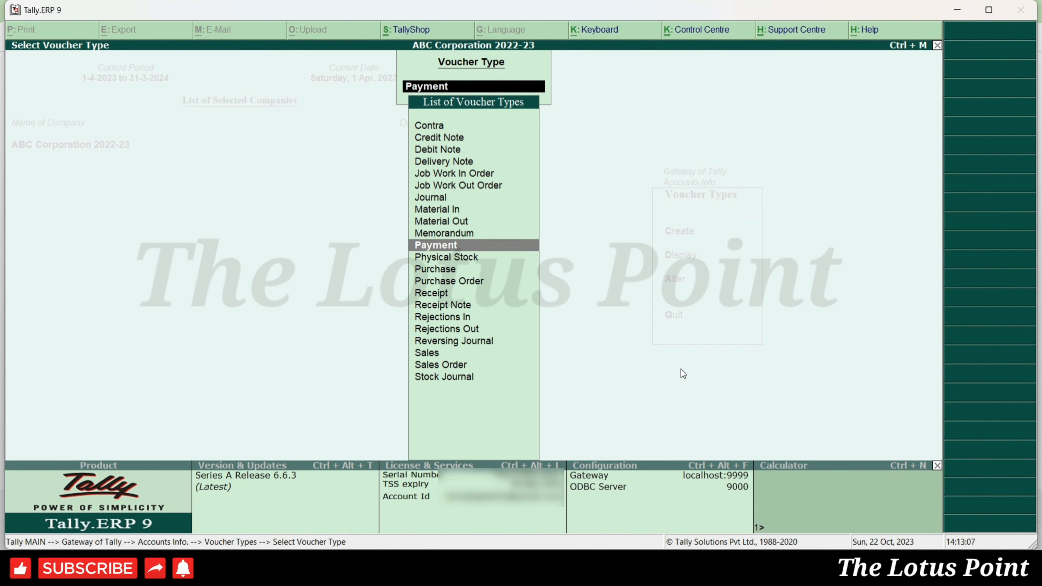
Open the Payment voucher type for alteration and go through its settings to the class names.
key("Return")
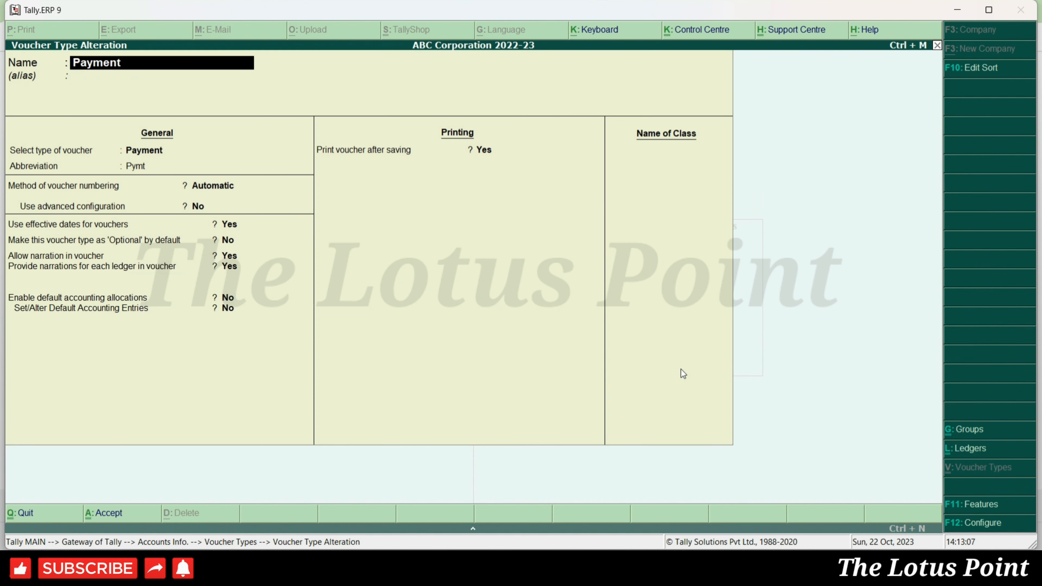
key("Return")
key("Return")
key("Return")
key("Return")
key("Return")
key("Return")
key("Return")
key("Return")
key("Return")
key("Return")
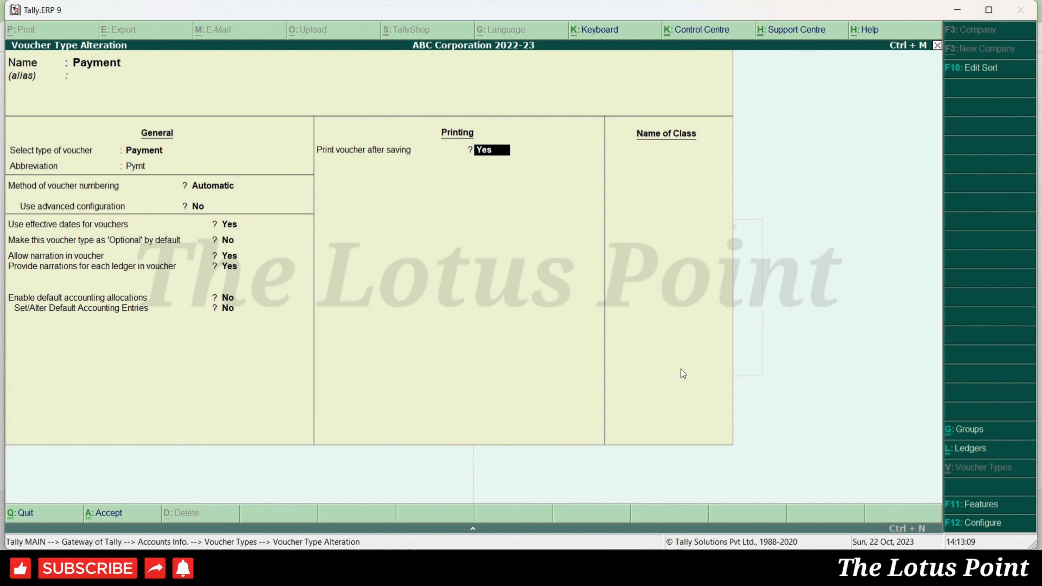
key("BackSpace")
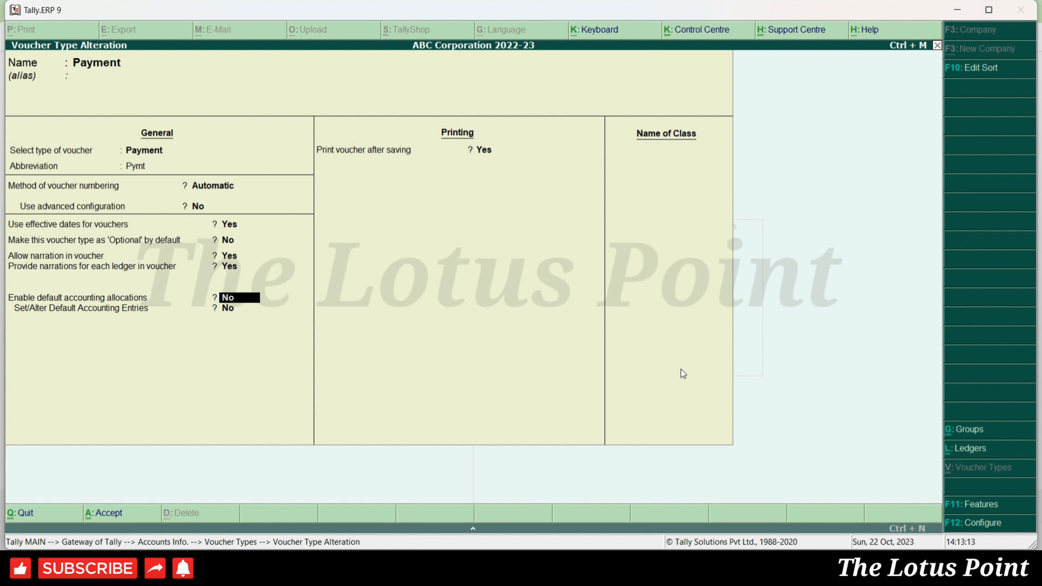
key("Return")
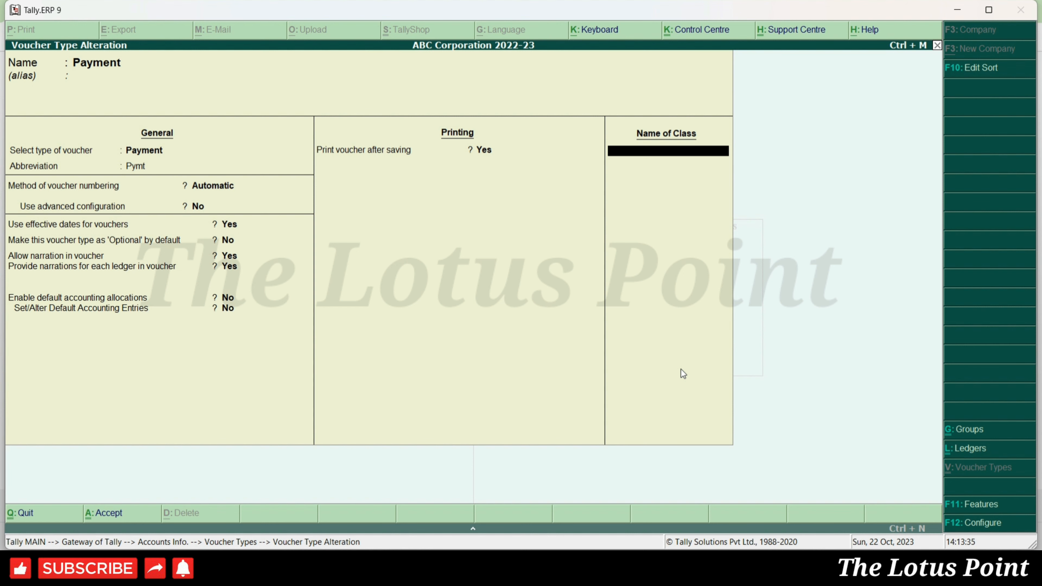
Add a voucher class named Bank without group restrictions, tied to the ICICI Bank ledger.
type("Bank")
key("Return")
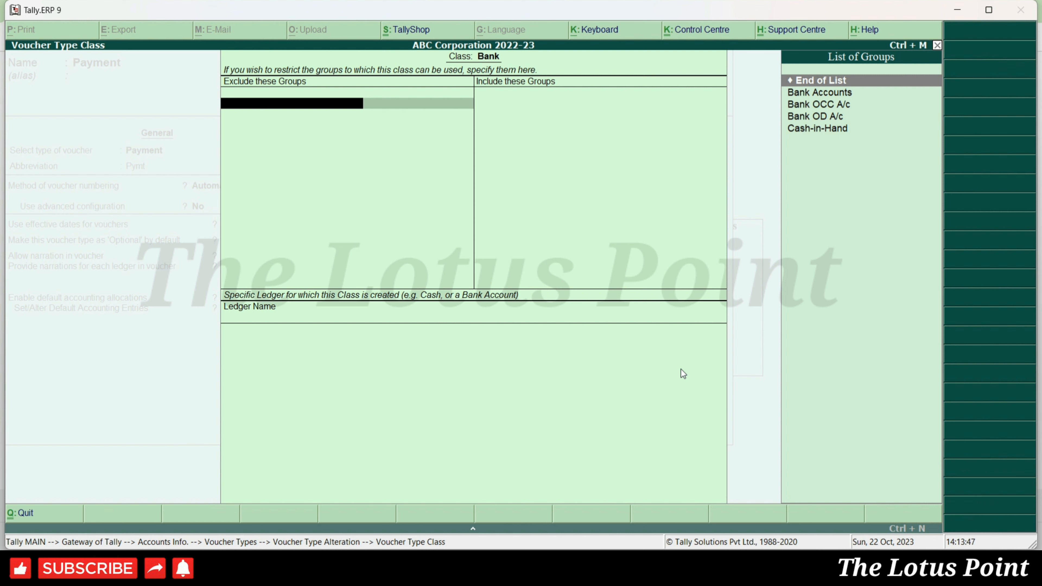
key("Return")
key("Return")
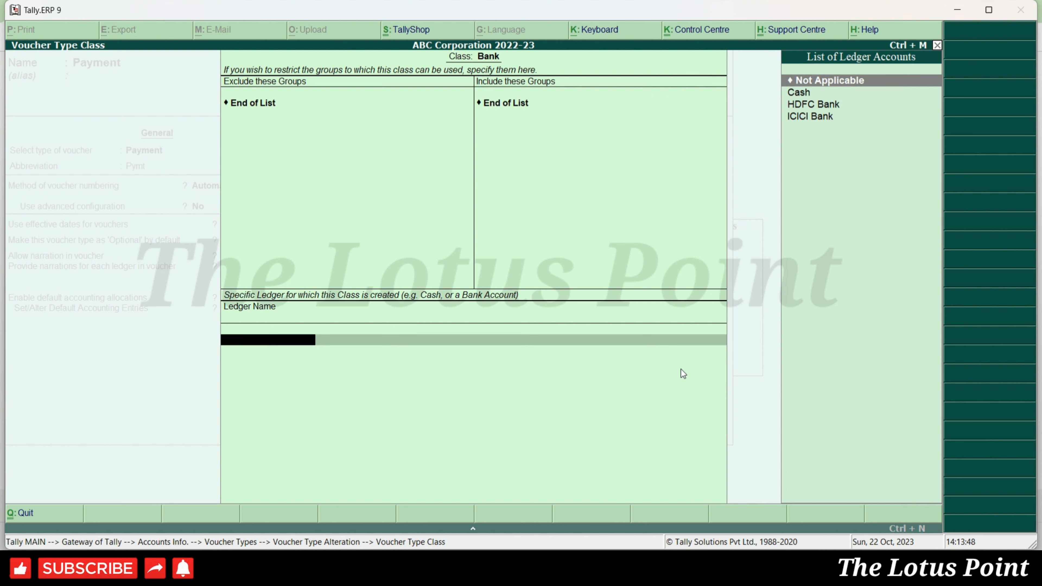
key("Down")
key("Down")
key("Down")
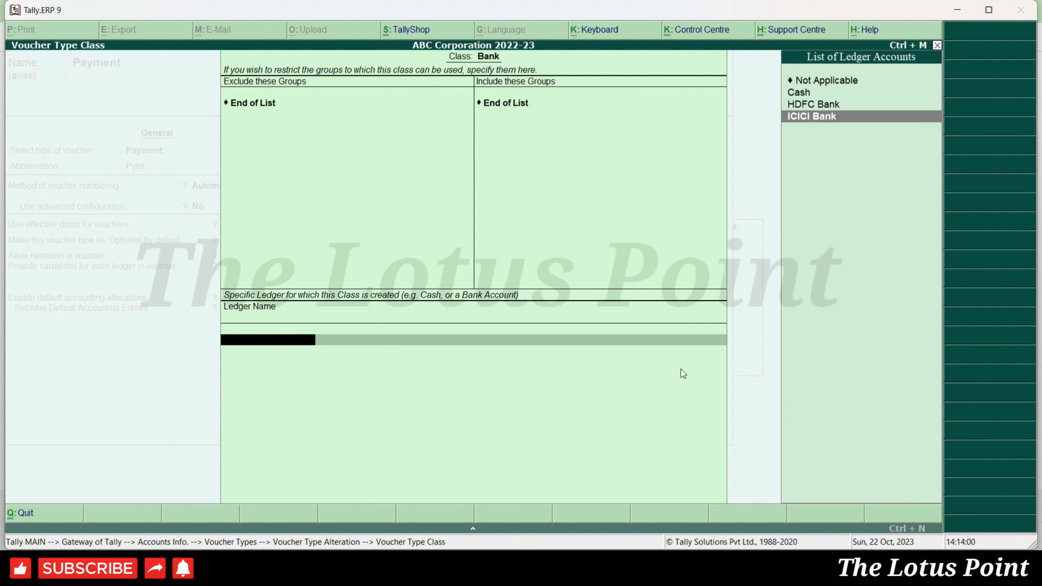
key("Return")
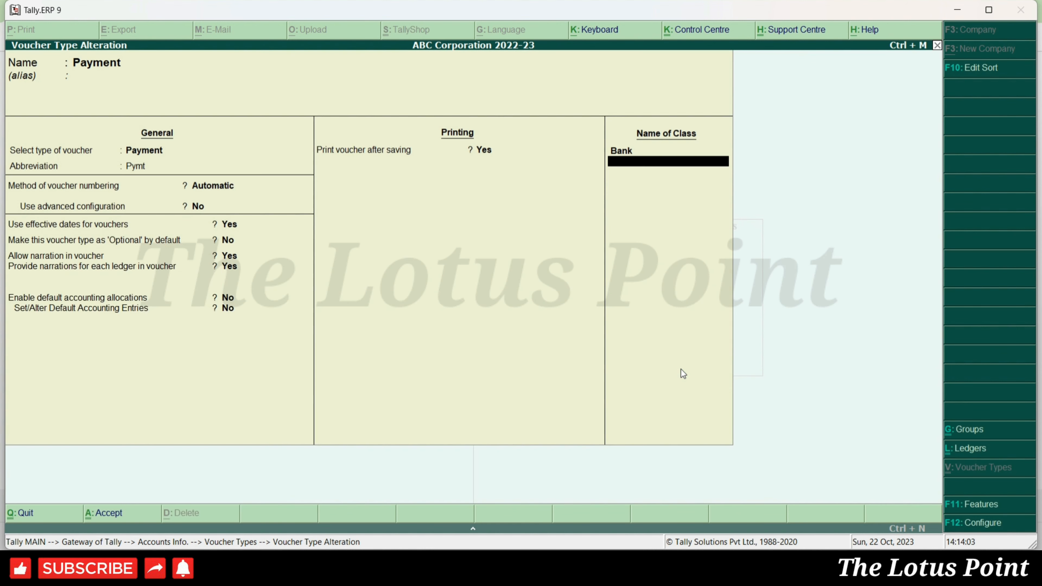
Add a voucher class named Cash tied to the Cash ledger and save the Payment voucher type.
type("Cash")
key("Return")
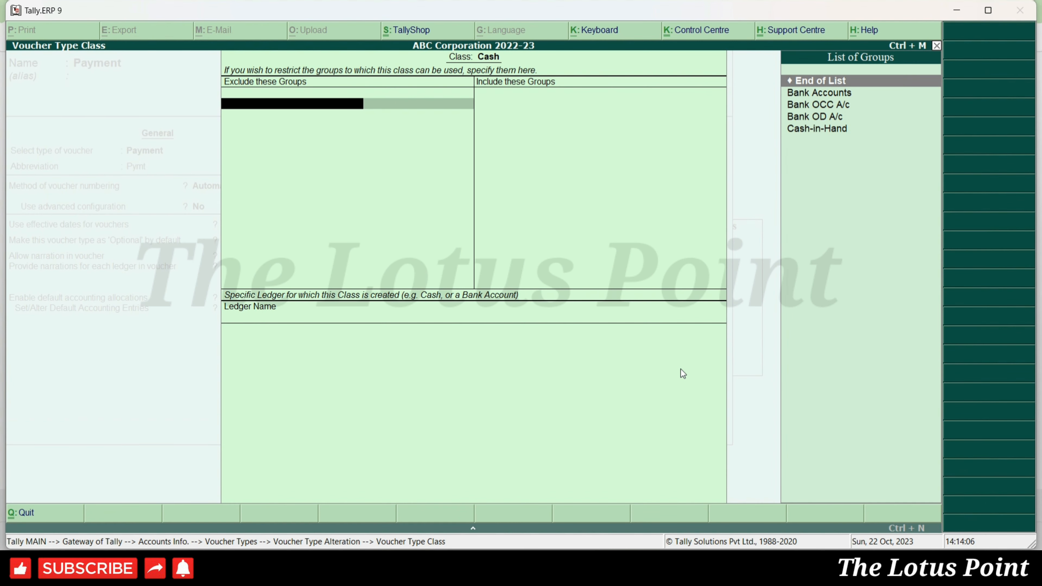
key("Return")
key("Return")
type("Cash")
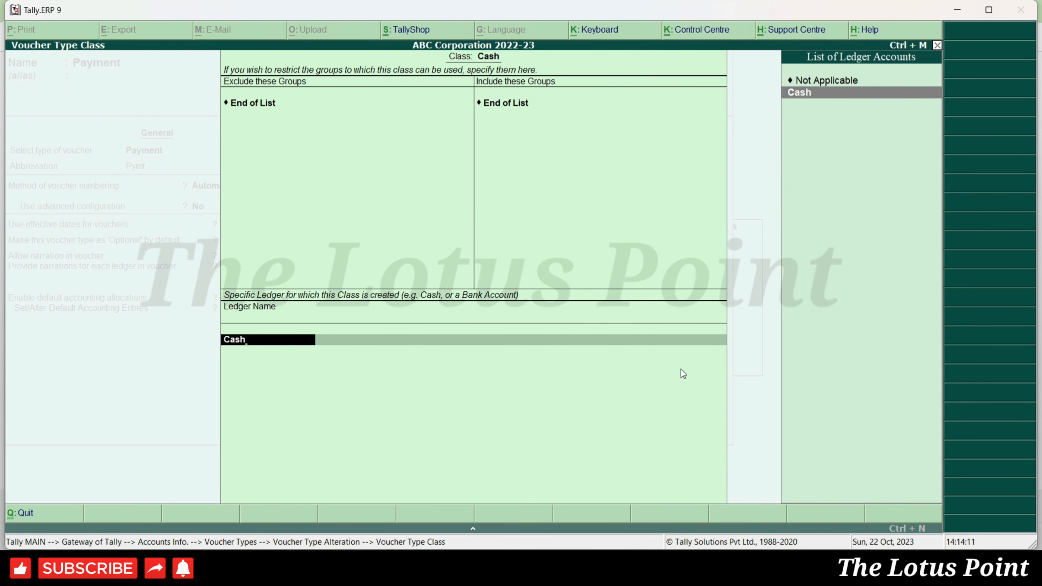
key("Return")
key("Return")
key("Return")
Switch to the voucher entry window and start a new payment voucher using the Bank class.
key("alt+Tab")
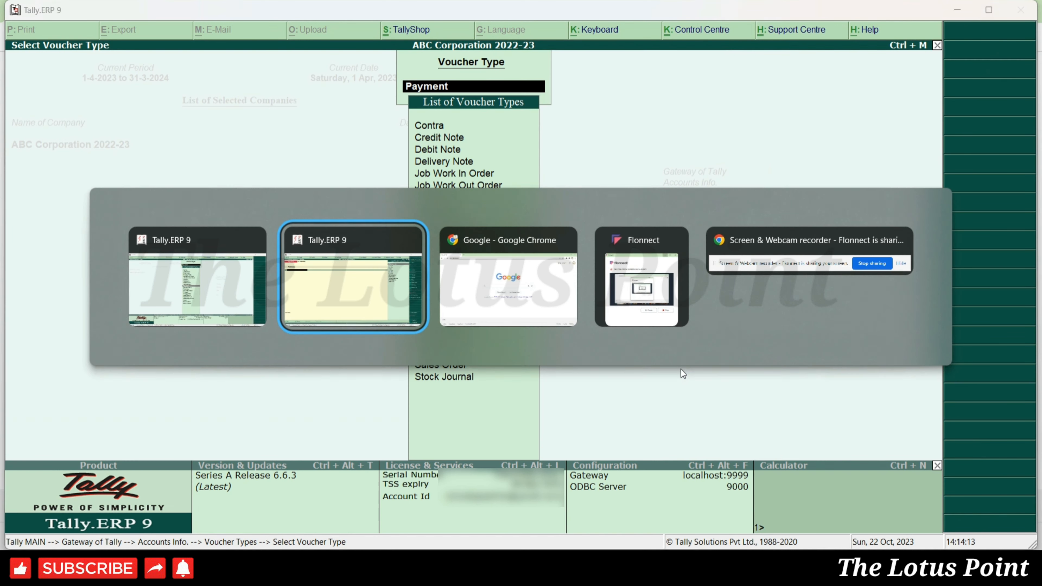
key("Escape")
key("Return")
key("Return")
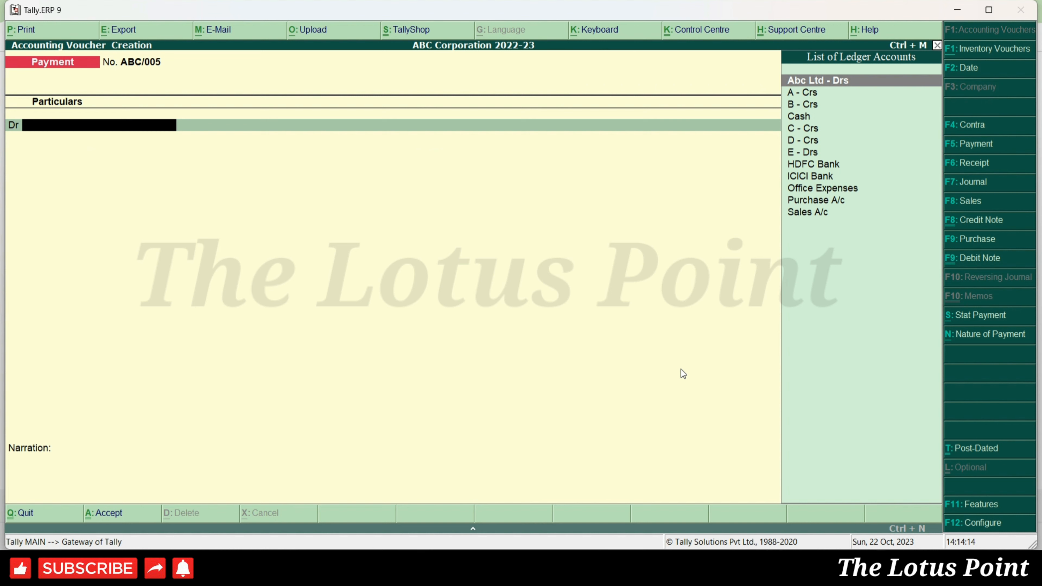
key("F5")
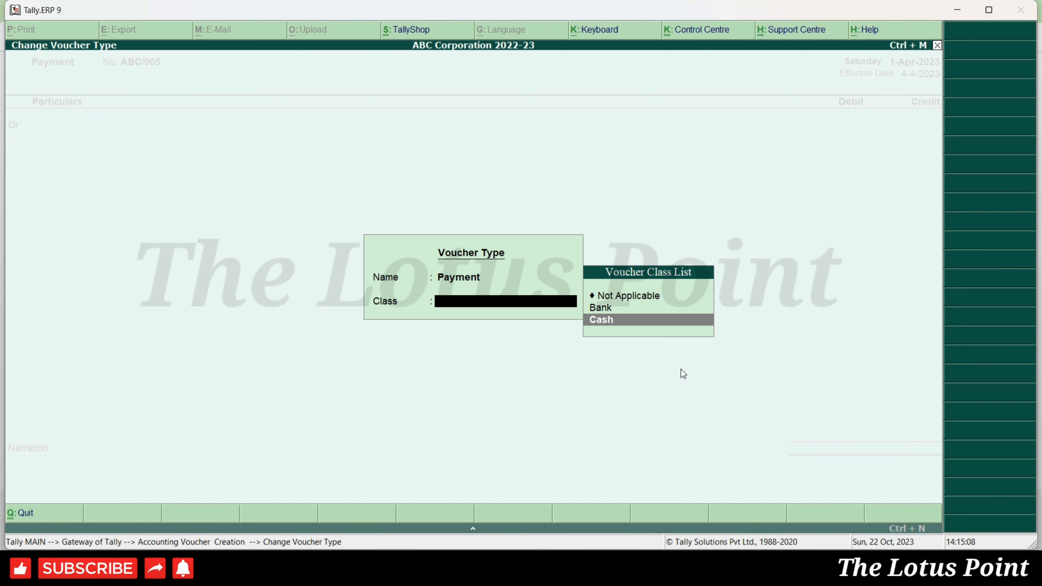
key("Up")
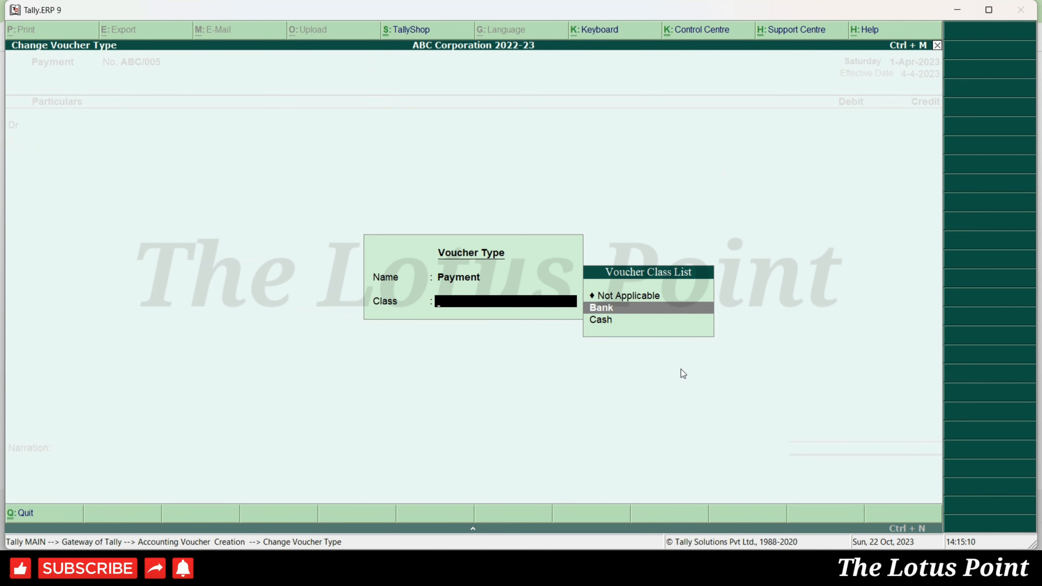
key("Return")
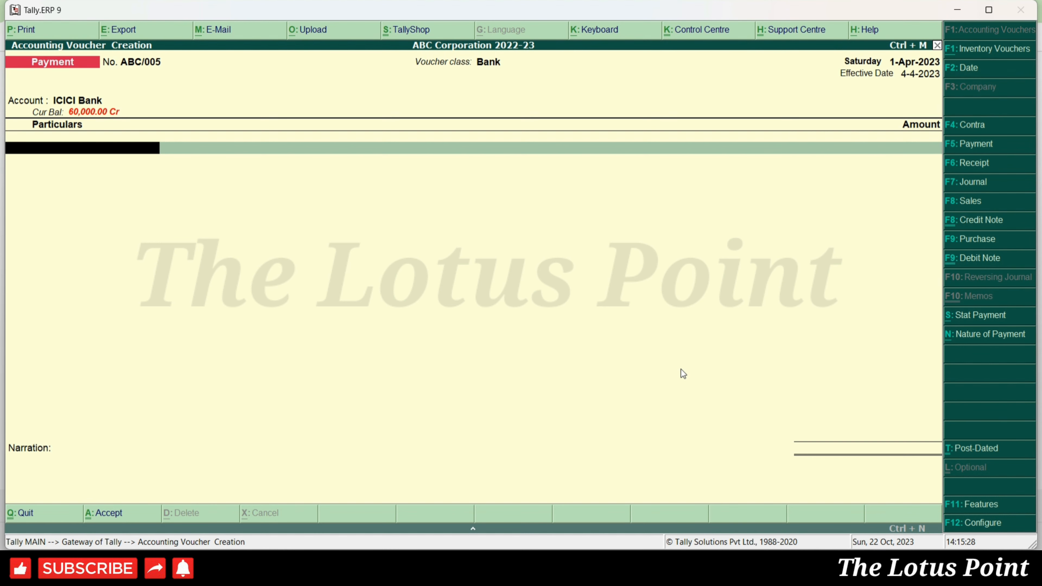
Enter Office Expenses for 5,000 in the Bank-class payment, save the voucher and decline printing.
type("Off")
key("Return")
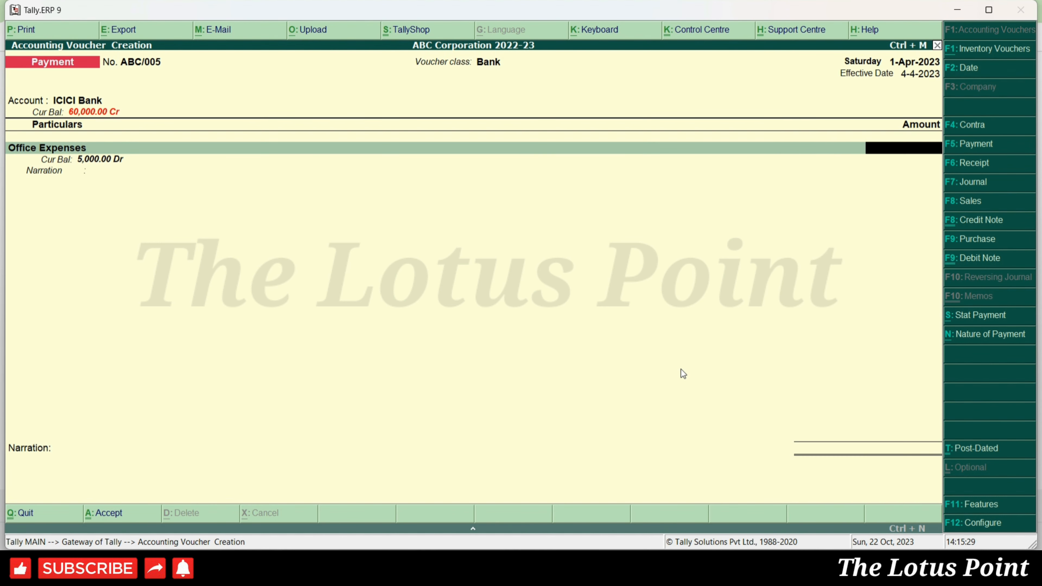
type("5000")
key("Return")
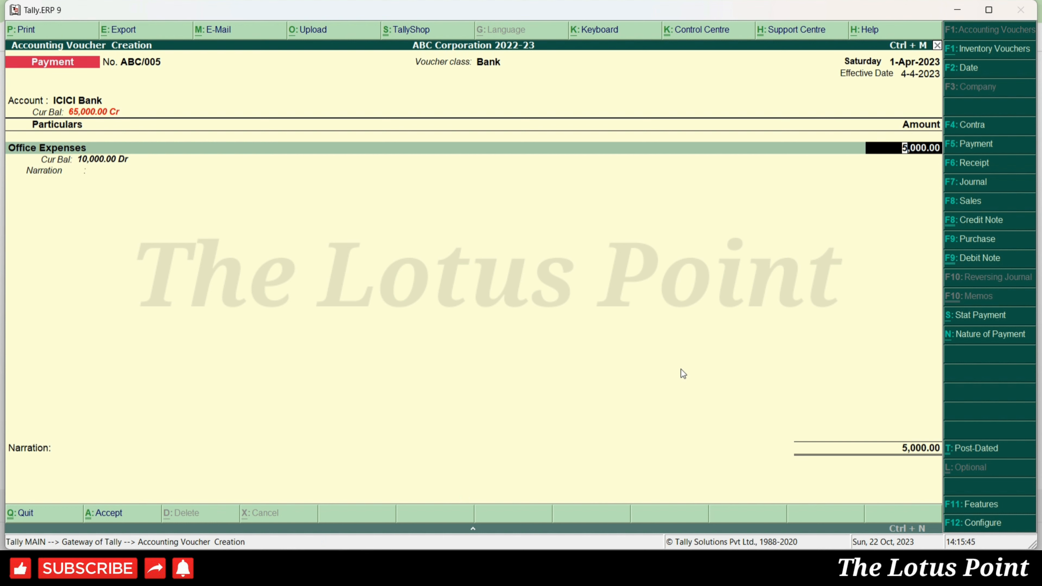
key("alt+p")
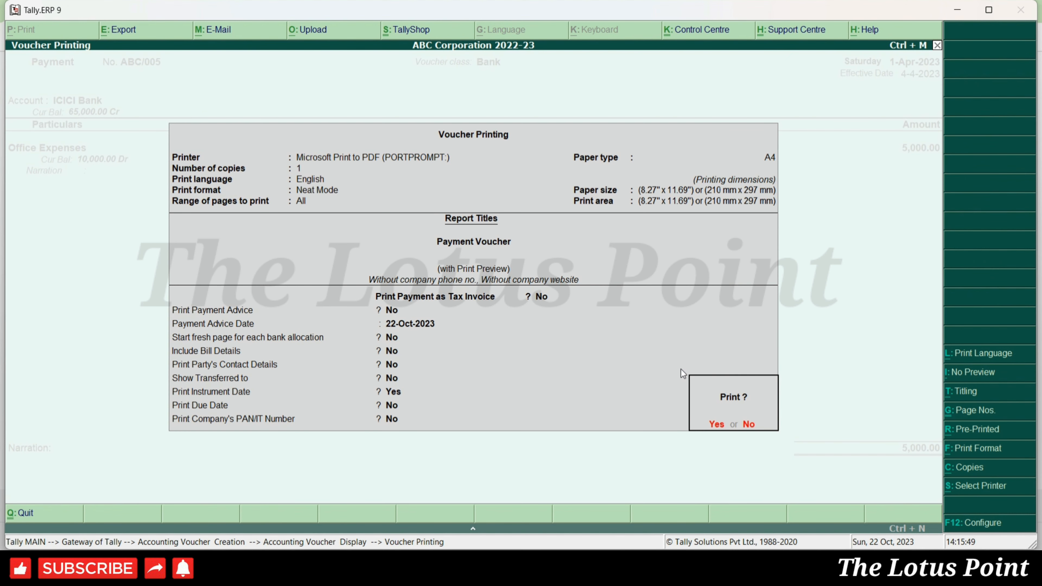
key("n")
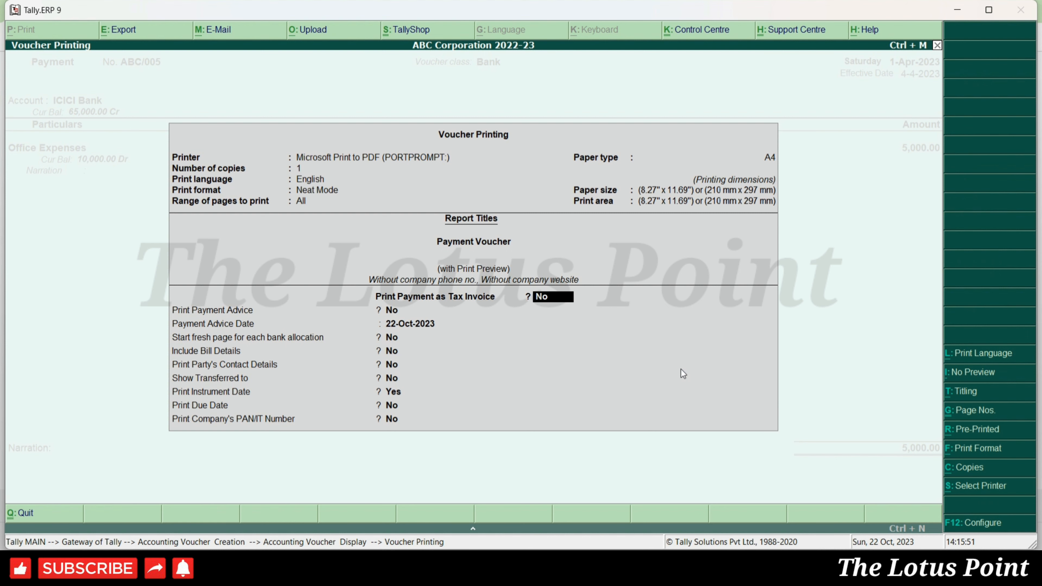
key("Escape")
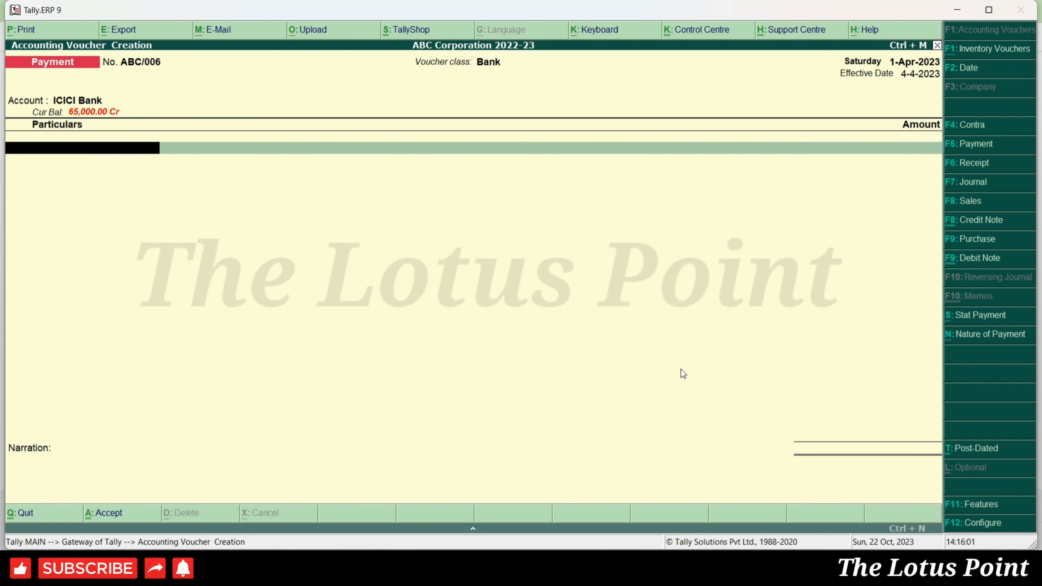
Change the new payment voucher's class to Cash.
key("F5")
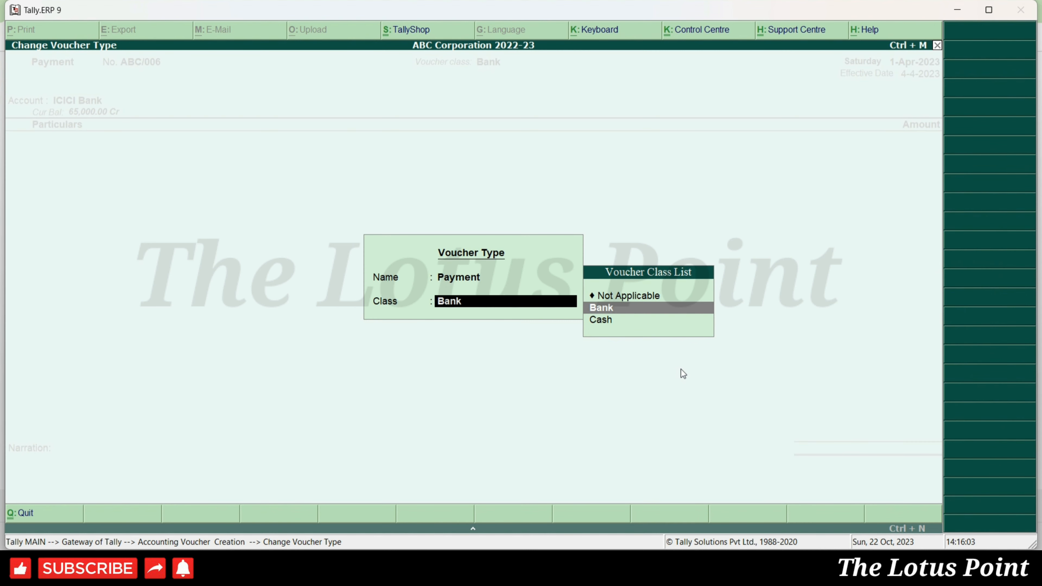
key("Down")
key("Return")
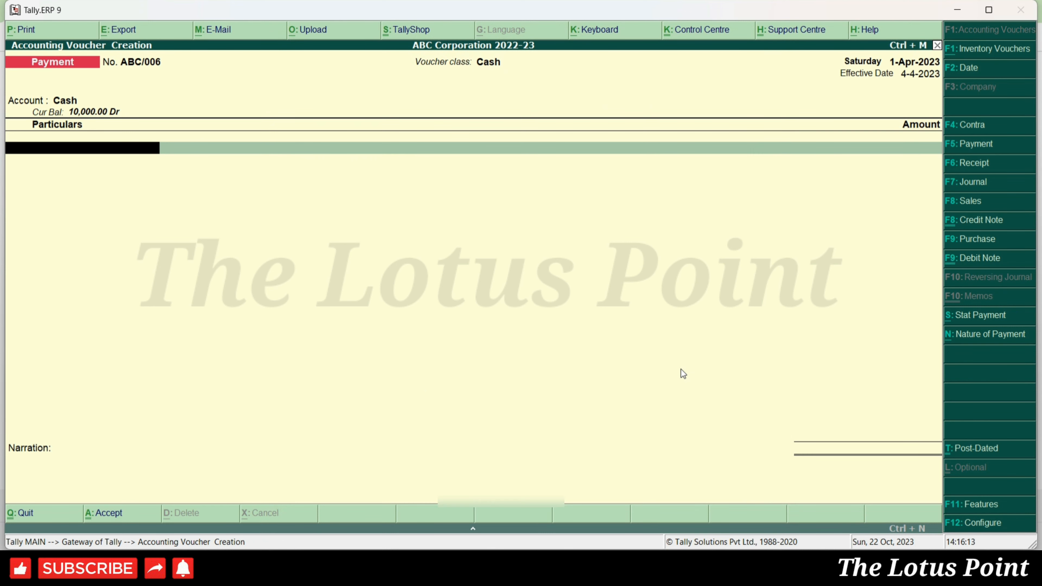
Return to the Payment voucher type alteration and pass its Bank and Cash classes to reach an empty class line.
key("Escape")
key("y")
key("a")
key("v")
key("a")
key("Return")
key("Return")
key("Return")
key("Return")
key("Return")
key("Return")
key("Return")
key("Return")
key("Return")
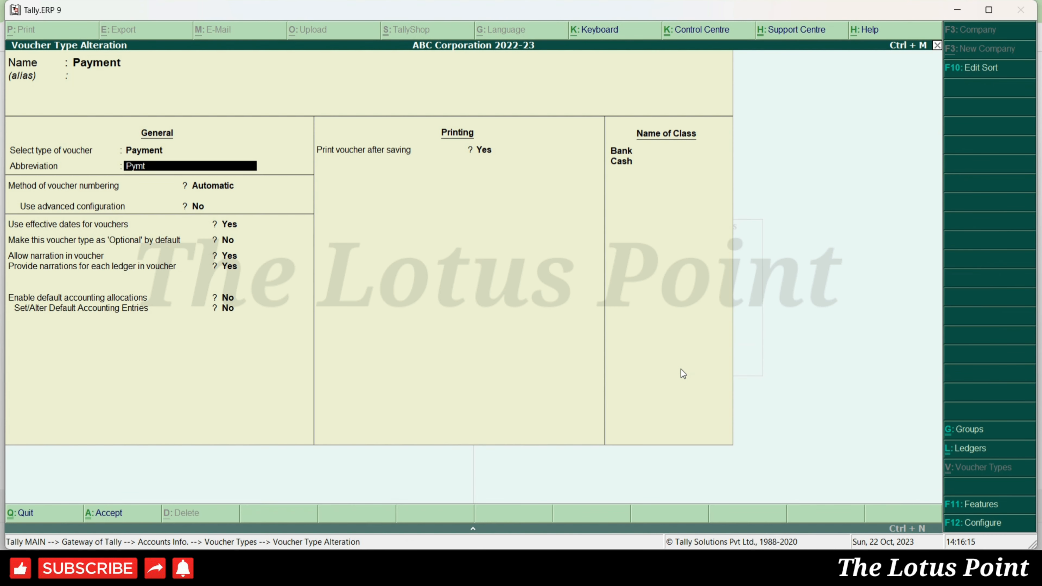
key("Return")
key("Return")
key("Return")
key("Return")
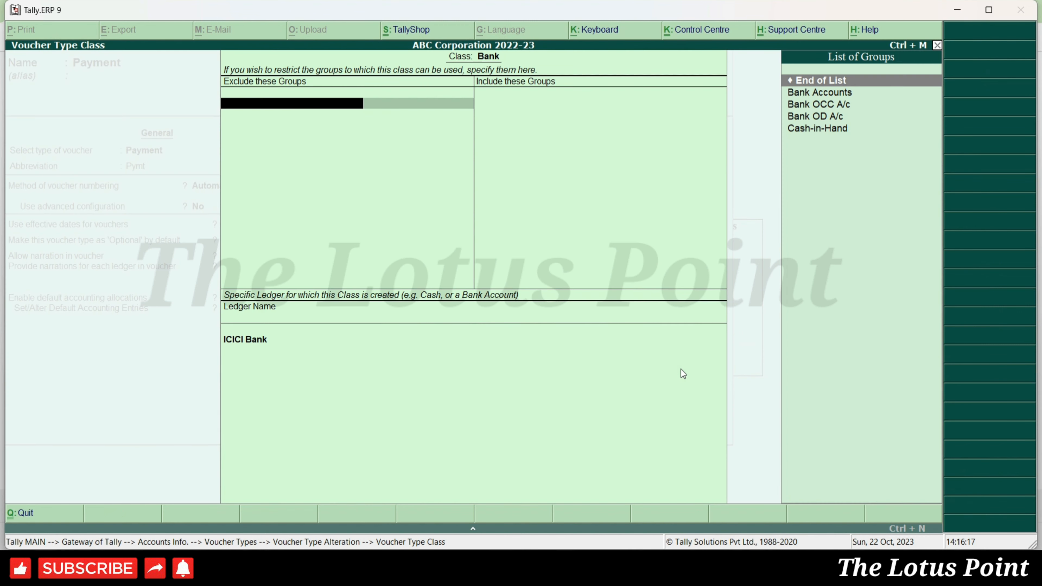
key("Return")
key("Return")
key("Return")
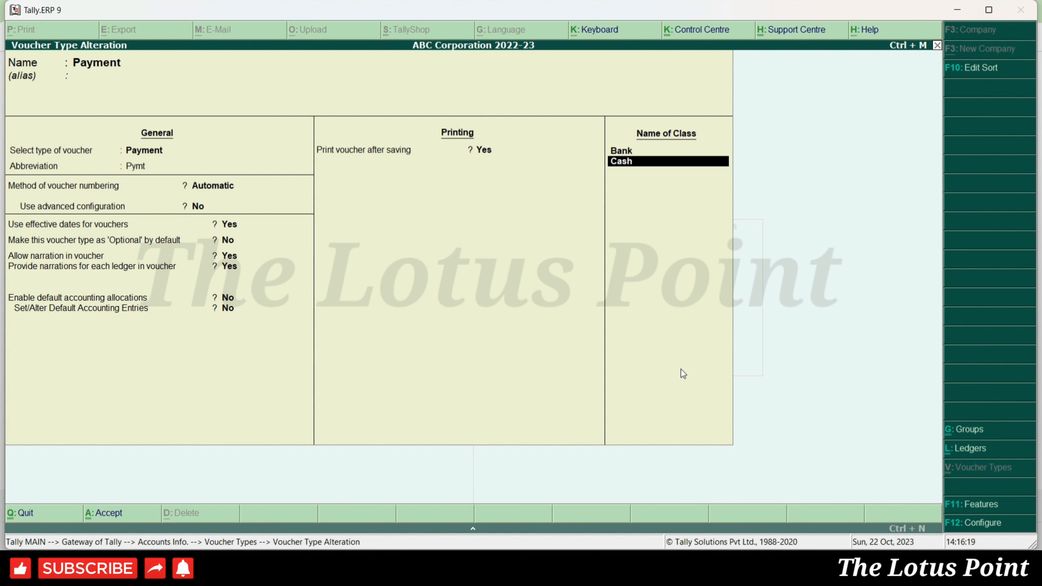
key("Down")
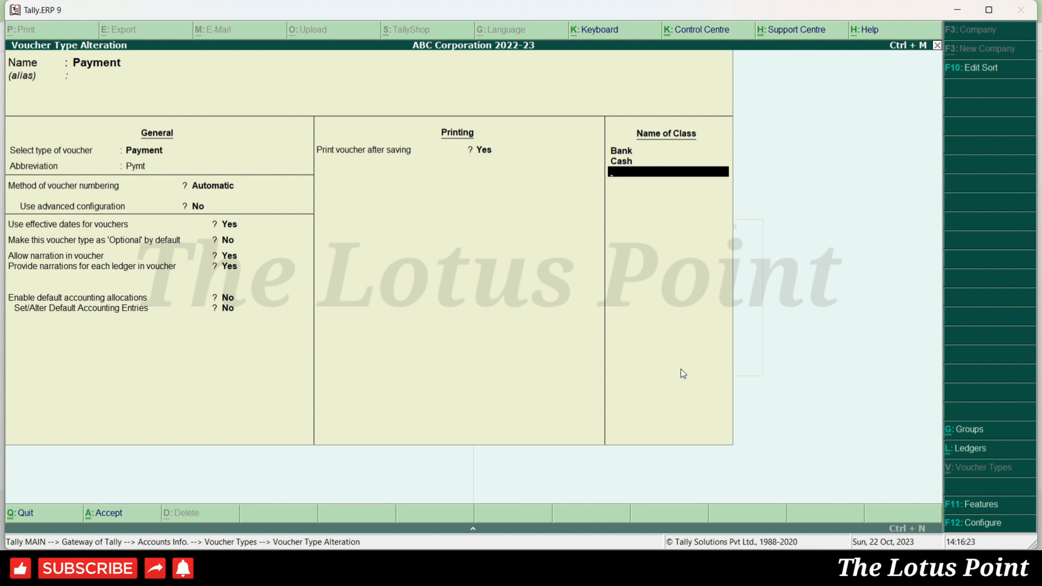
Add a voucher class named Petty Cash without excluded or included groups.
type("Petty Cash")
key("Return")
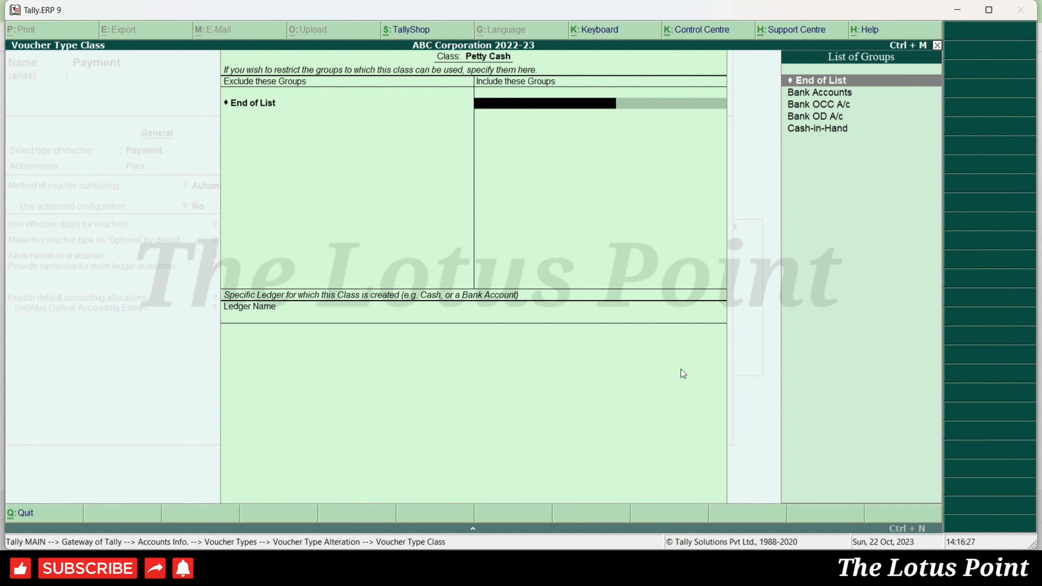
key("Return")
Create a Petty Cash ledger under Cash-in-Hand for the Petty Cash class and save the Payment voucher type.
key("alt+c")
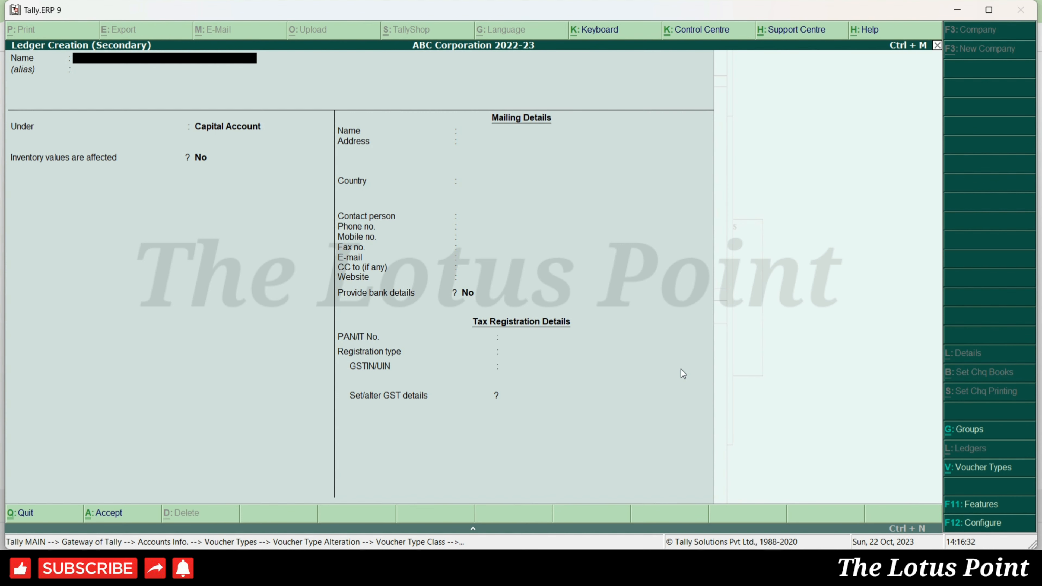
type("Petty")
type("Cash")
key("Return")
type("pe")
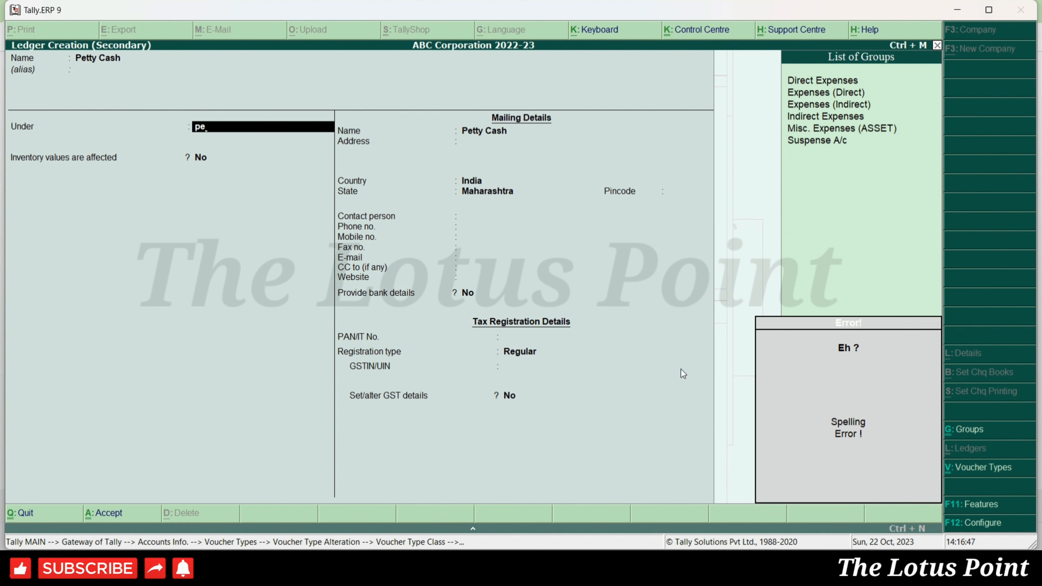
key("BackSpace")
key("BackSpace")
type("cash")
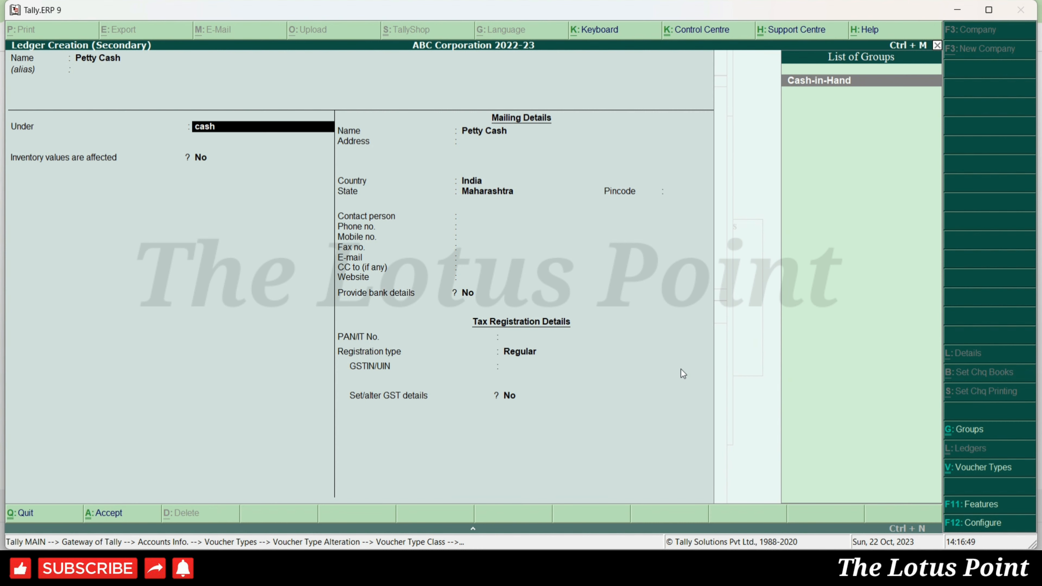
key("Return")
key("ctrl+a")
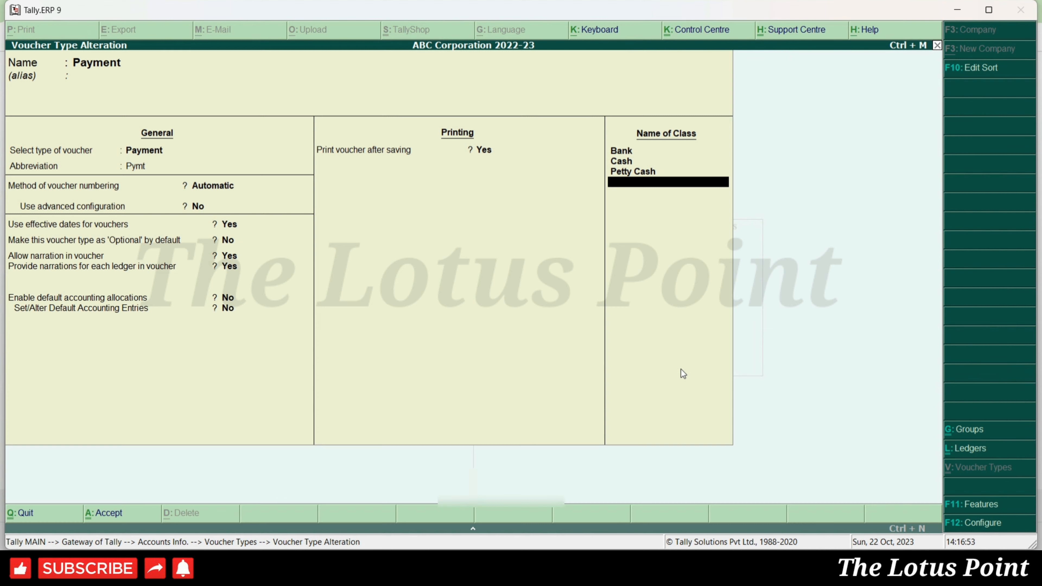
key("ctrl+a")
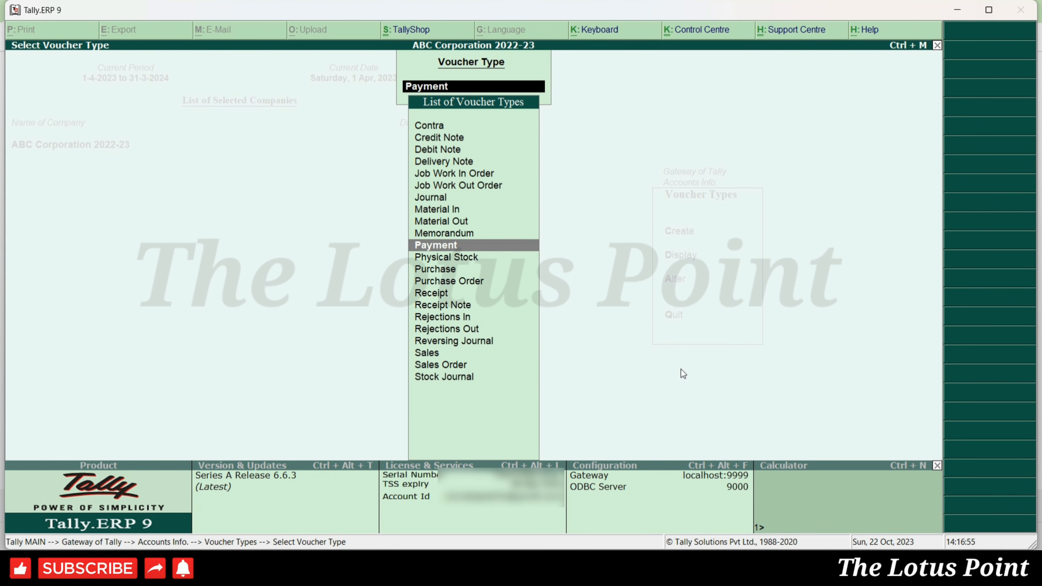
Return to payment voucher entry, reload the voucher classes and set the class to Not Applicable.
key("Escape")
key("Escape")
key("Escape")
key("v")
key("Escape")
key("Return")
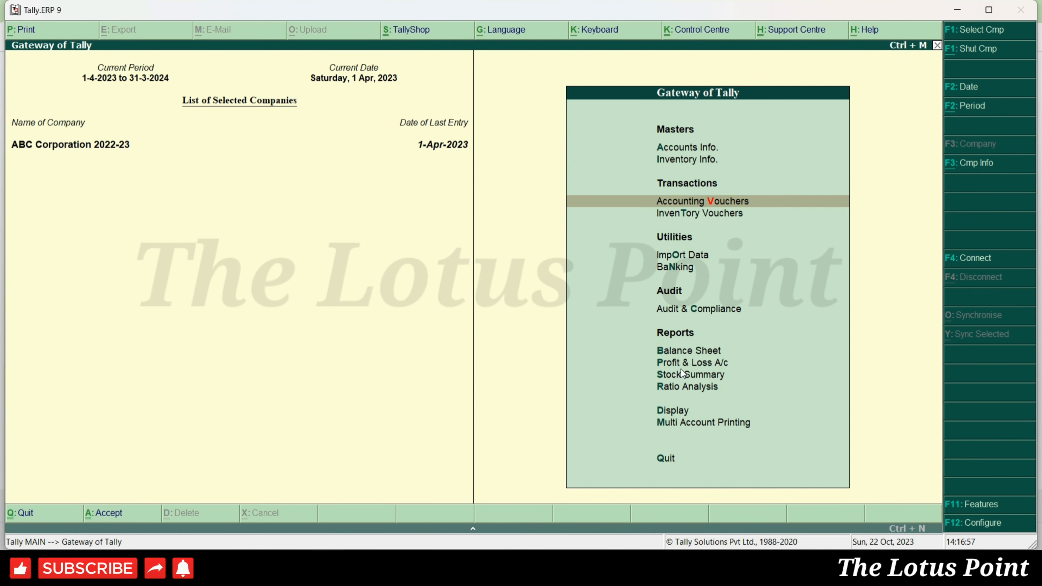
key("v")
key("F5")
key("Down")
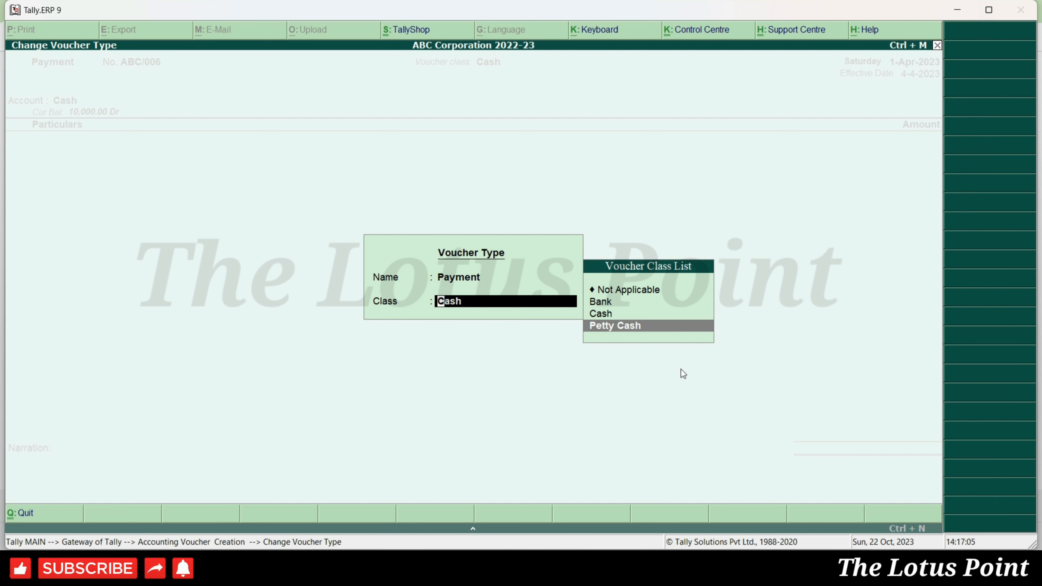
key("Up")
key("Up")
key("Up")
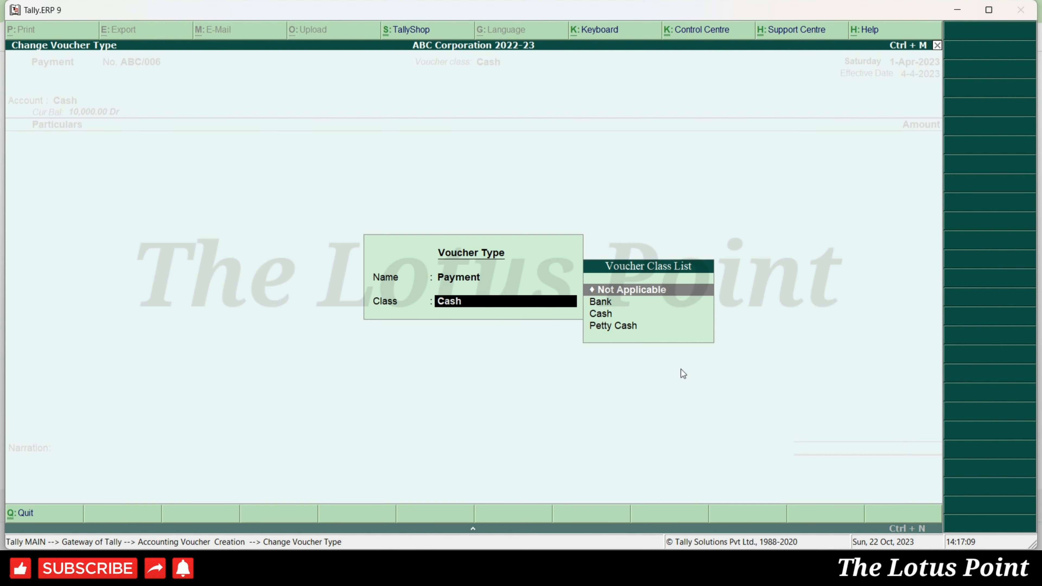
key("Return")
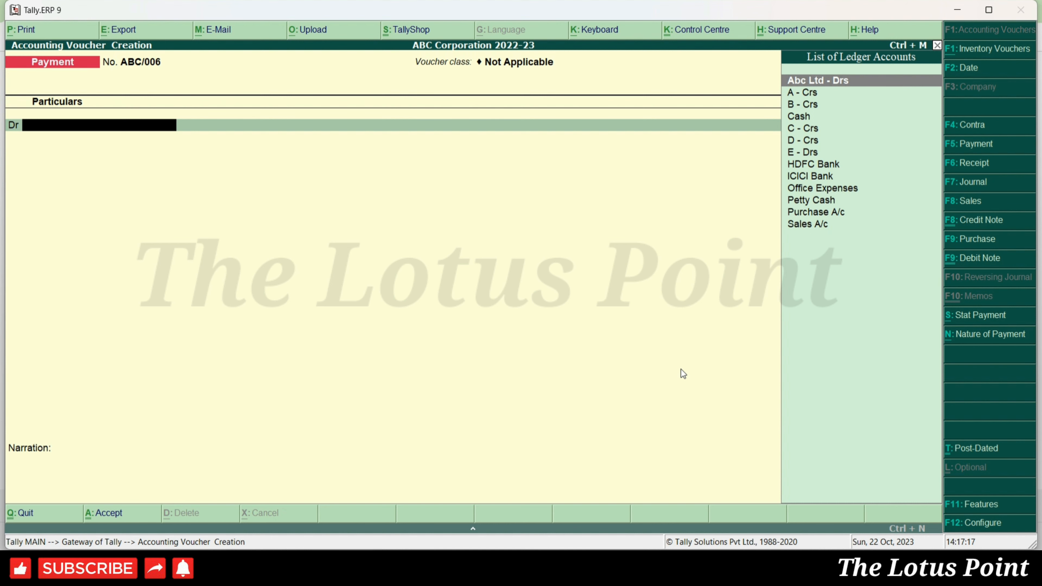
Enable single entry mode for payment/receipt/contra vouchers in the payment configuration.
key("F12")
key("Return")
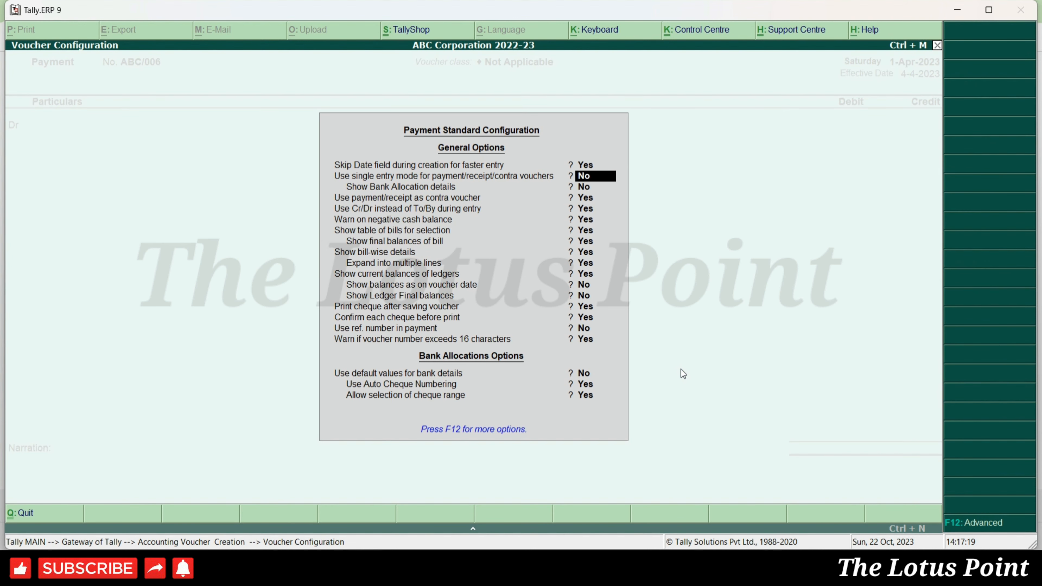
key("y")
key("Return")
key("ctrl+a")
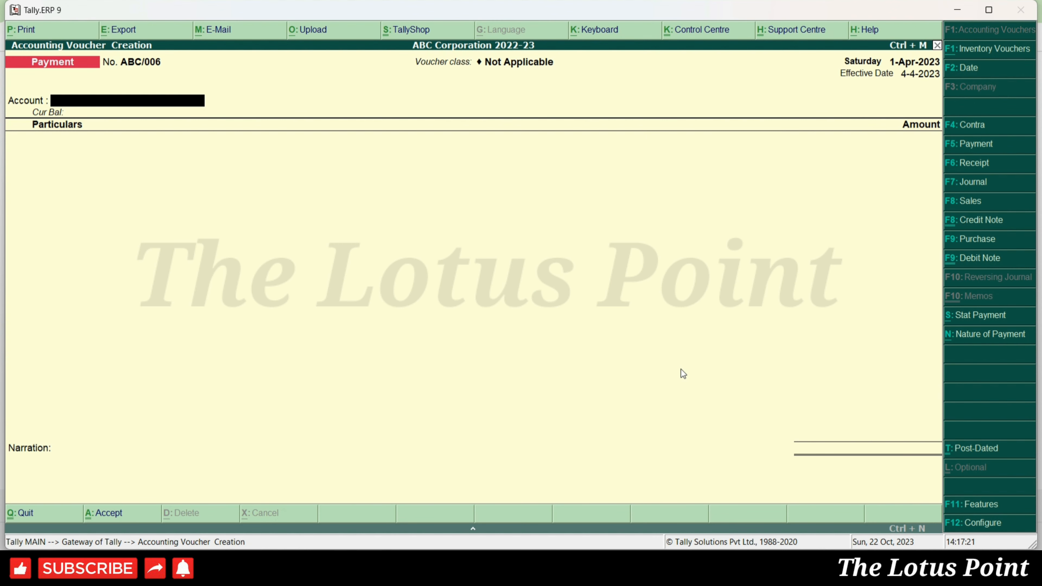